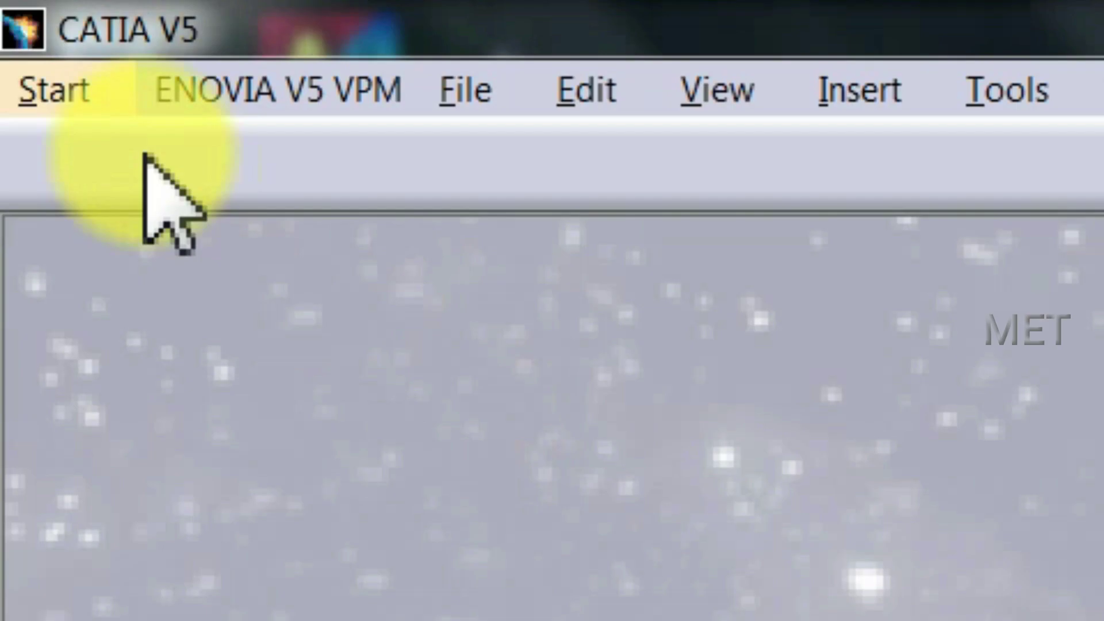
# Create a new Part Design part named 3.36 and start a sketch on its yz plane.
pyautogui.click(26, 23)
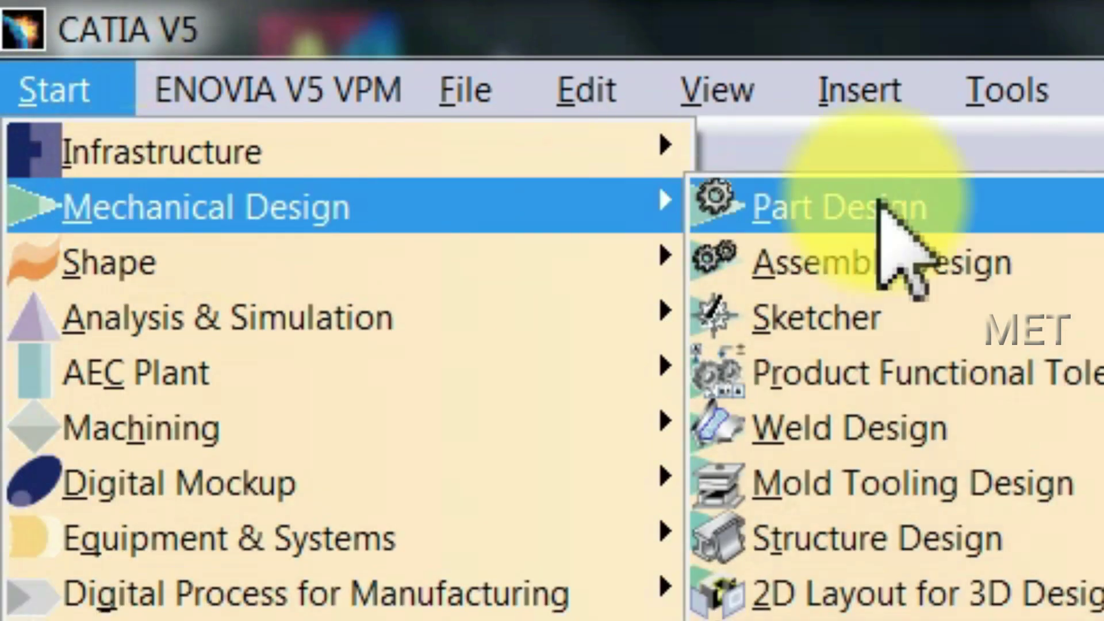
pyautogui.moveTo(205, 207)
pyautogui.click(880, 206)
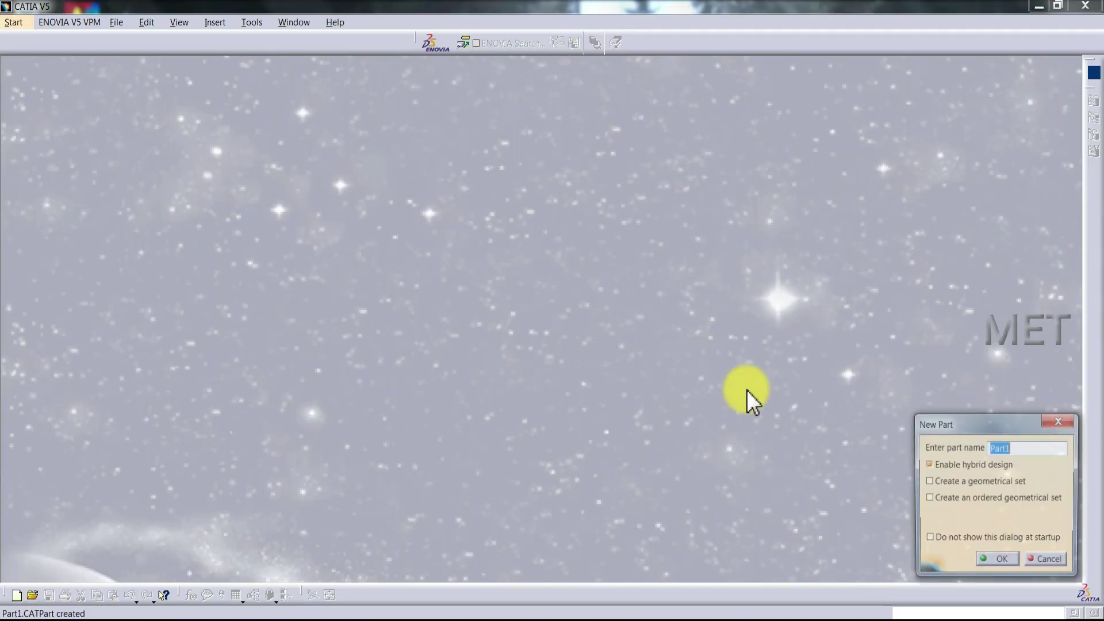
pyautogui.write('3.36')
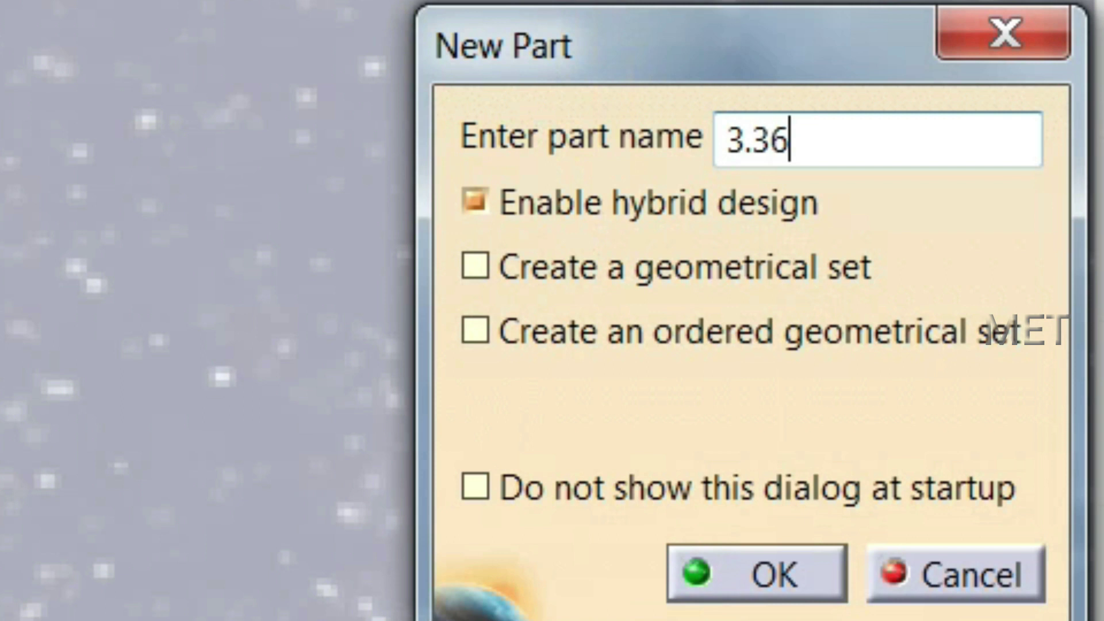
pyautogui.click(756, 573)
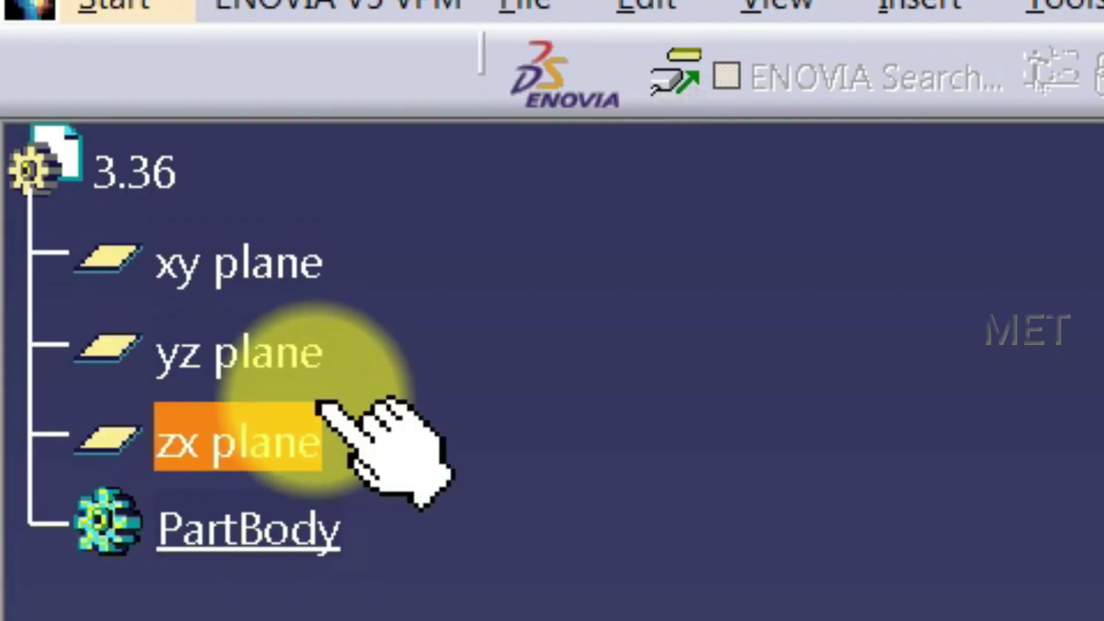
pyautogui.click(74, 114)
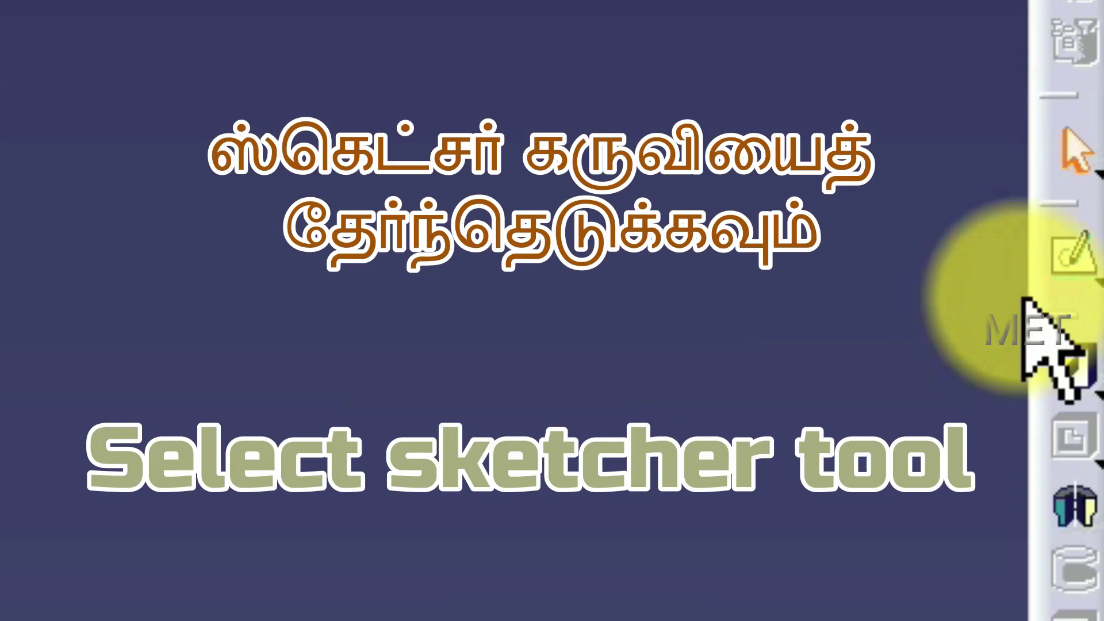
pyautogui.click(1066, 255)
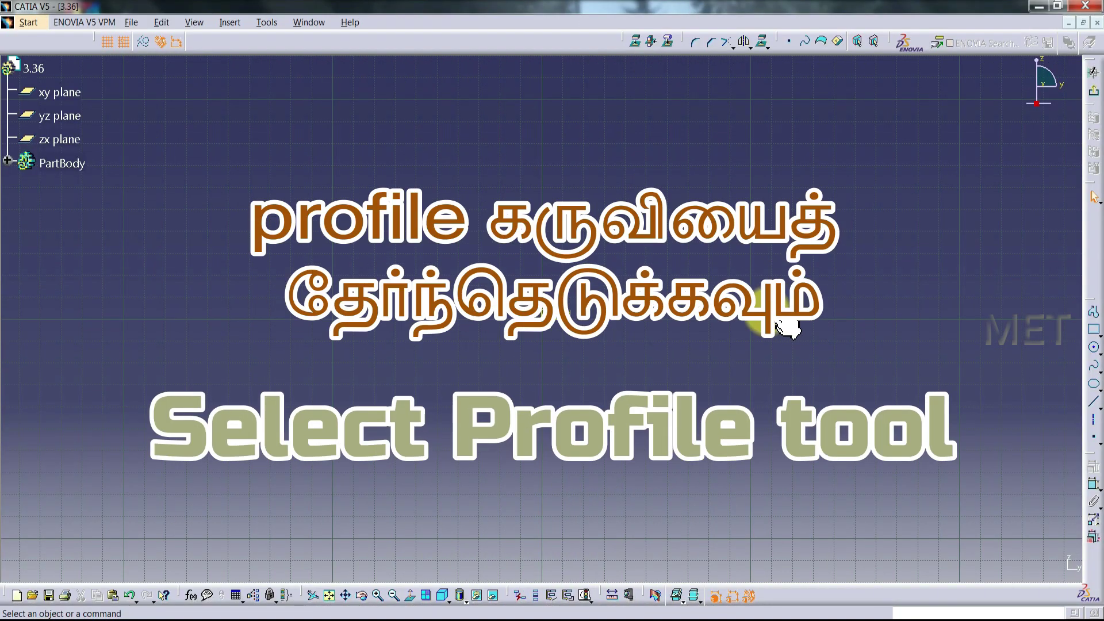
# Start a connected profile and draw the outline's left side, long top edge and right side.
pyautogui.click(229, 22)
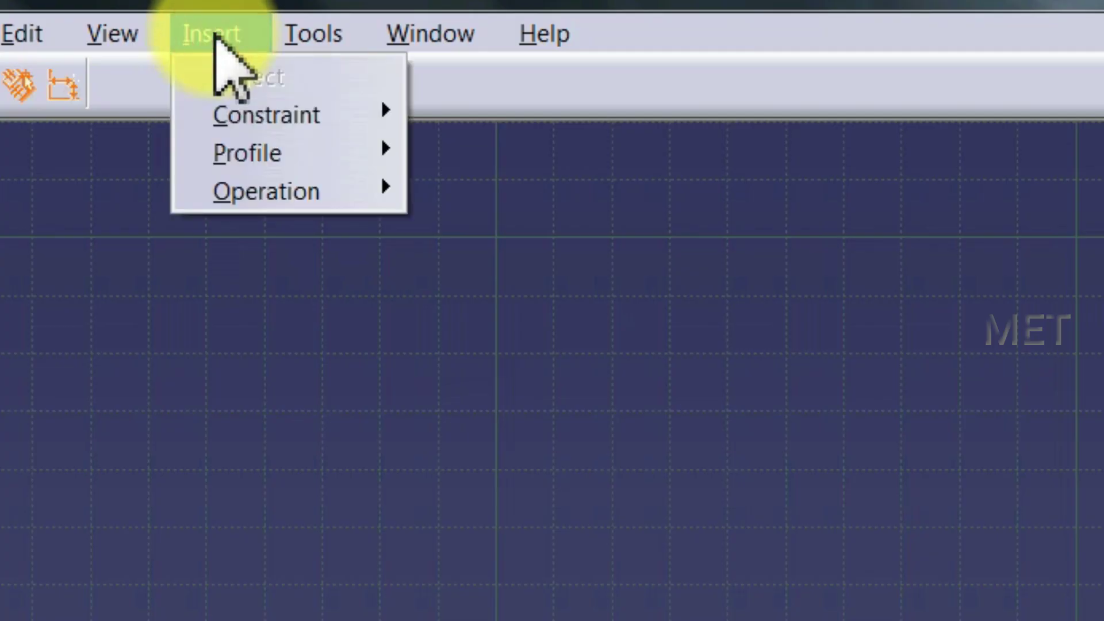
pyautogui.moveTo(246, 153)
pyautogui.click(467, 151)
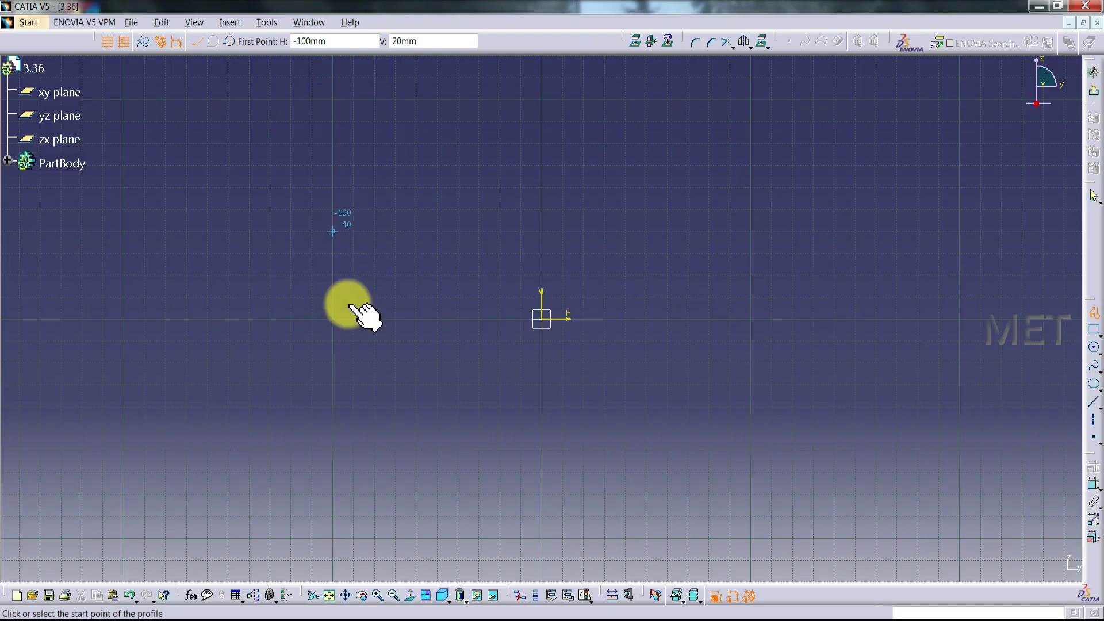
pyautogui.click(147, 375)
pyautogui.click(136, 227)
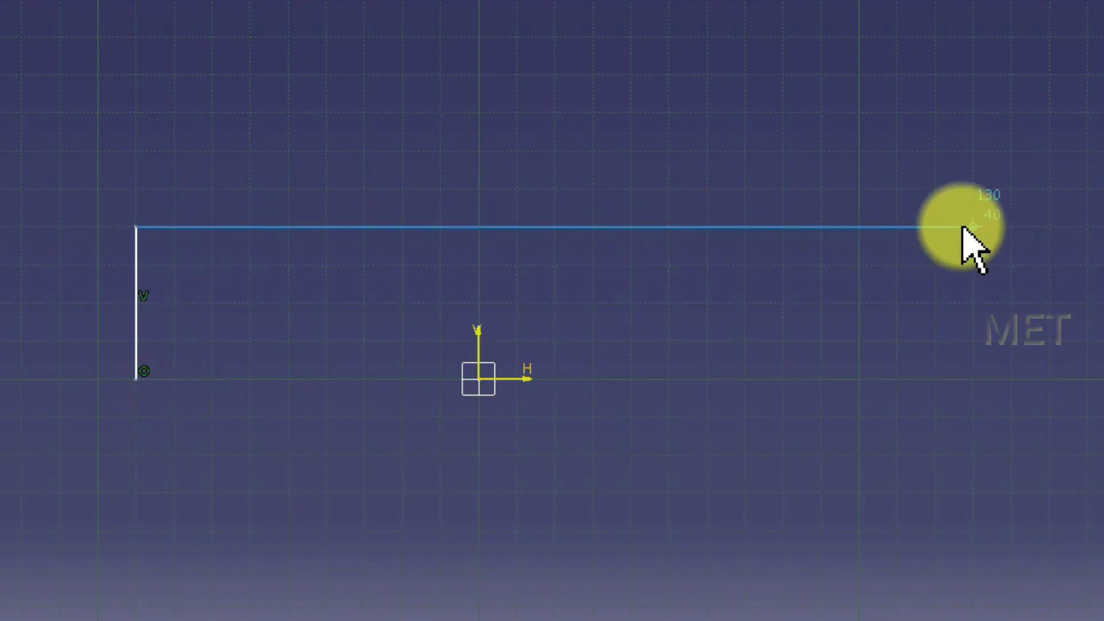
pyautogui.click(973, 227)
pyautogui.click(972, 379)
# Complete the profile with a central groove in the bottom edge, then select the groove's two sides.
pyautogui.click(860, 379)
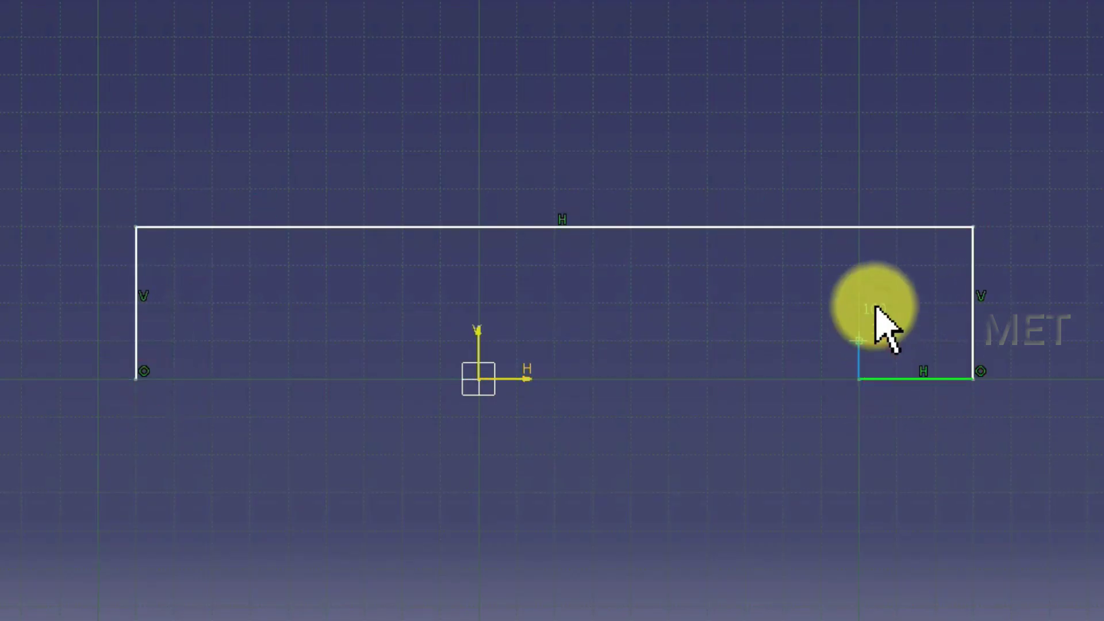
pyautogui.click(859, 303)
pyautogui.click(364, 303)
pyautogui.click(364, 380)
pyautogui.click(136, 379)
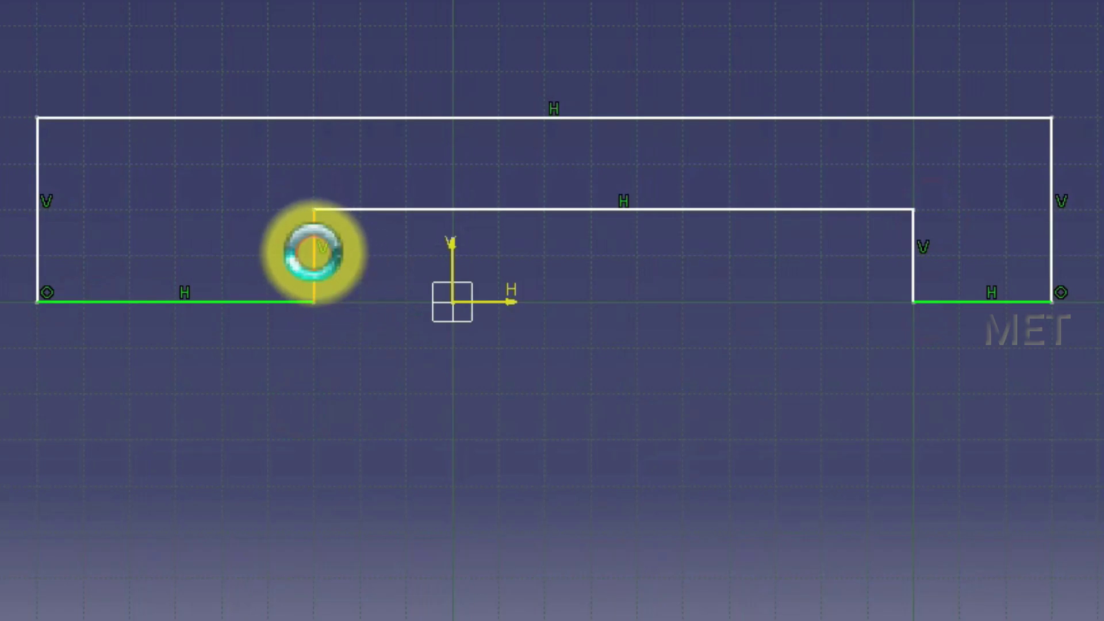
pyautogui.click(313, 250)
pyautogui.keyDown('ctrl'); pyautogui.click(915, 259); pyautogui.keyUp('ctrl')
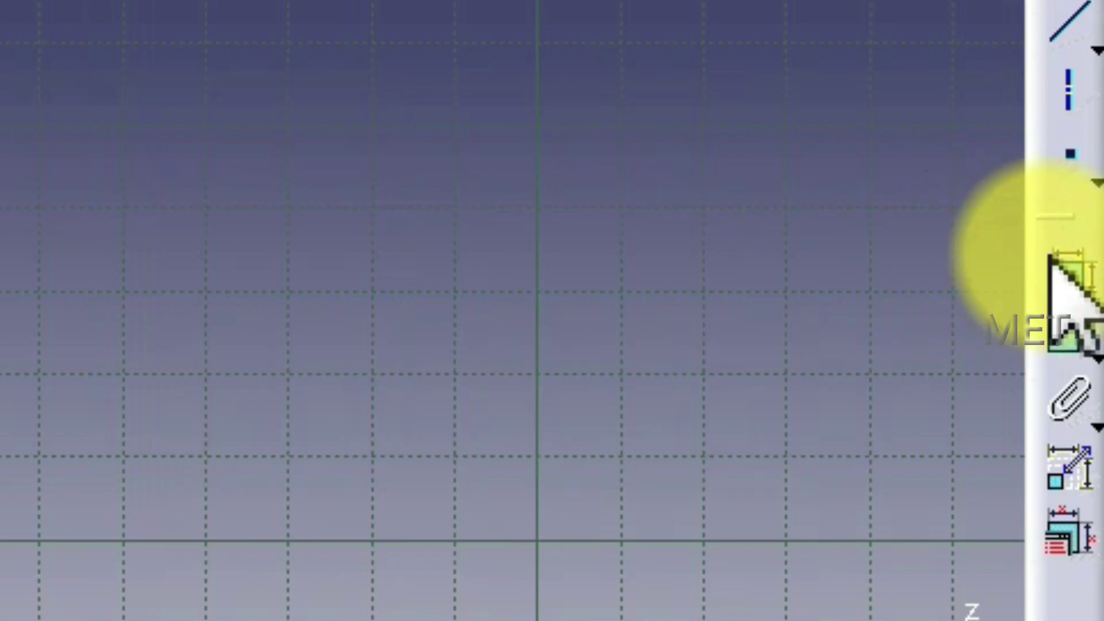
# Make the two selected groove side lines symmetric about the vertical axis.
pyautogui.click(1055, 253)
pyautogui.click(463, 451)
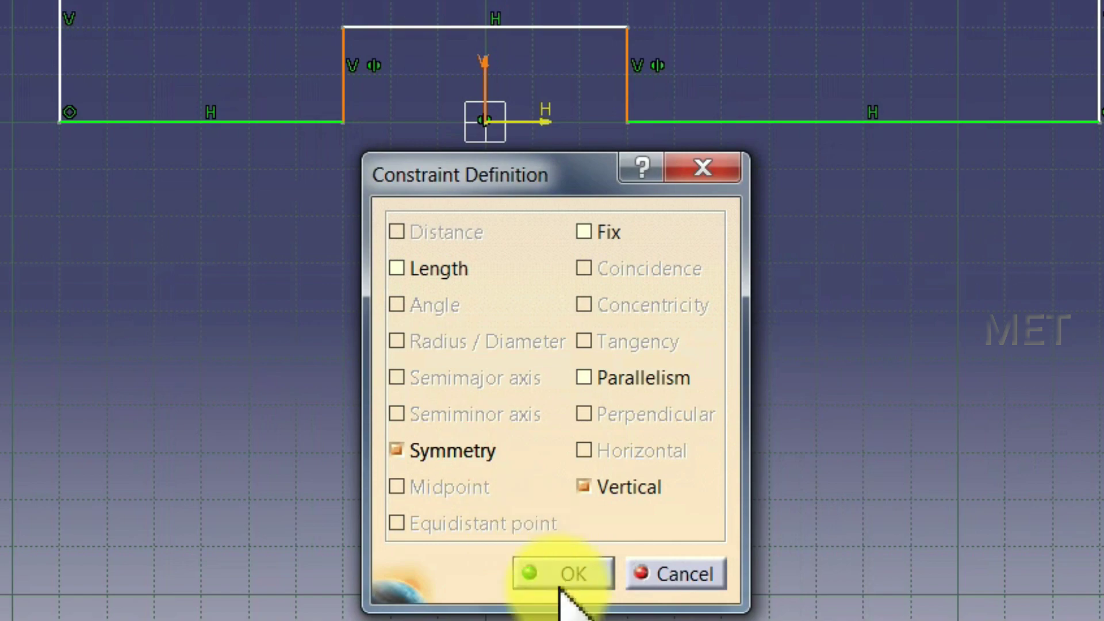
pyautogui.click(581, 572)
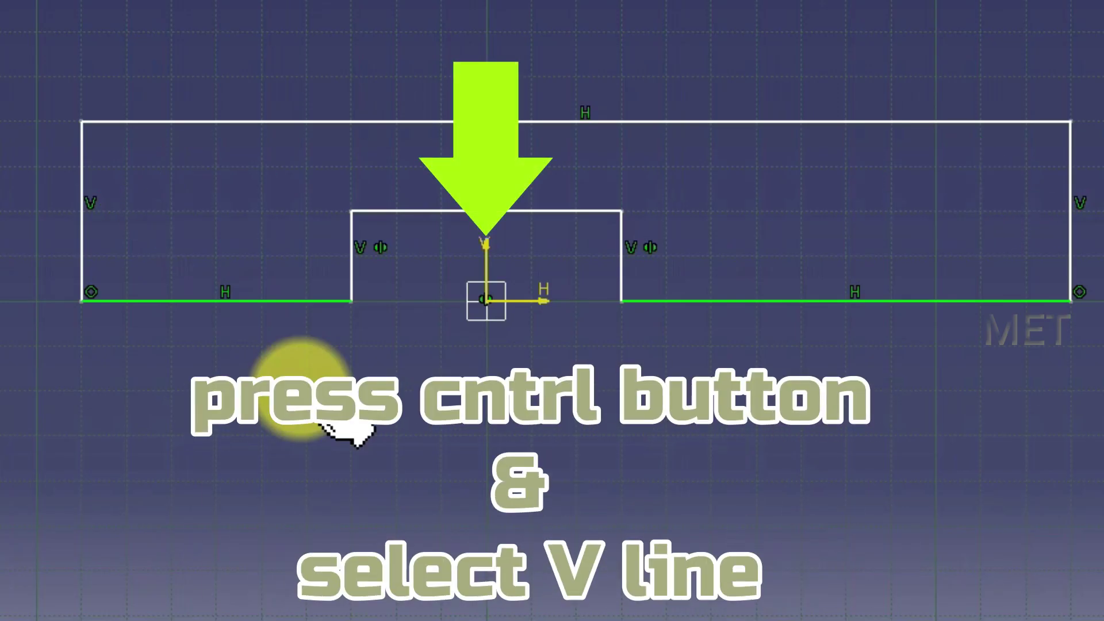
# Make the outline's outer left and right side lines symmetric as well.
pyautogui.click(84, 163)
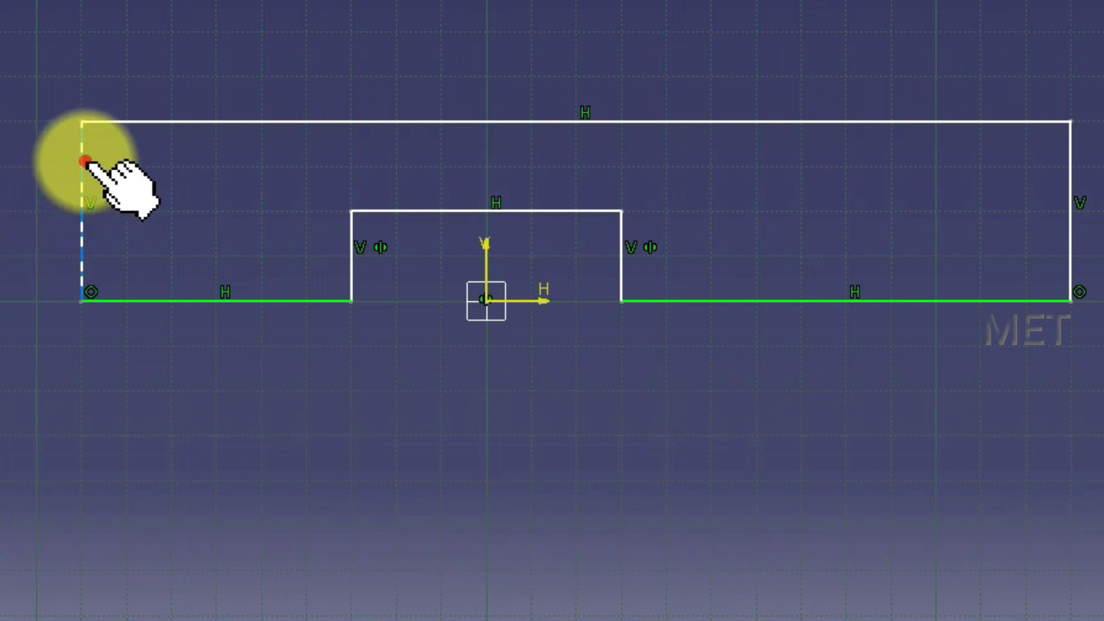
pyautogui.keyDown('ctrl'); pyautogui.click(1071, 166); pyautogui.keyUp('ctrl')
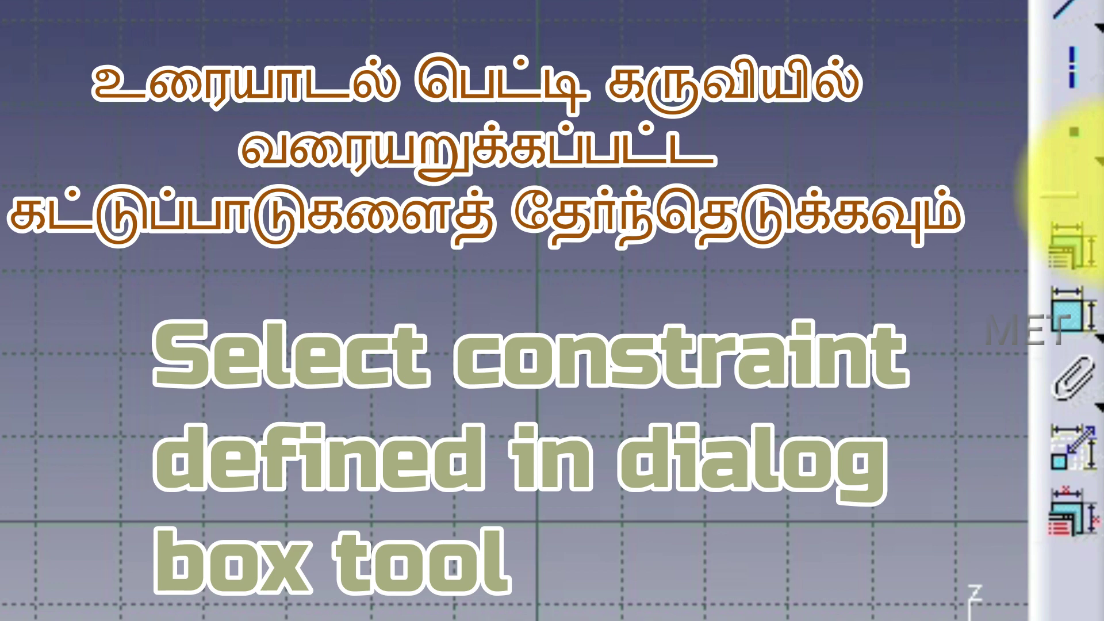
pyautogui.click(1048, 233)
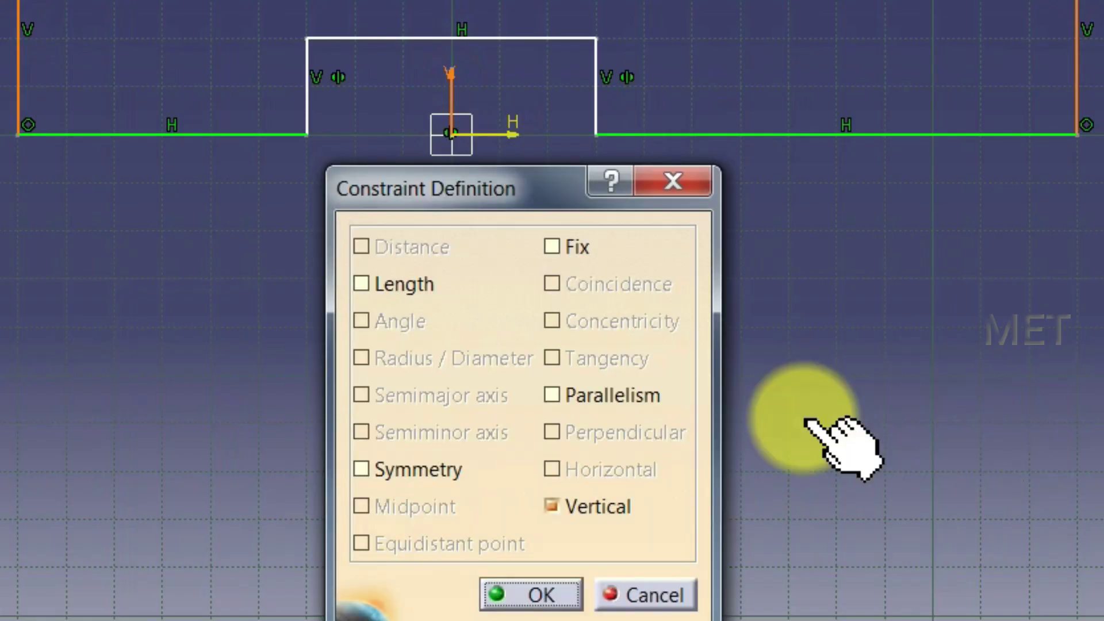
pyautogui.click(438, 464)
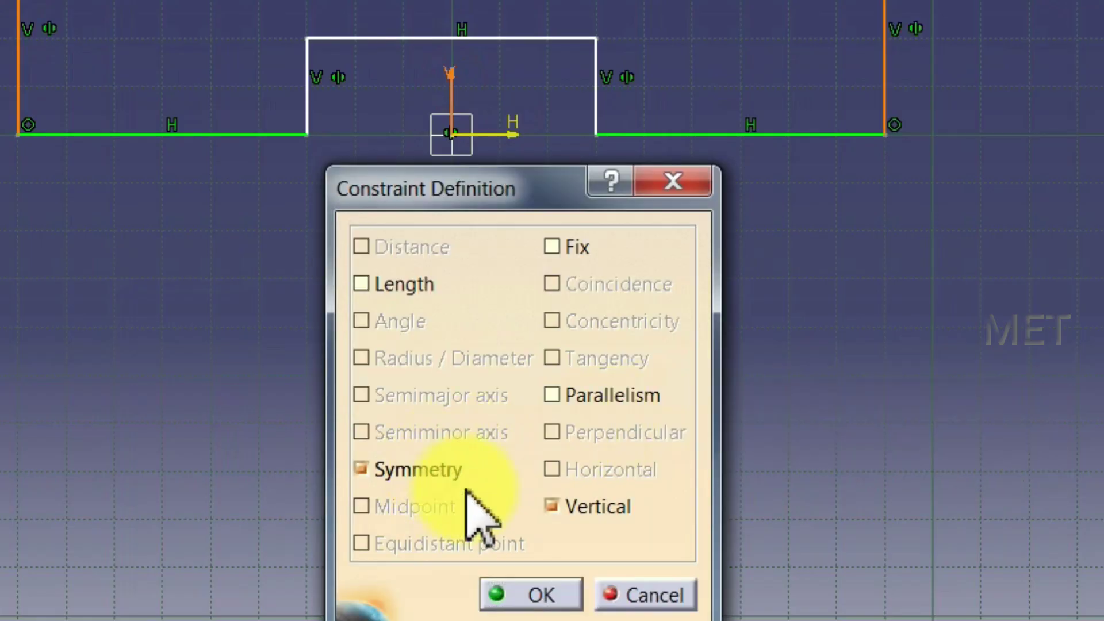
pyautogui.click(549, 584)
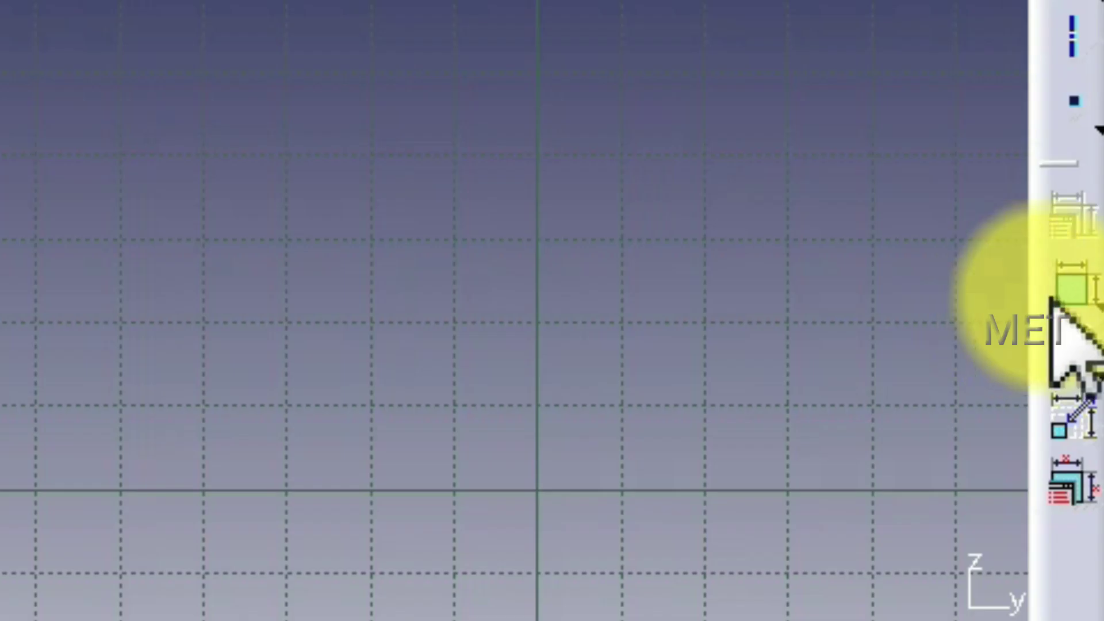
# Dimension the groove depth, the 60 lower right edge, the 40 height and the 180 overall width.
pyautogui.click(1094, 483)
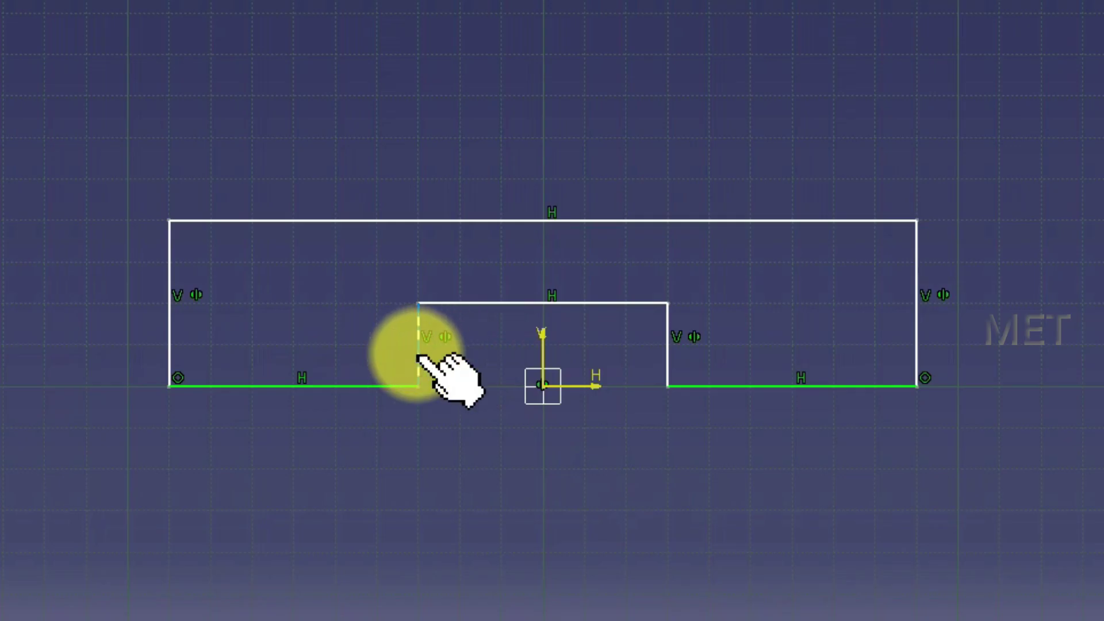
pyautogui.click(417, 357)
pyautogui.click(464, 350)
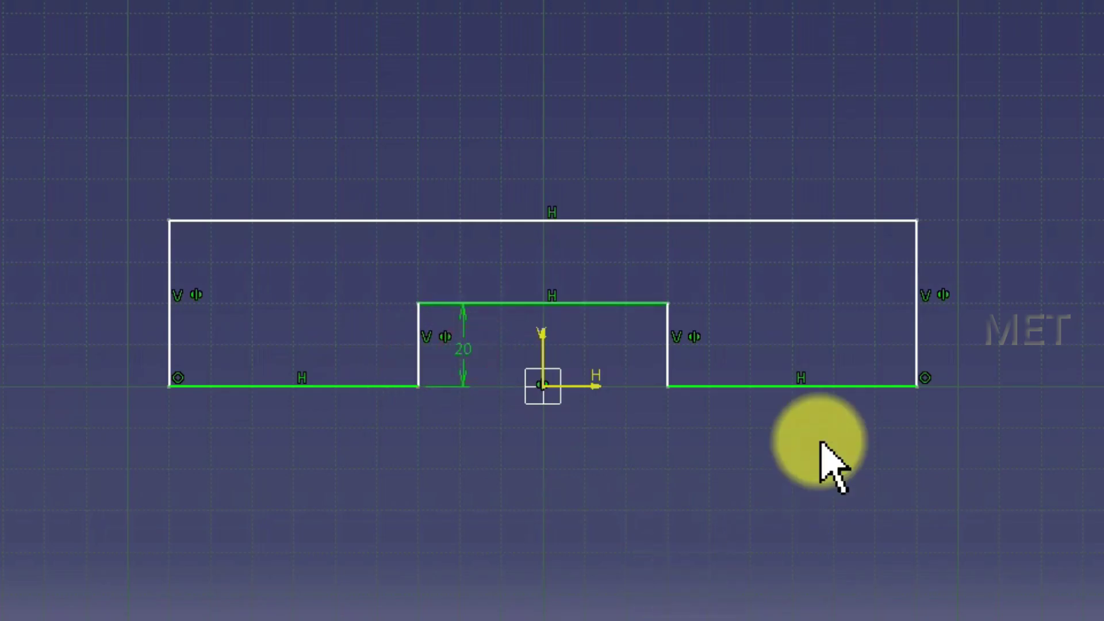
pyautogui.click(805, 386)
pyautogui.click(801, 440)
pyautogui.click(917, 268)
pyautogui.click(1044, 282)
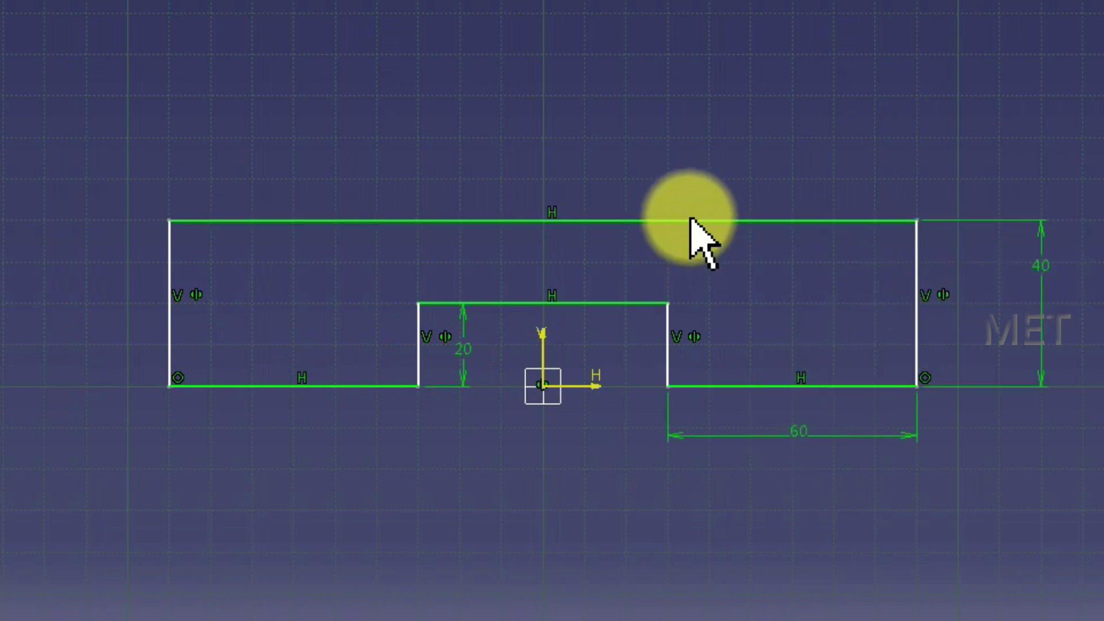
pyautogui.click(689, 220)
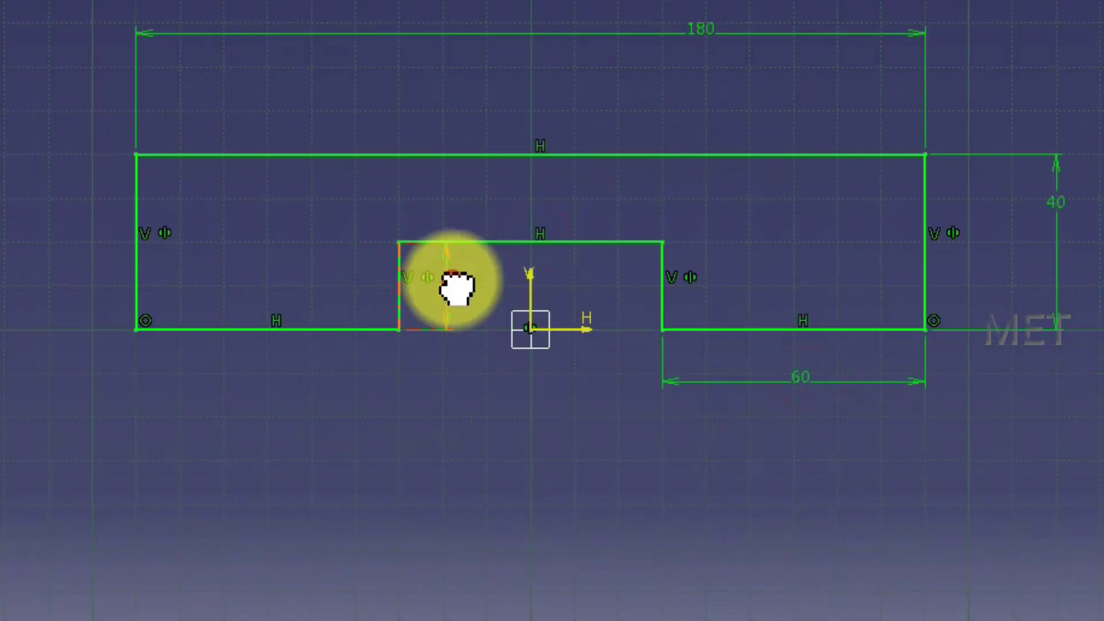
# Change the dimensions: groove depth 3, lower right edge 18, overall width 85, height 18.
pyautogui.doubleClick(464, 345)
pyautogui.write('3')
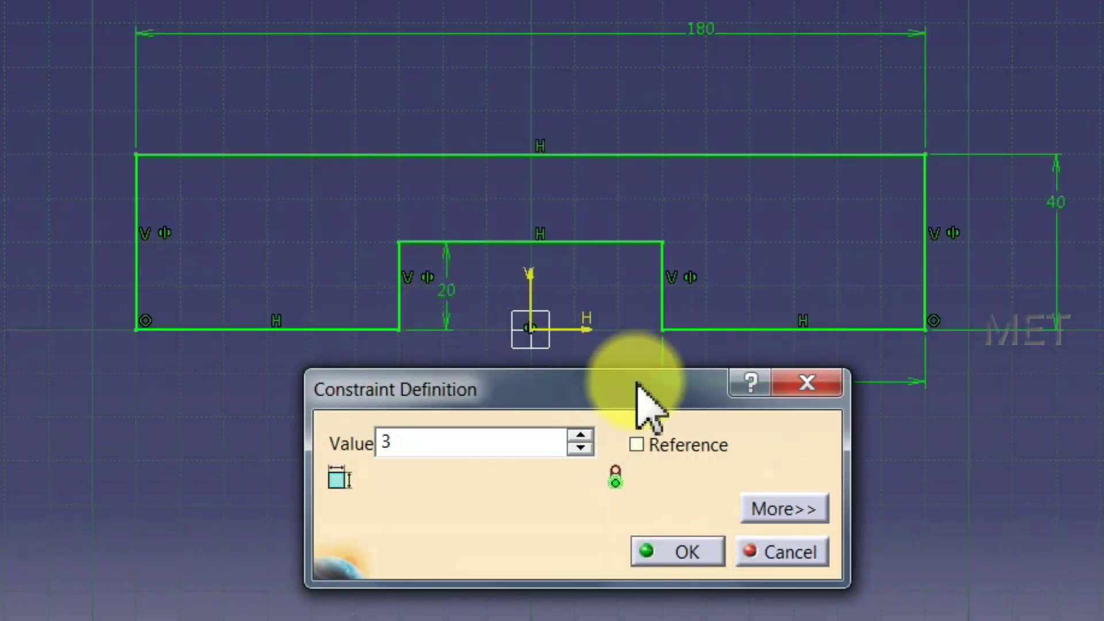
pyautogui.click(647, 548)
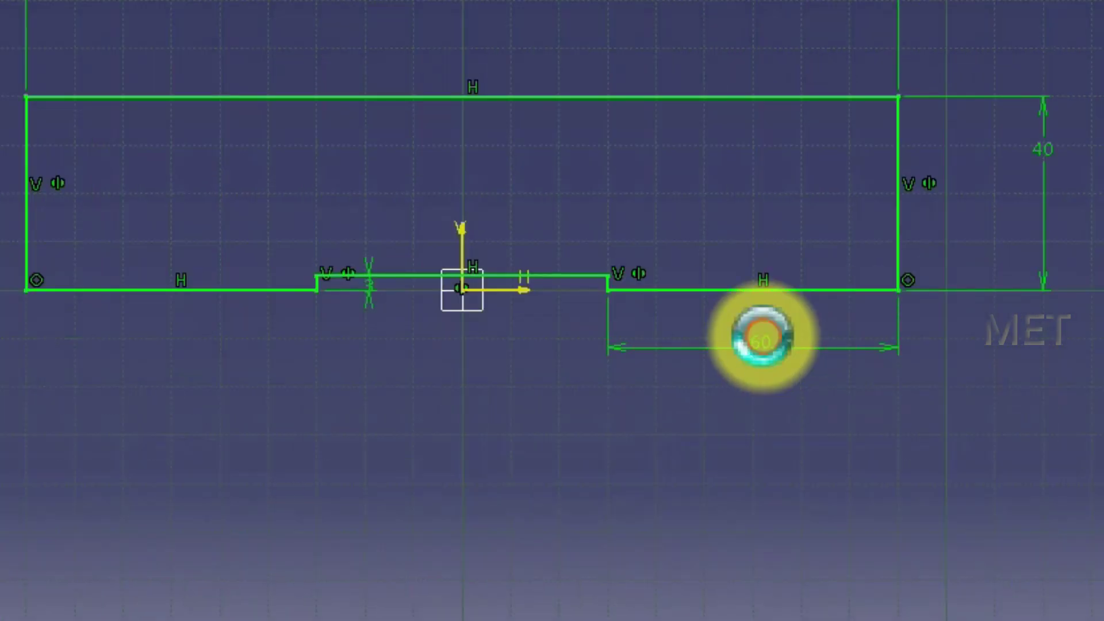
pyautogui.doubleClick(762, 337)
pyautogui.write('18')
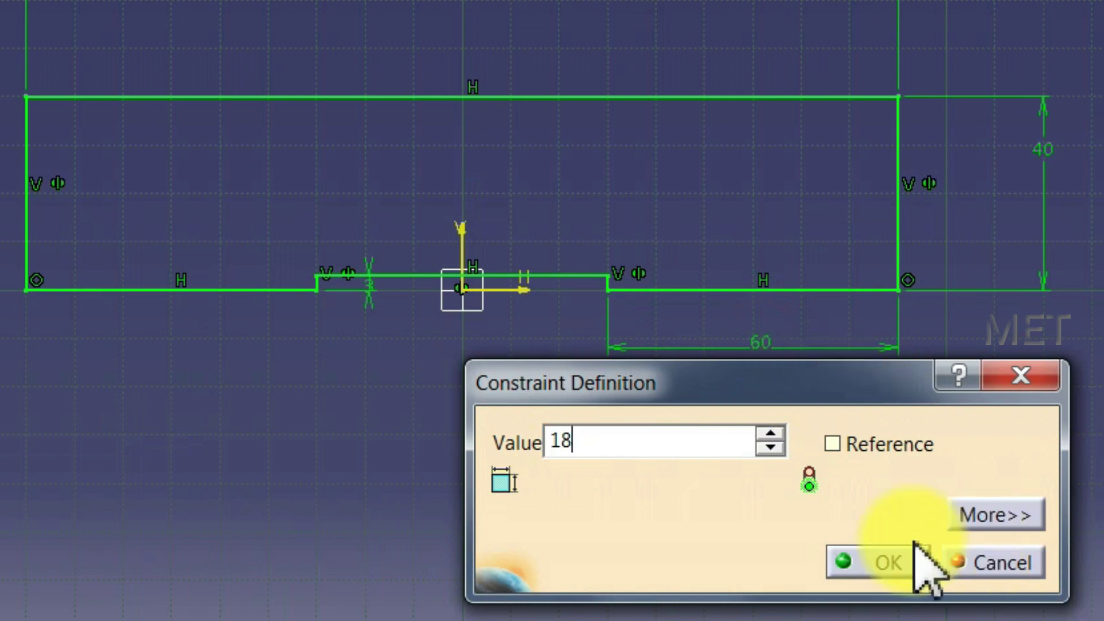
pyautogui.click(916, 544)
pyautogui.doubleClick(743, 97)
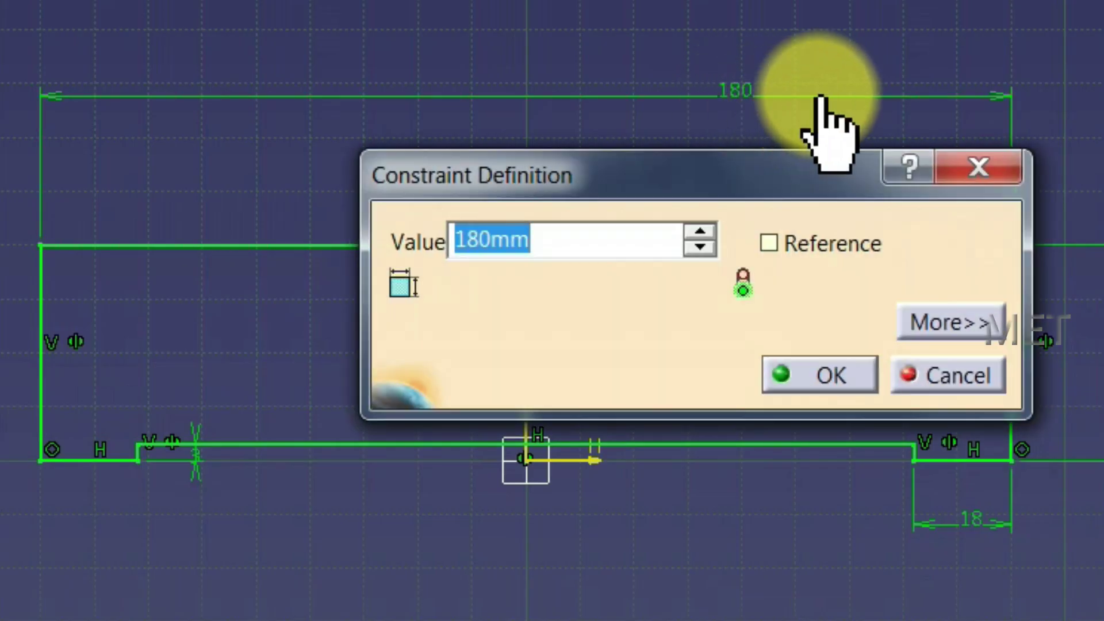
pyautogui.write('85')
pyautogui.click(827, 382)
pyautogui.doubleClick(748, 165)
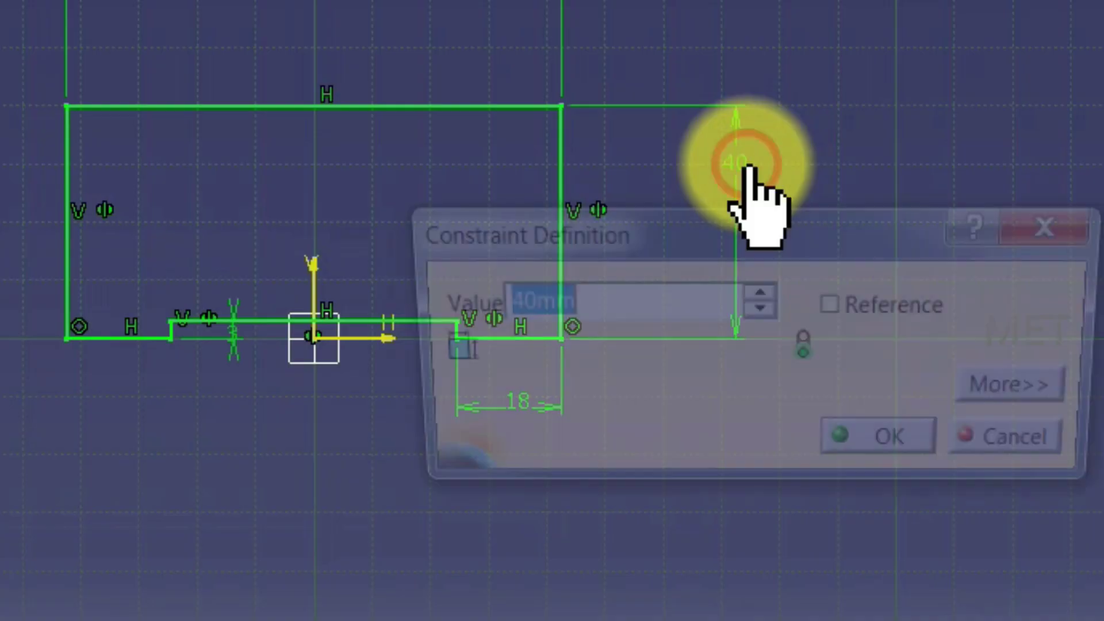
pyautogui.write('18')
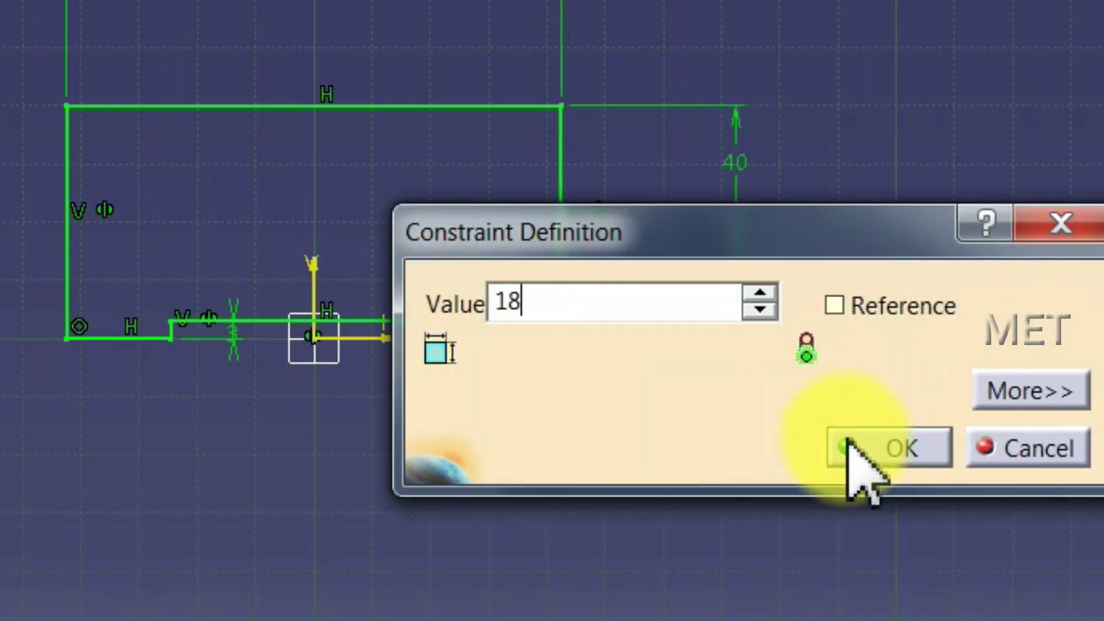
pyautogui.click(846, 446)
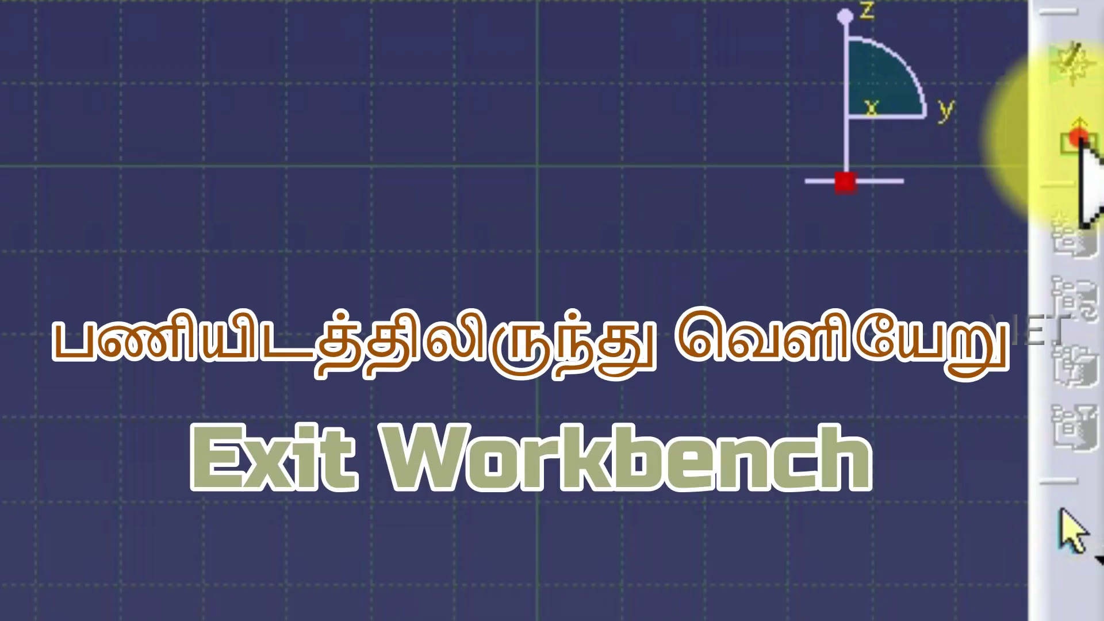
# Exit the sketch and pad it 70 mm with mirrored extent.
pyautogui.click(1082, 144)
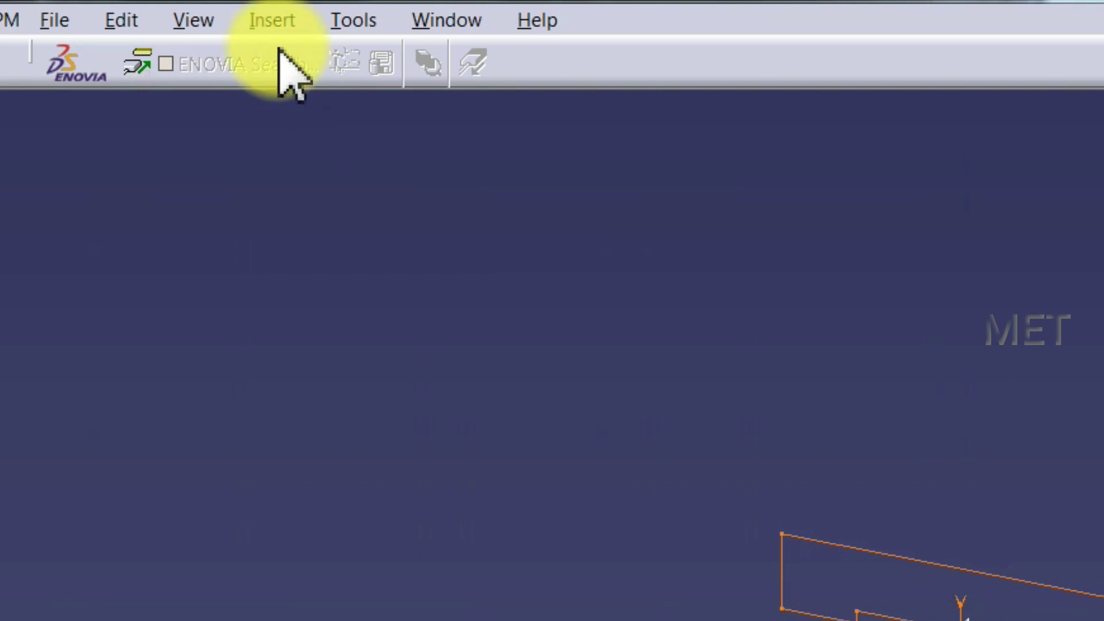
pyautogui.click(273, 23)
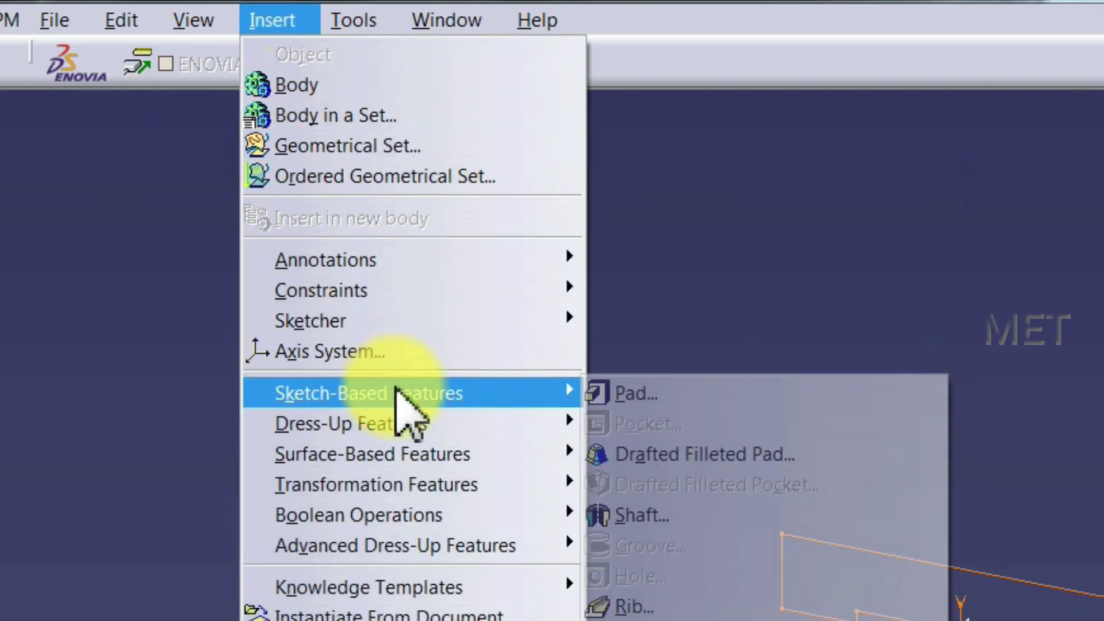
pyautogui.click(624, 394)
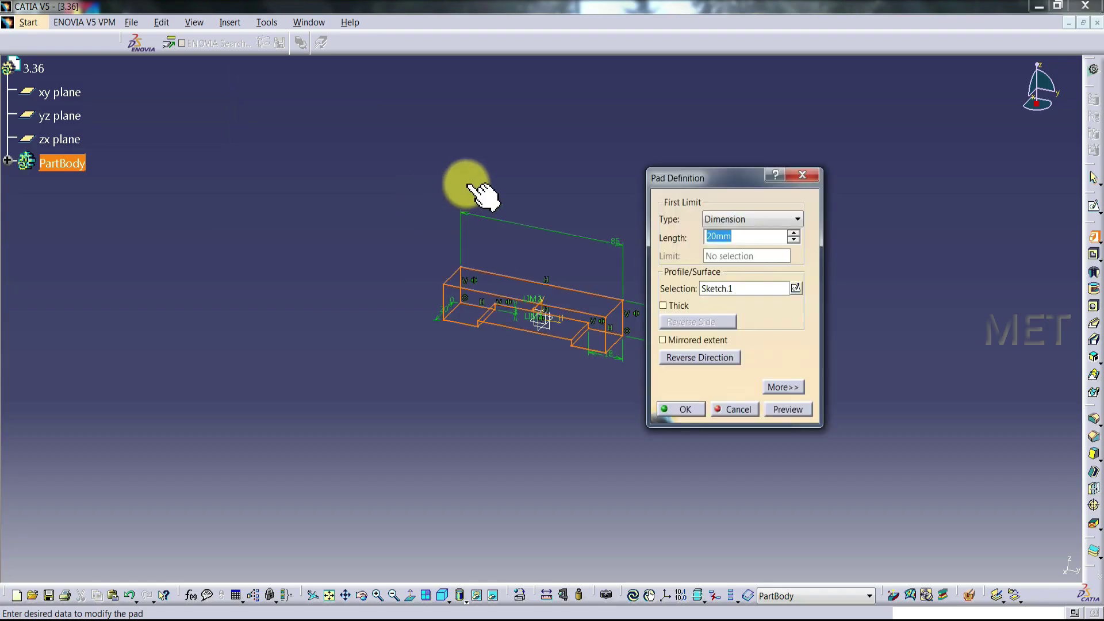
pyautogui.write('70')
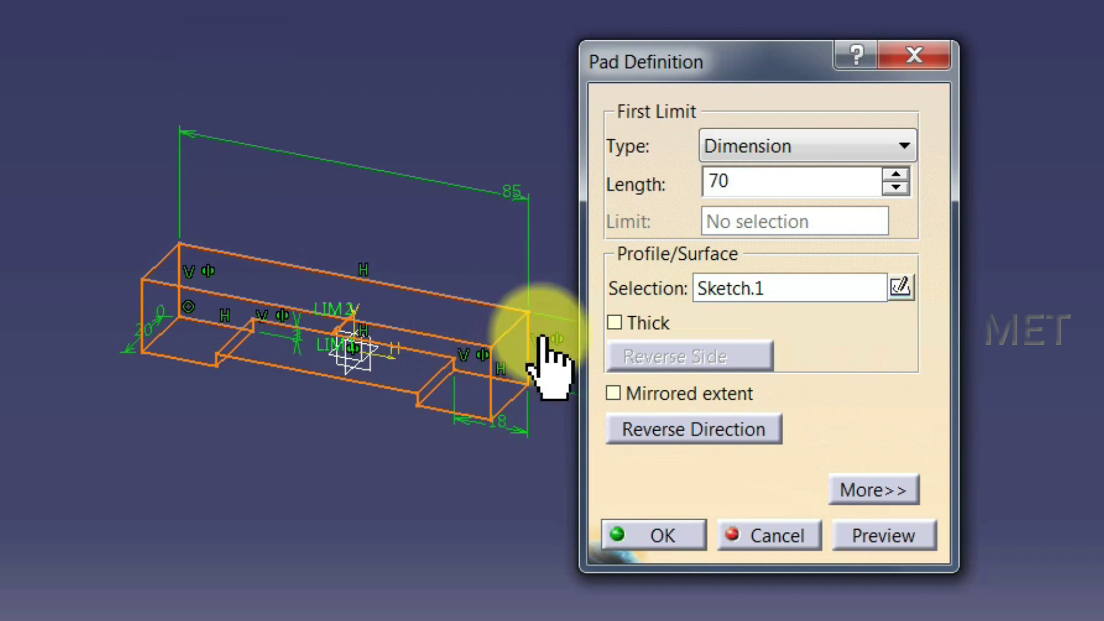
pyautogui.click(614, 393)
pyautogui.click(669, 533)
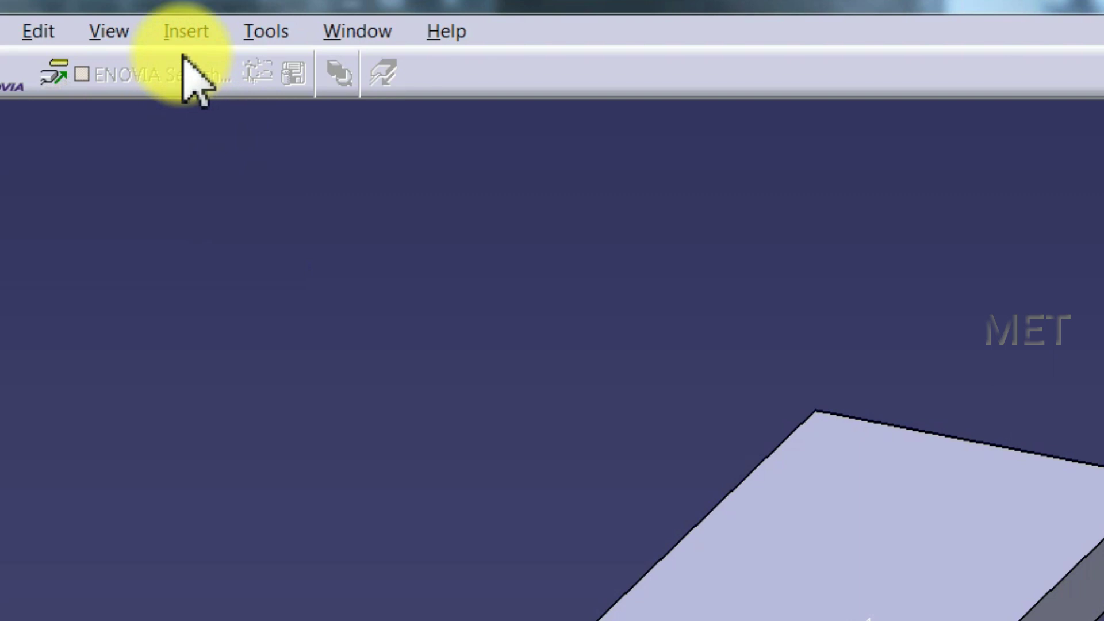
# Start a Hole on the base's top face and open its positioning sketch.
pyautogui.click(229, 26)
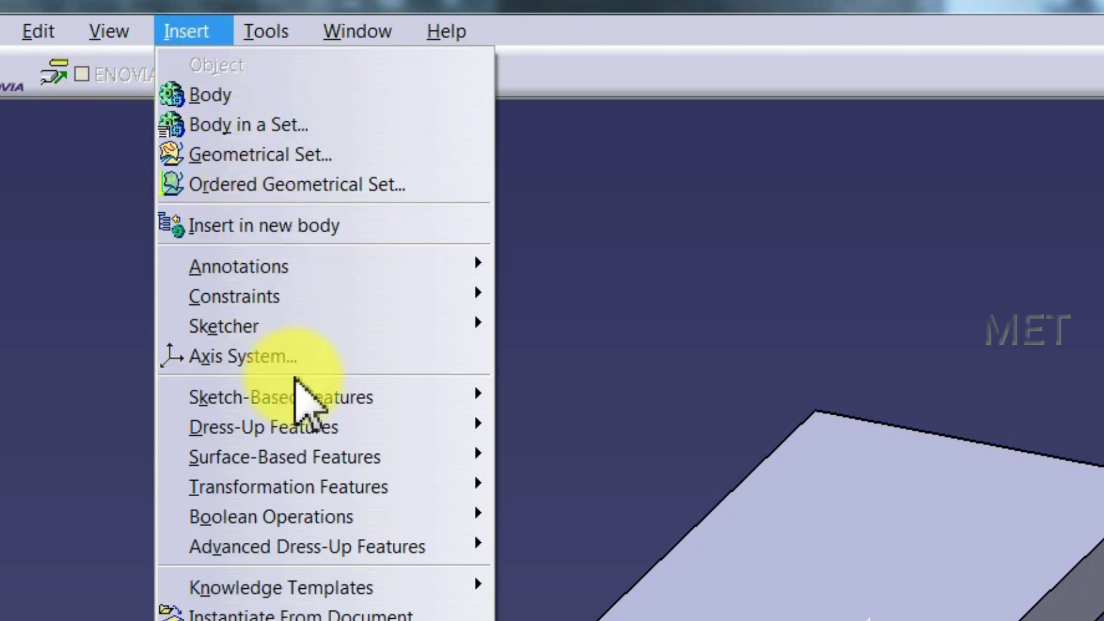
pyautogui.moveTo(281, 396)
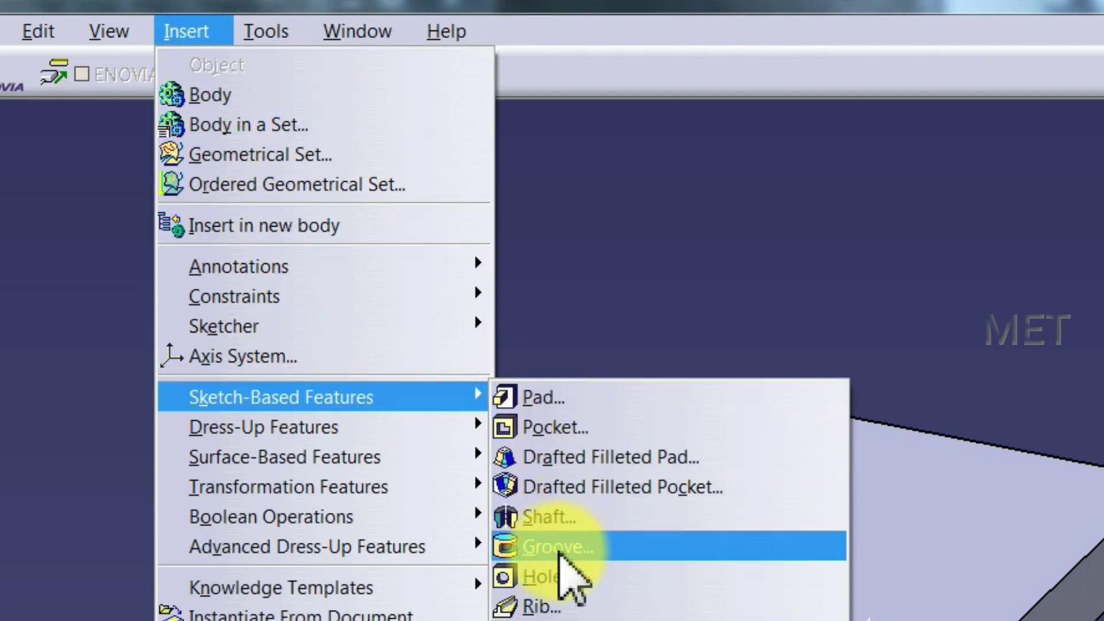
pyautogui.click(552, 575)
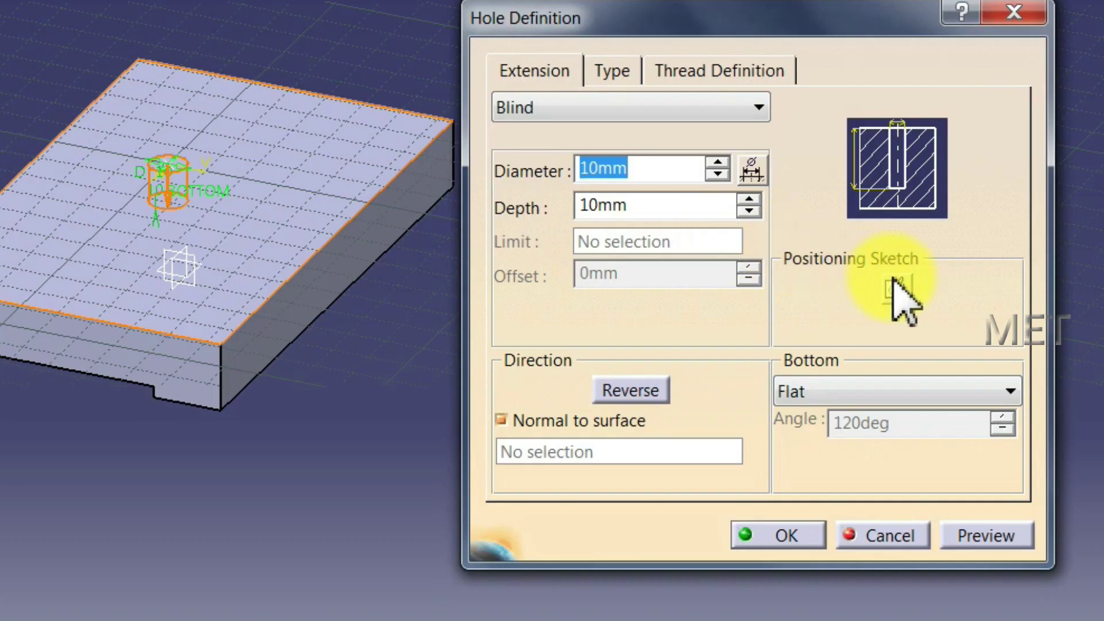
pyautogui.click(898, 282)
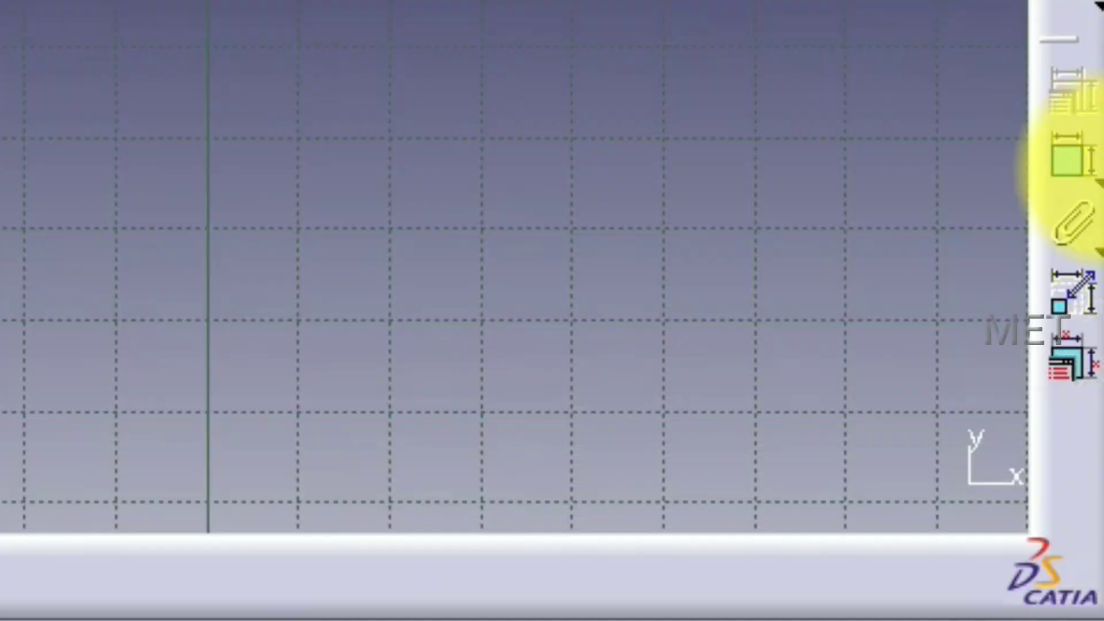
# Dimension the hole centre's distances to the top edge and the left edge.
pyautogui.click(1057, 161)
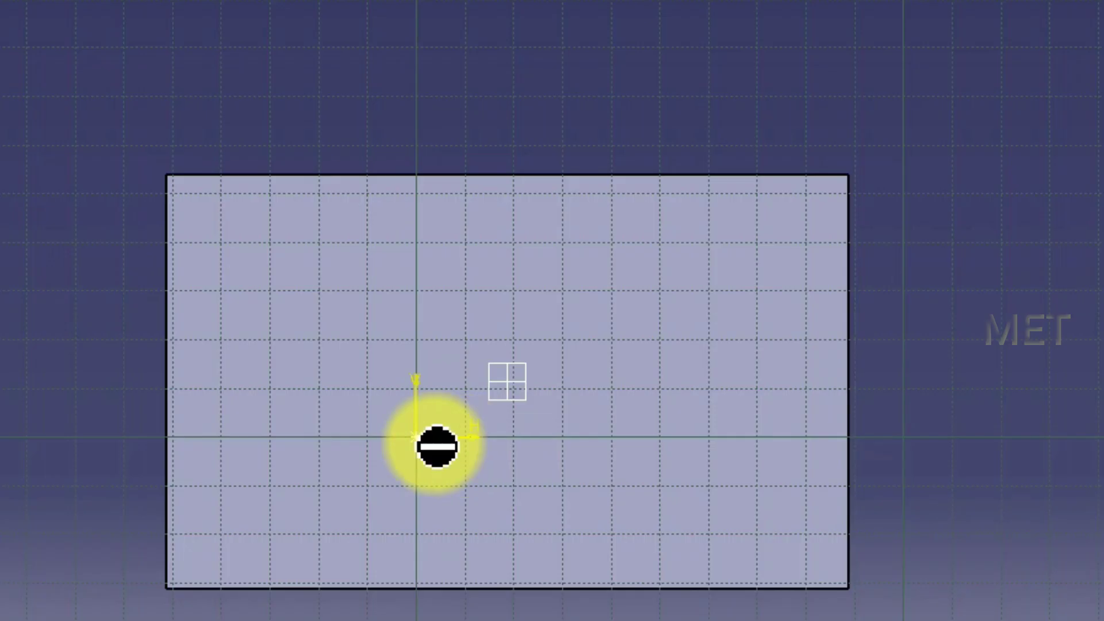
pyautogui.click(414, 437)
pyautogui.click(460, 176)
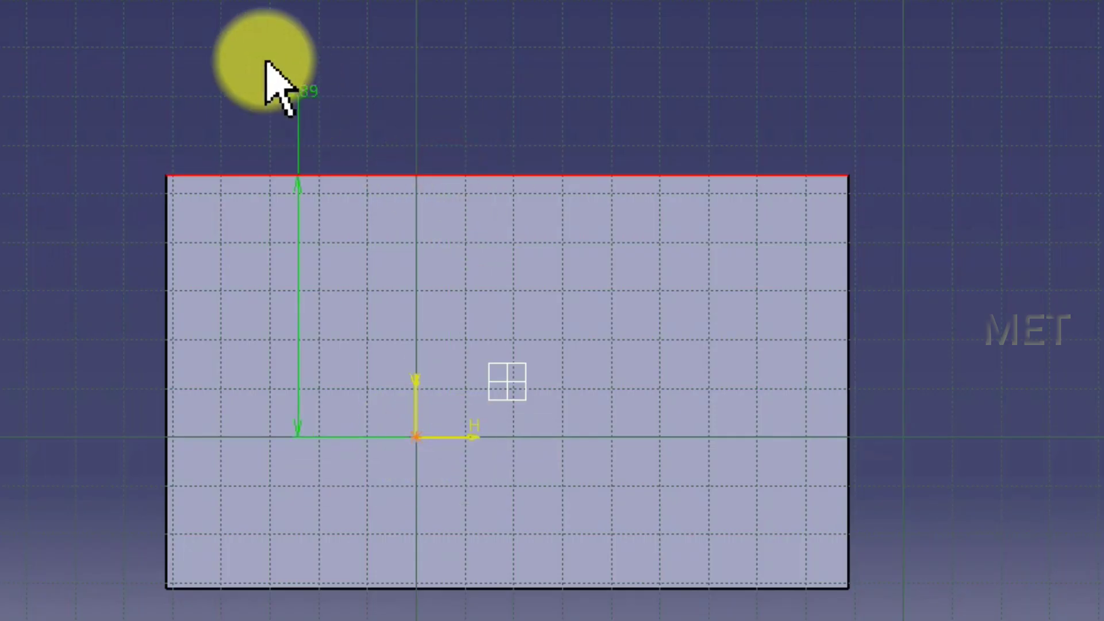
pyautogui.click(276, 28)
pyautogui.click(416, 437)
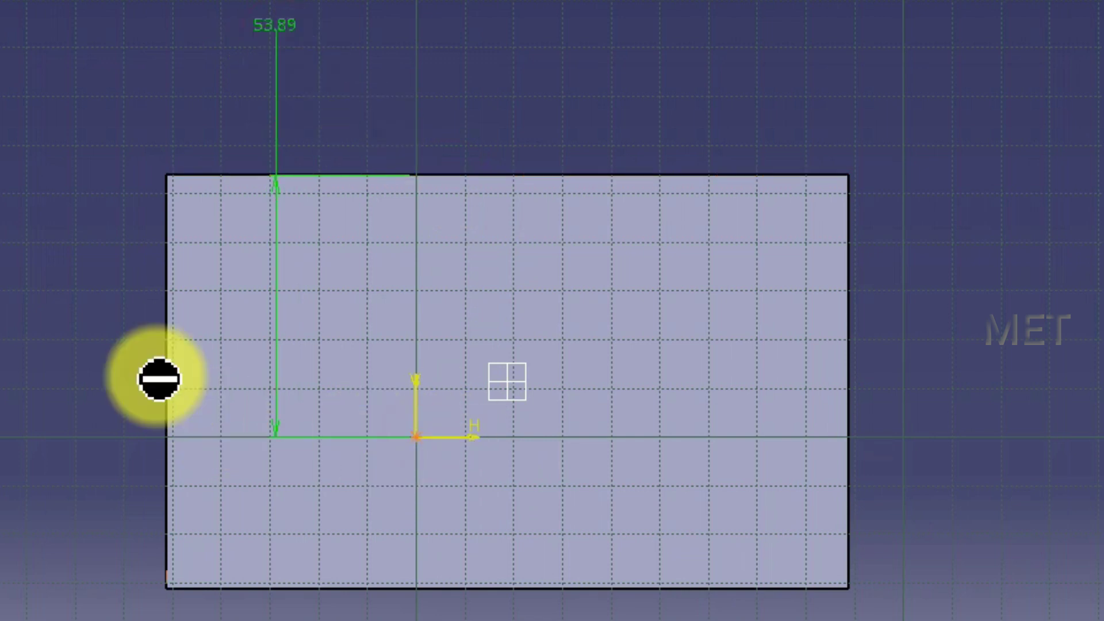
pyautogui.click(166, 367)
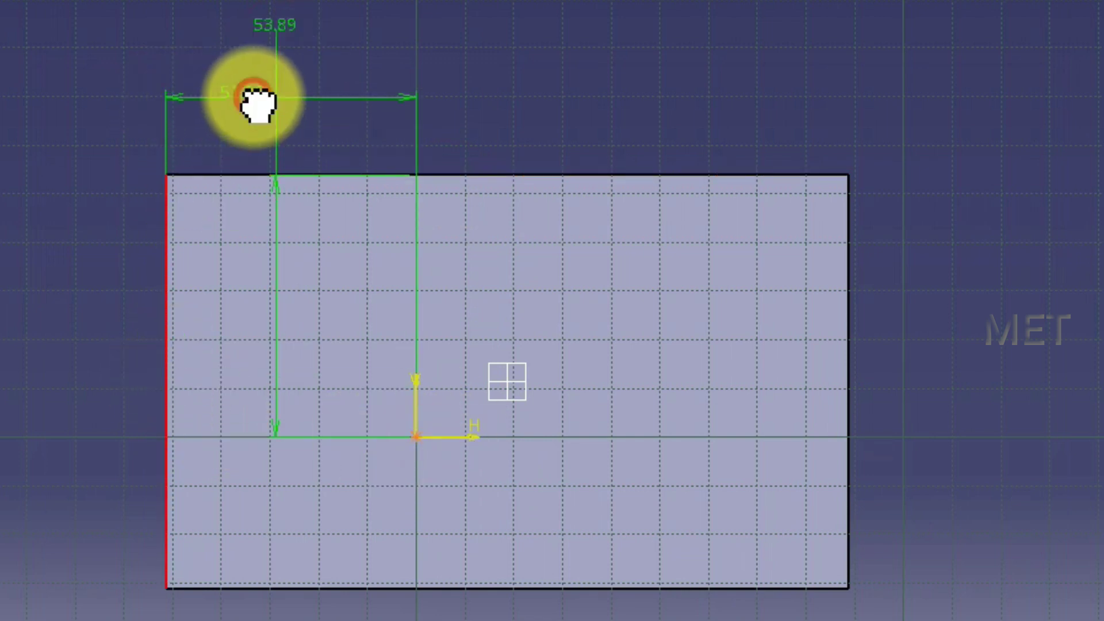
pyautogui.doubleClick(251, 94)
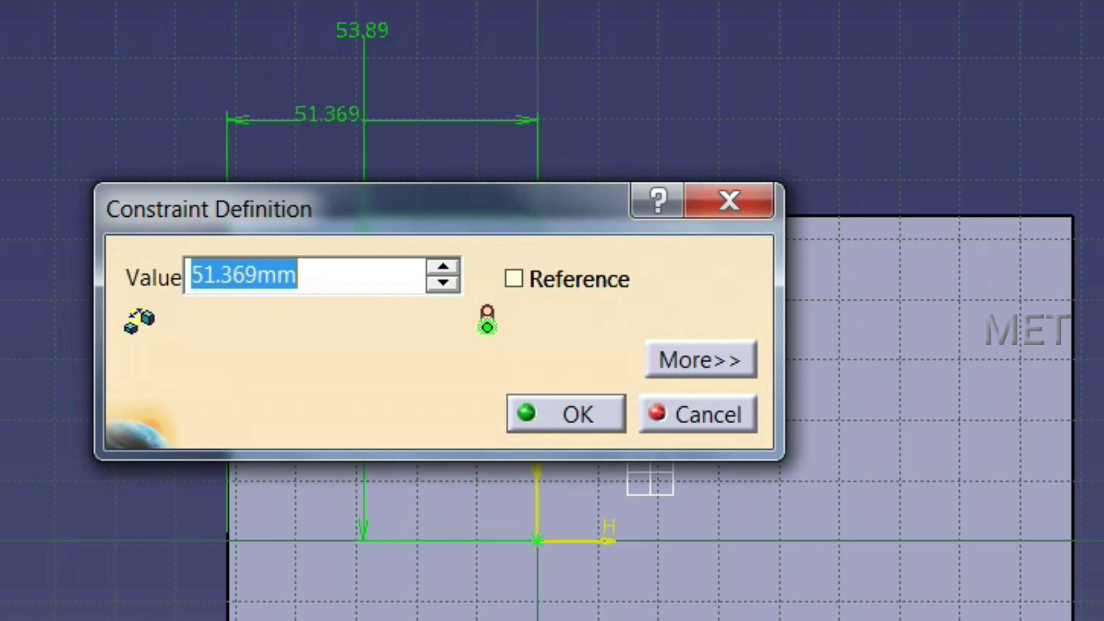
# Place the centre 35 mm from the left, 30 mm from the top, and finish the 16 mm × 18 mm hole.
pyautogui.click(577, 398)
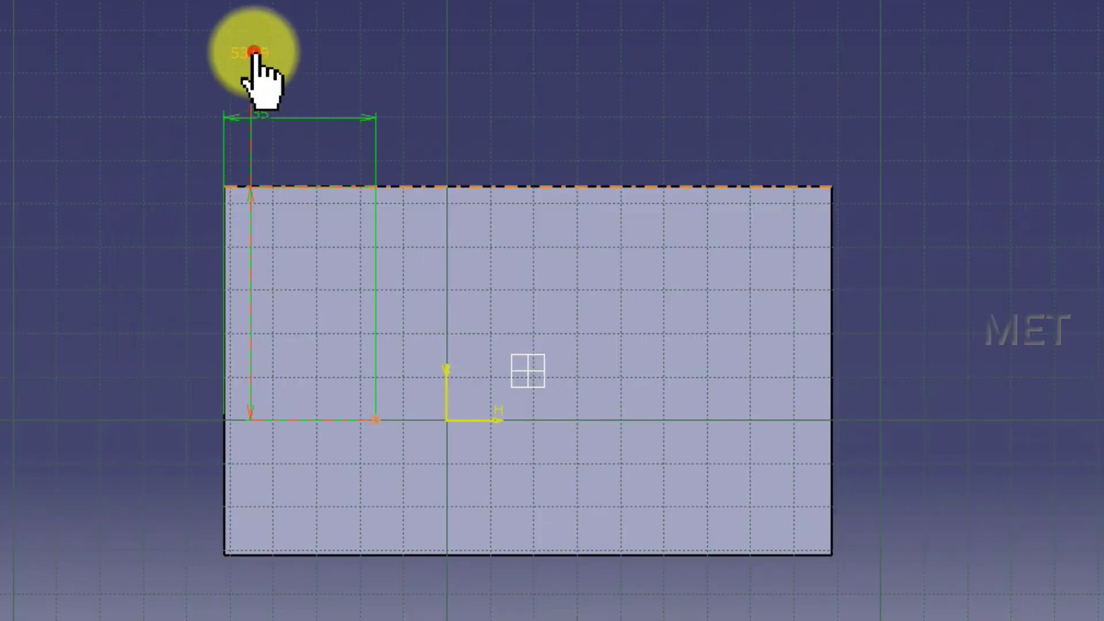
pyautogui.doubleClick(251, 53)
pyautogui.write('30')
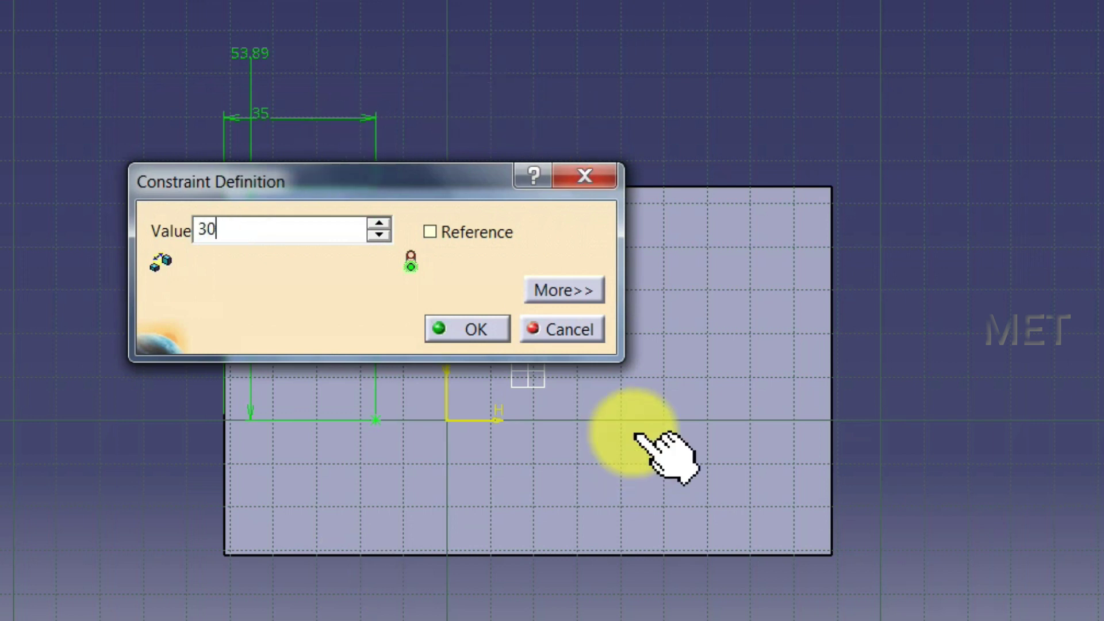
pyautogui.click(485, 332)
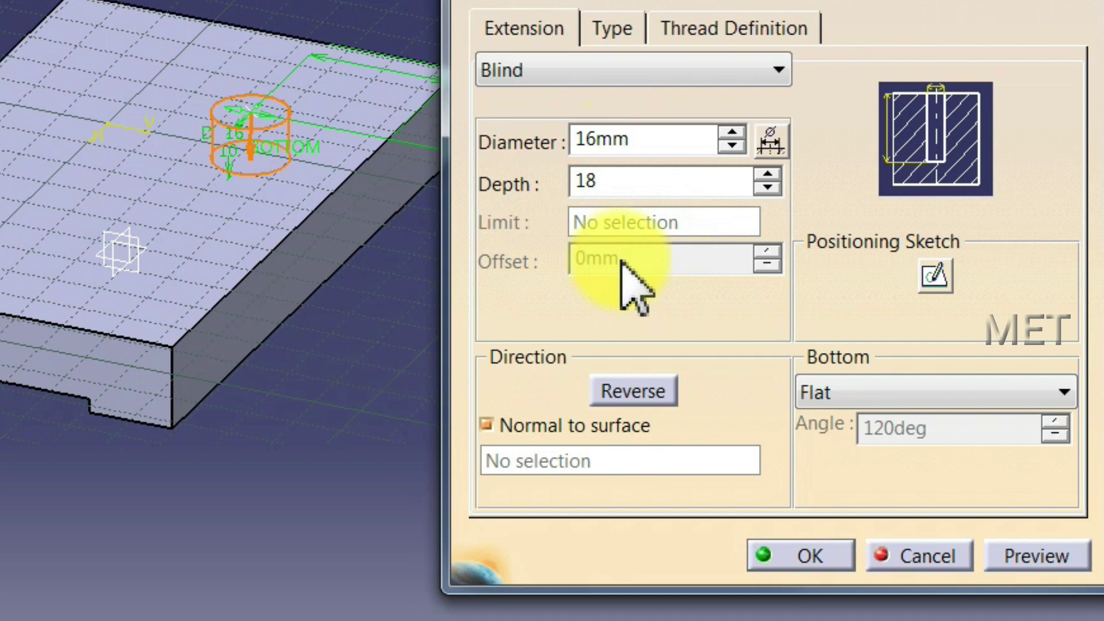
pyautogui.click(827, 553)
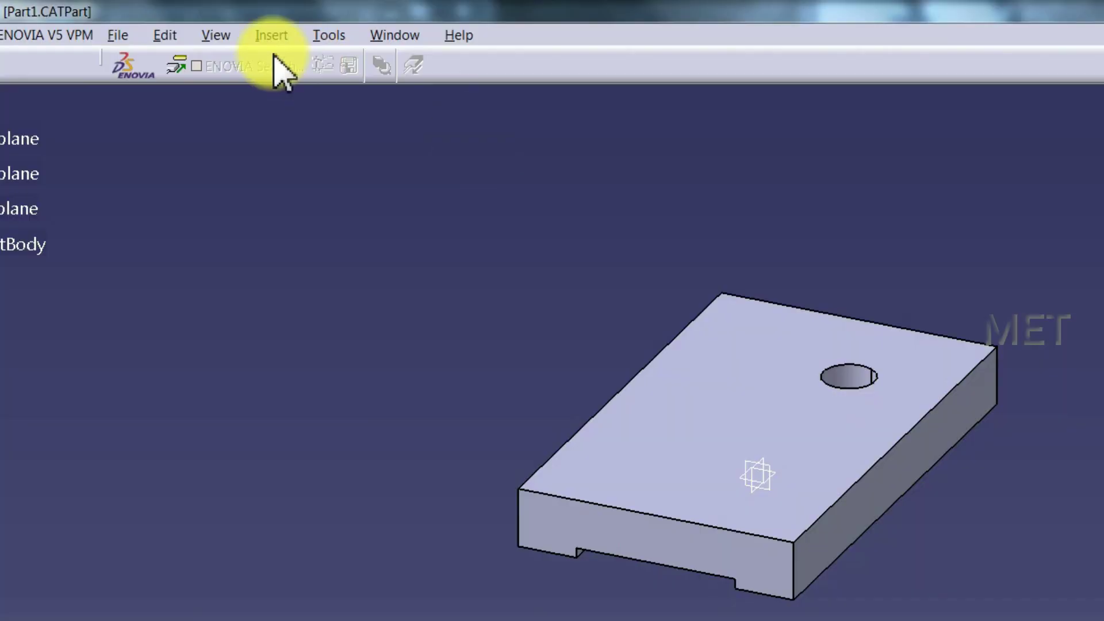
# Mirror the hole across the YZ plane to create the second hole.
pyautogui.click(271, 36)
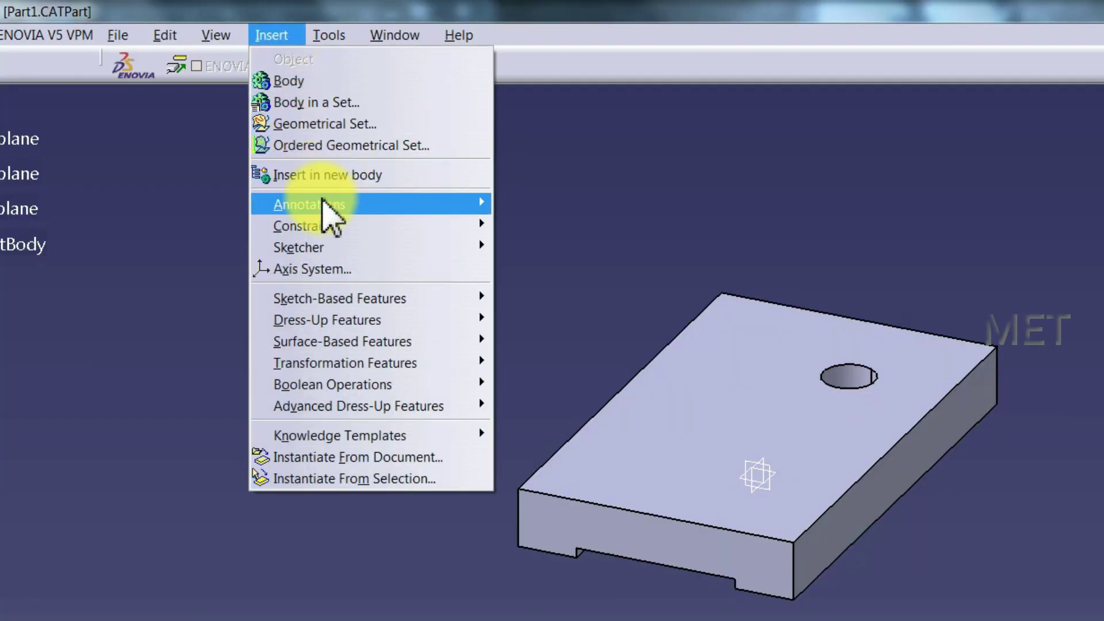
pyautogui.moveTo(345, 363)
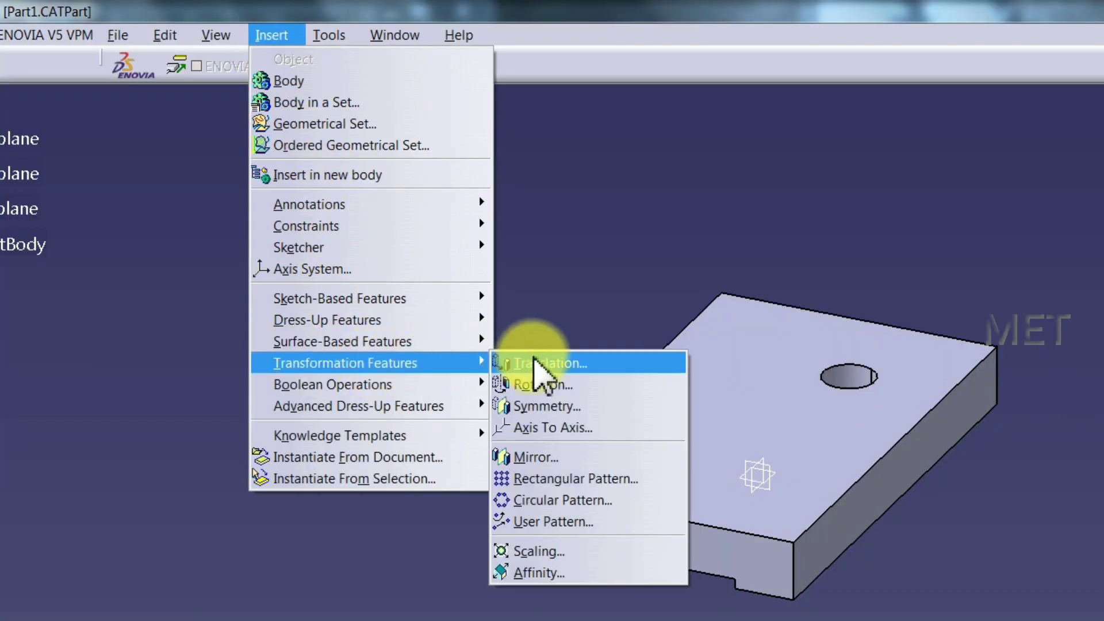
pyautogui.click(544, 457)
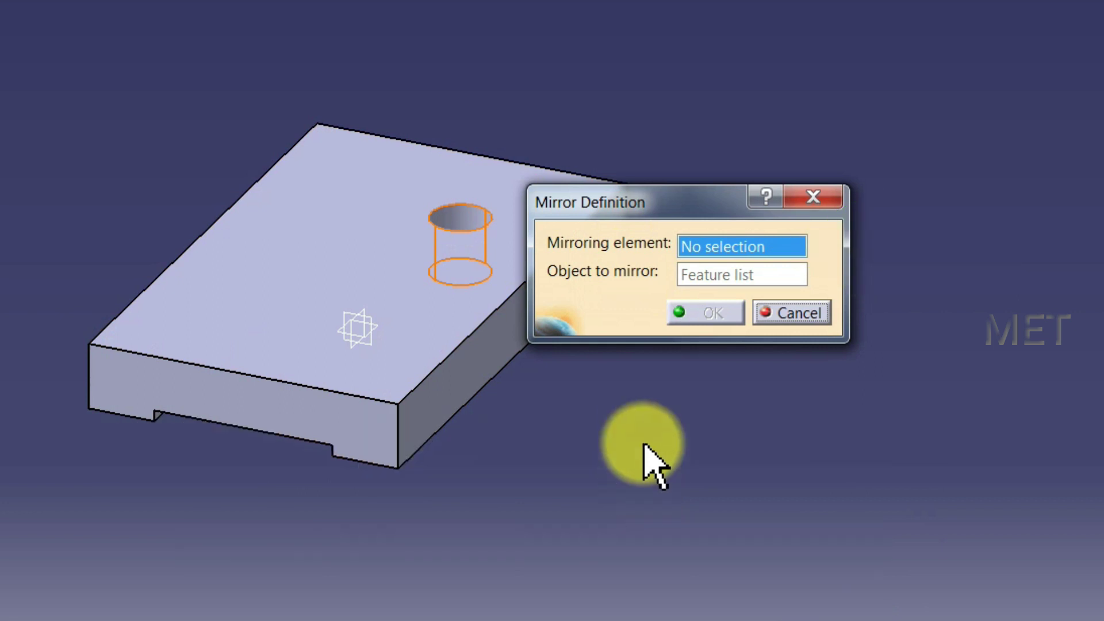
pyautogui.rightClick(700, 248)
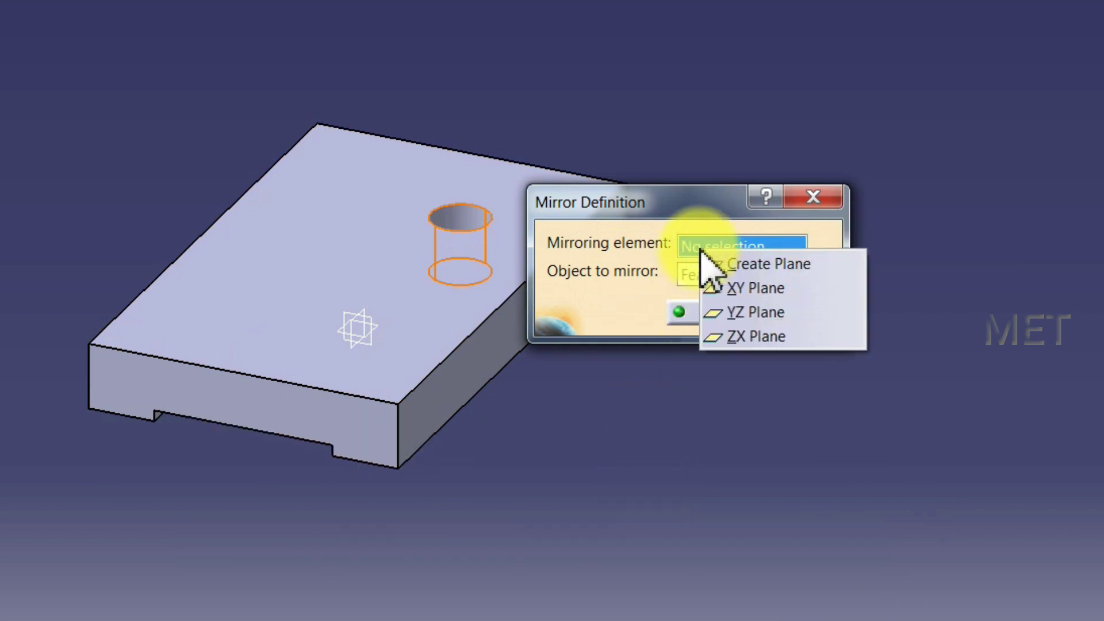
pyautogui.click(747, 311)
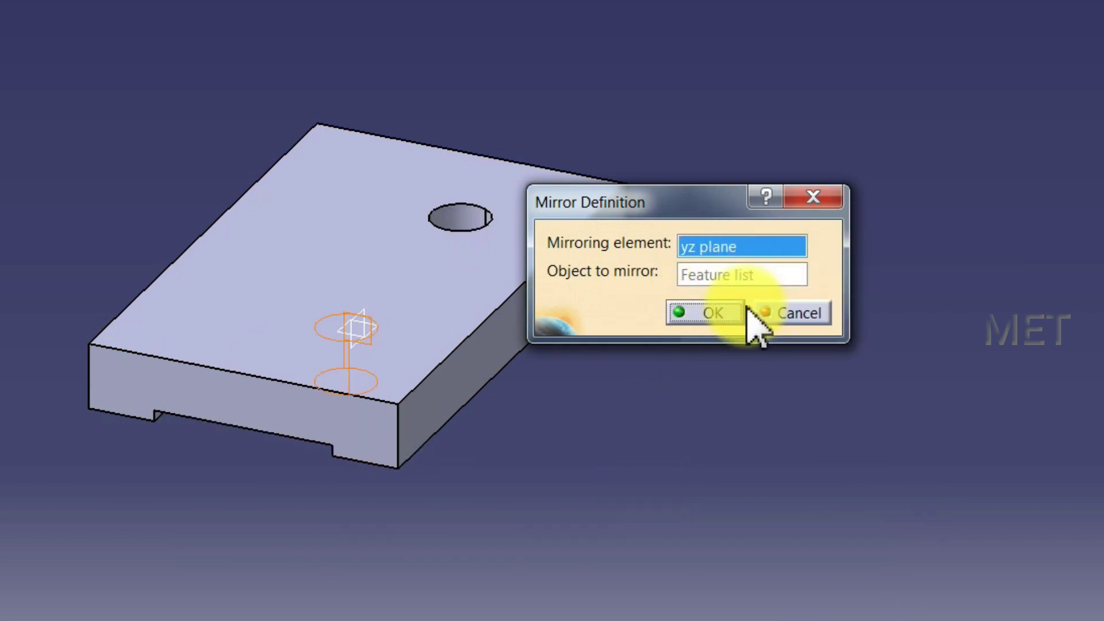
pyautogui.click(709, 312)
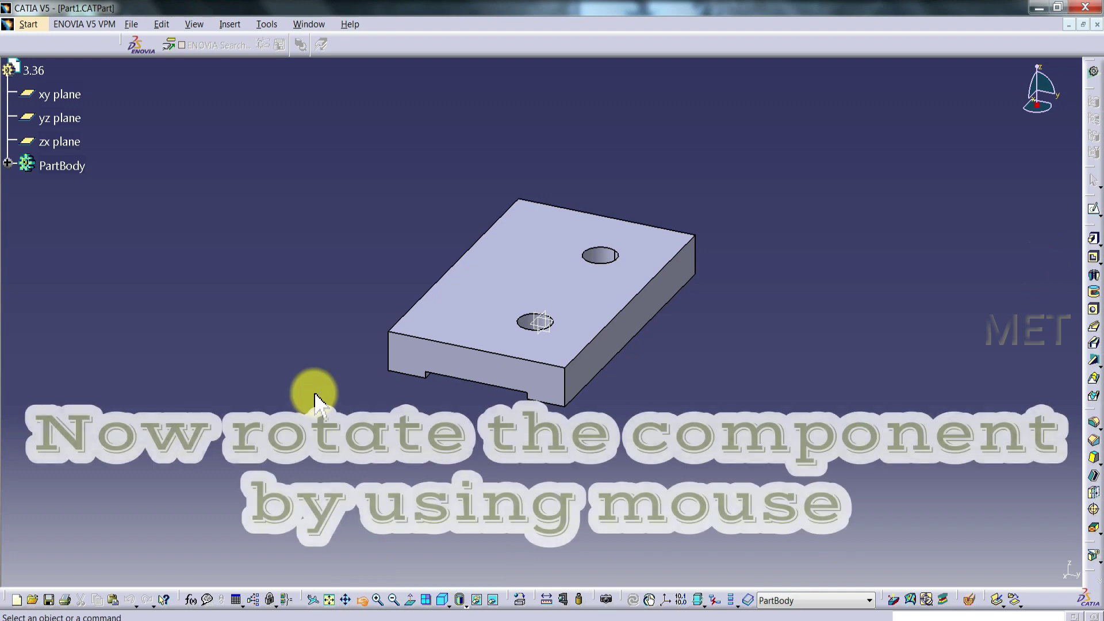
# Rotate the part, start a sketch on its long side face, and browse the circle commands.
pyautogui.moveTo(315, 397); pyautogui.dragTo(629, 397)
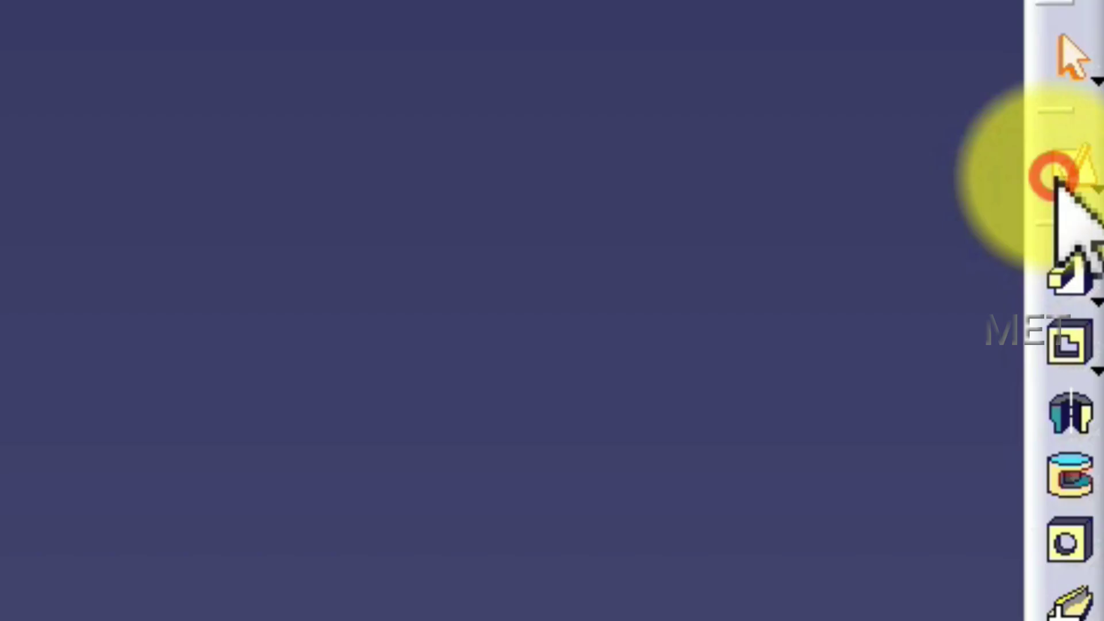
pyautogui.click(383, 407)
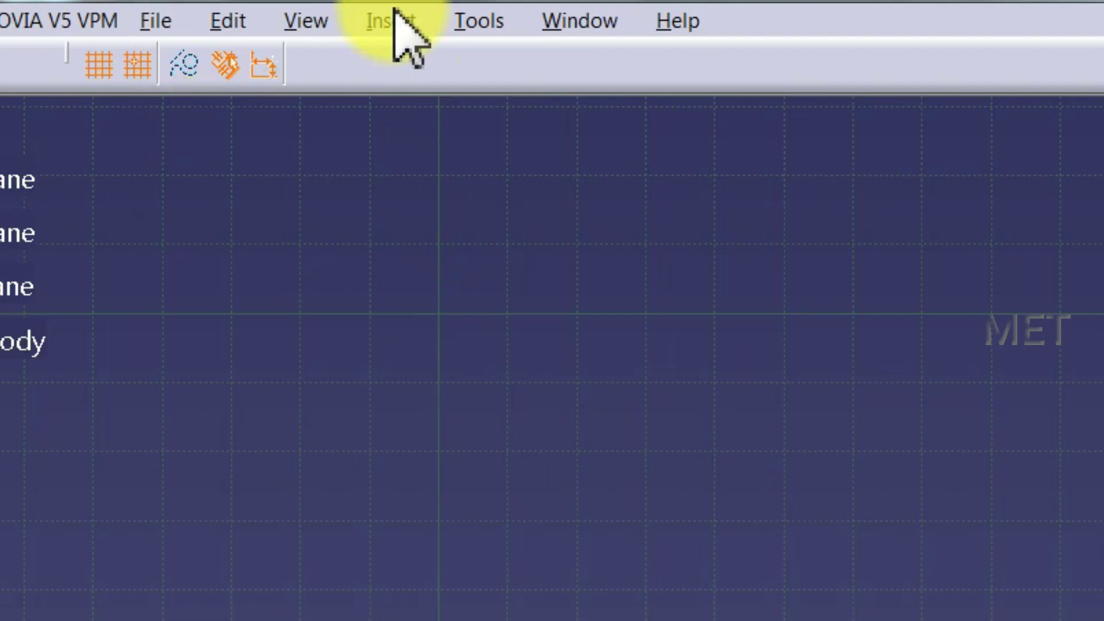
pyautogui.click(230, 24)
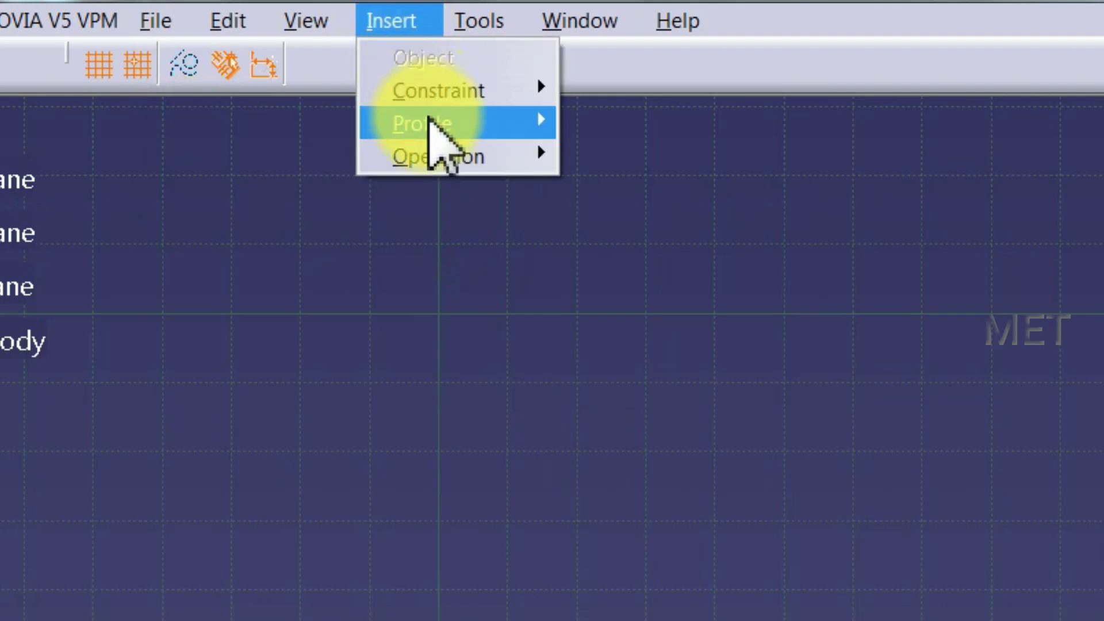
pyautogui.moveTo(422, 123)
pyautogui.moveTo(686, 189)
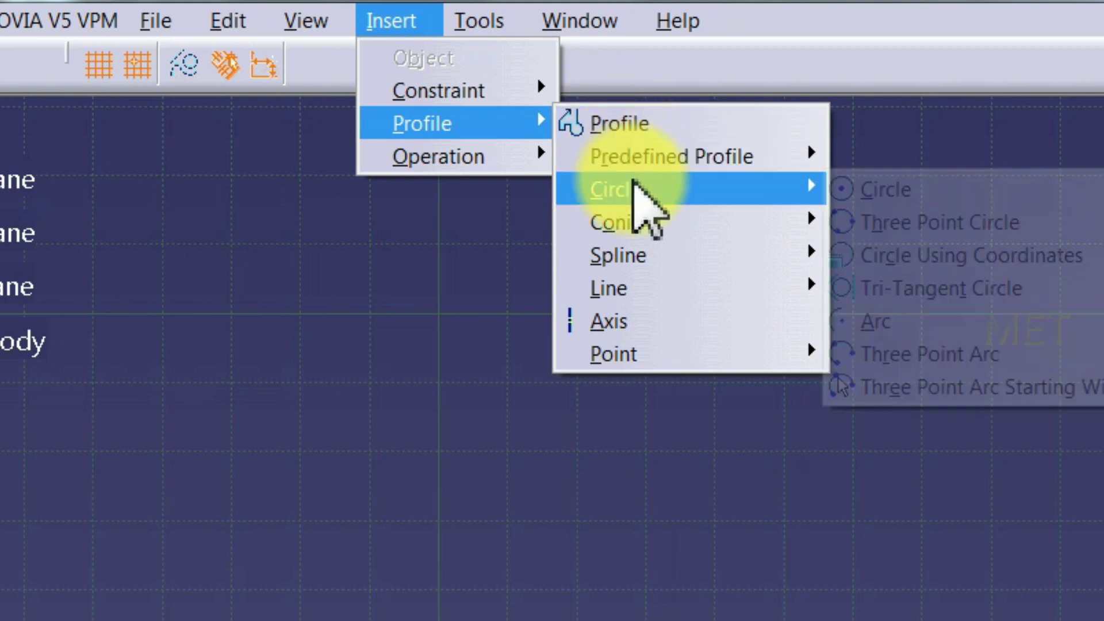
# Draw two pairs of concentric circles above the base, one on the left and one on the right.
pyautogui.click(879, 187)
pyautogui.click(258, 169)
pyautogui.click(378, 92)
pyautogui.click(258, 169)
pyautogui.click(320, 118)
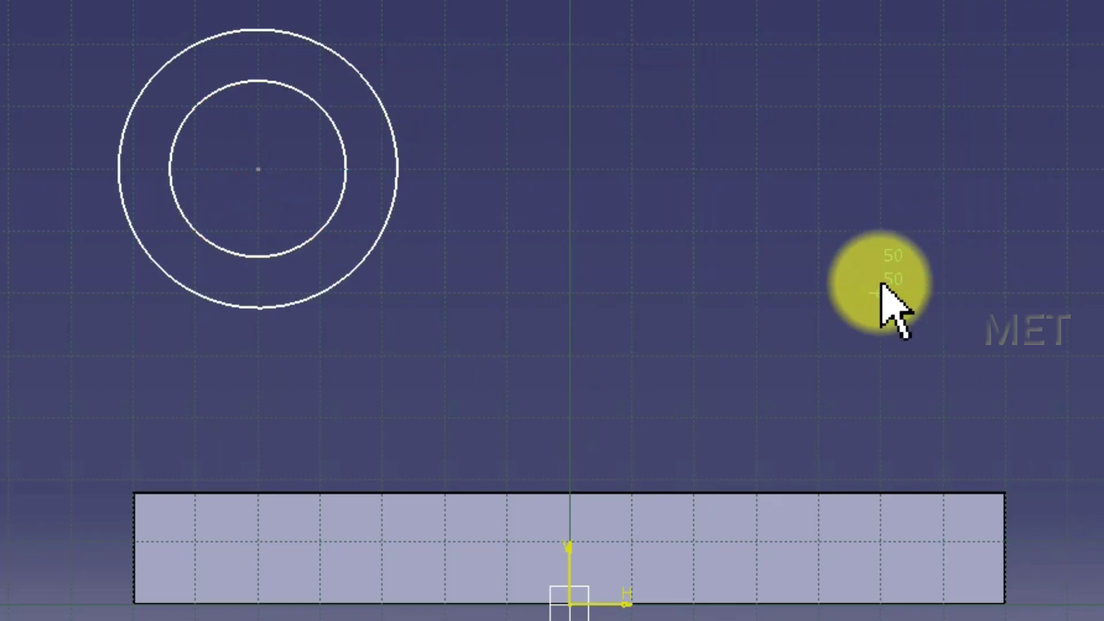
pyautogui.click(826, 322)
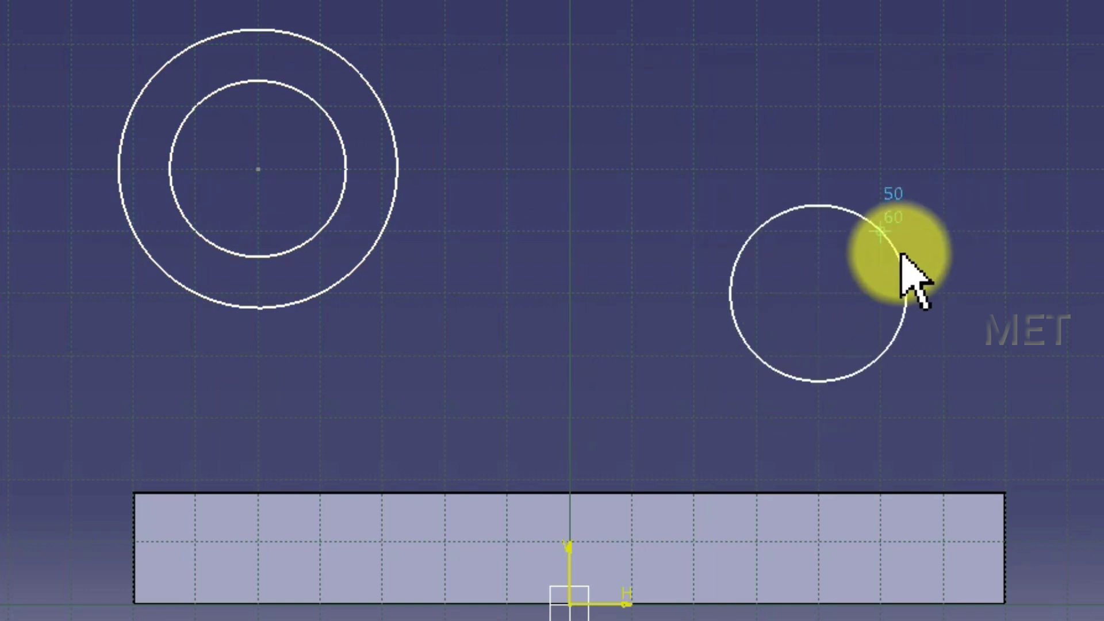
pyautogui.click(898, 248)
pyautogui.click(817, 294)
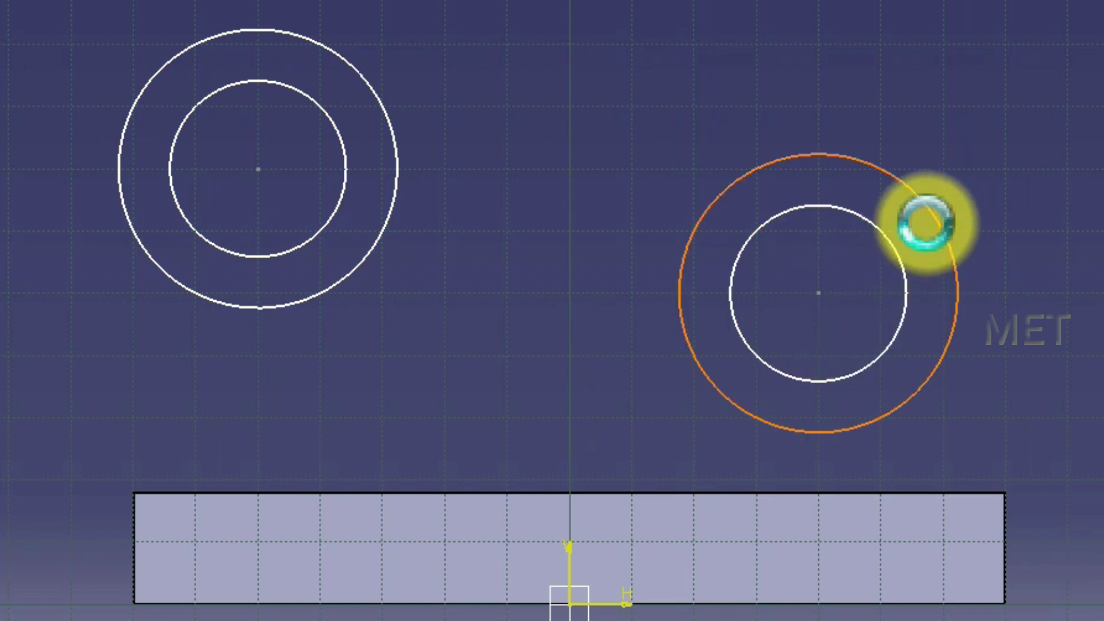
pyautogui.click(926, 222)
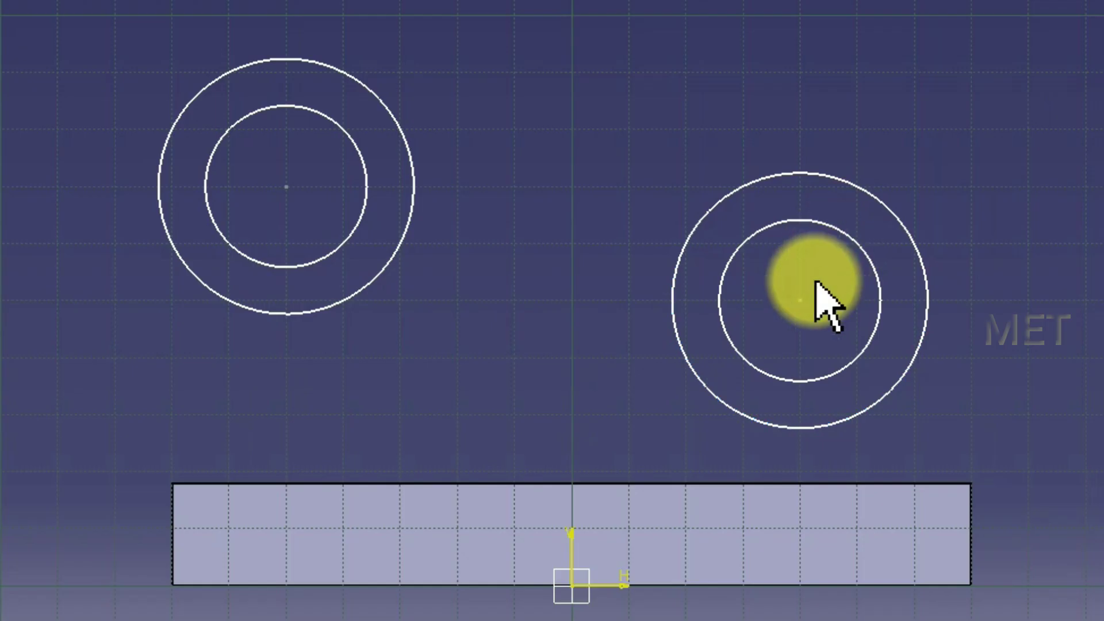
# Dimension the right circle pair: centre 32 above the base, 30 from the right edge, and both diameters.
pyautogui.click(799, 300)
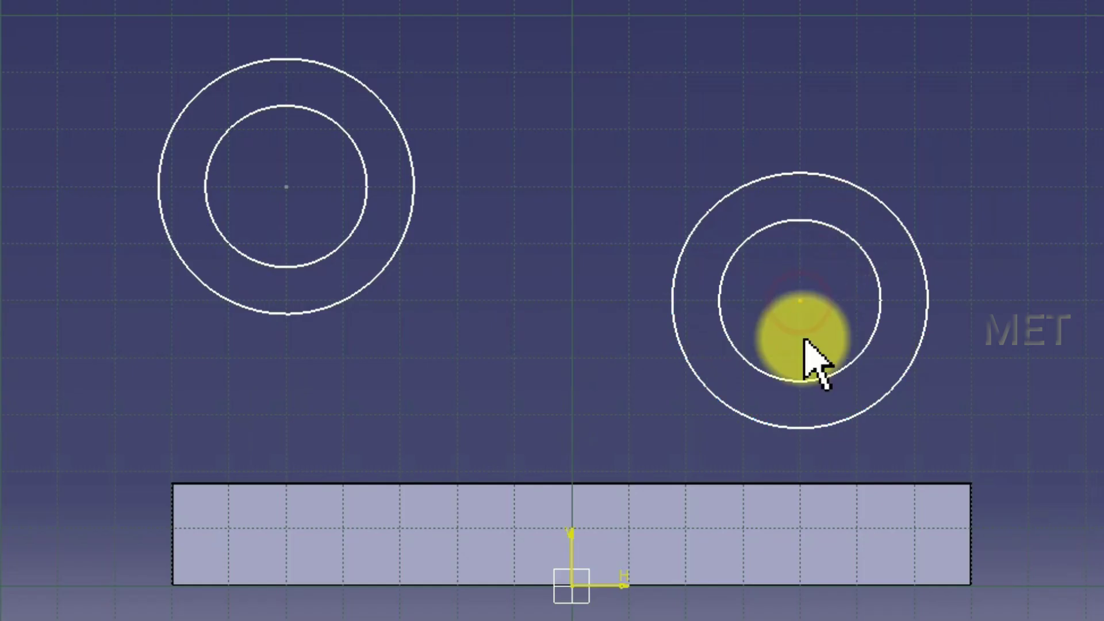
pyautogui.click(792, 484)
pyautogui.click(1022, 368)
pyautogui.click(972, 537)
pyautogui.click(801, 300)
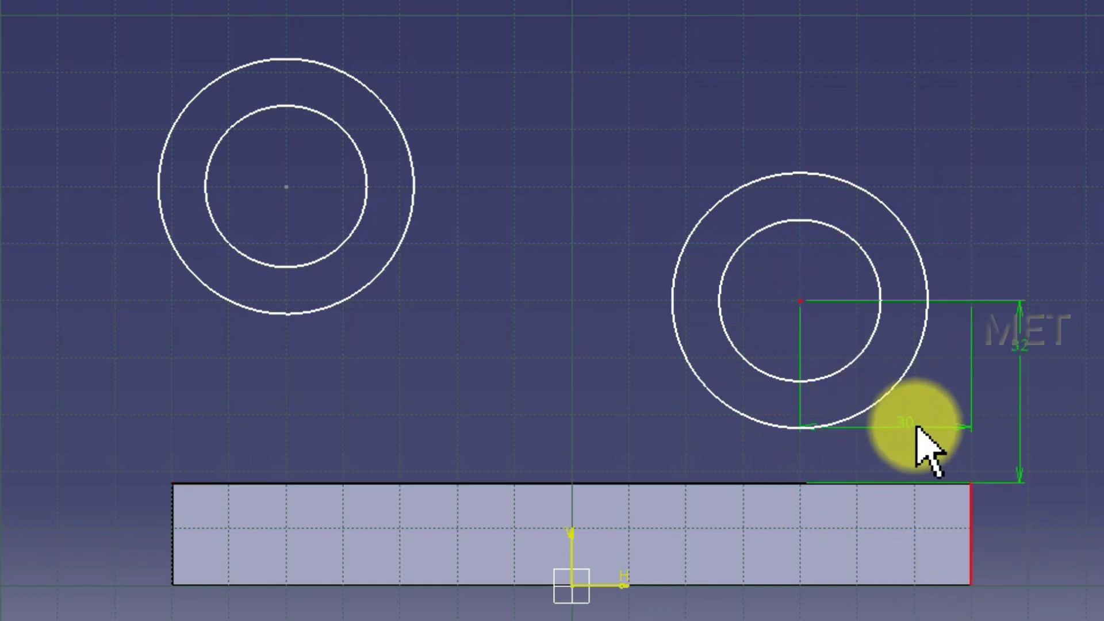
pyautogui.click(938, 422)
pyautogui.click(915, 236)
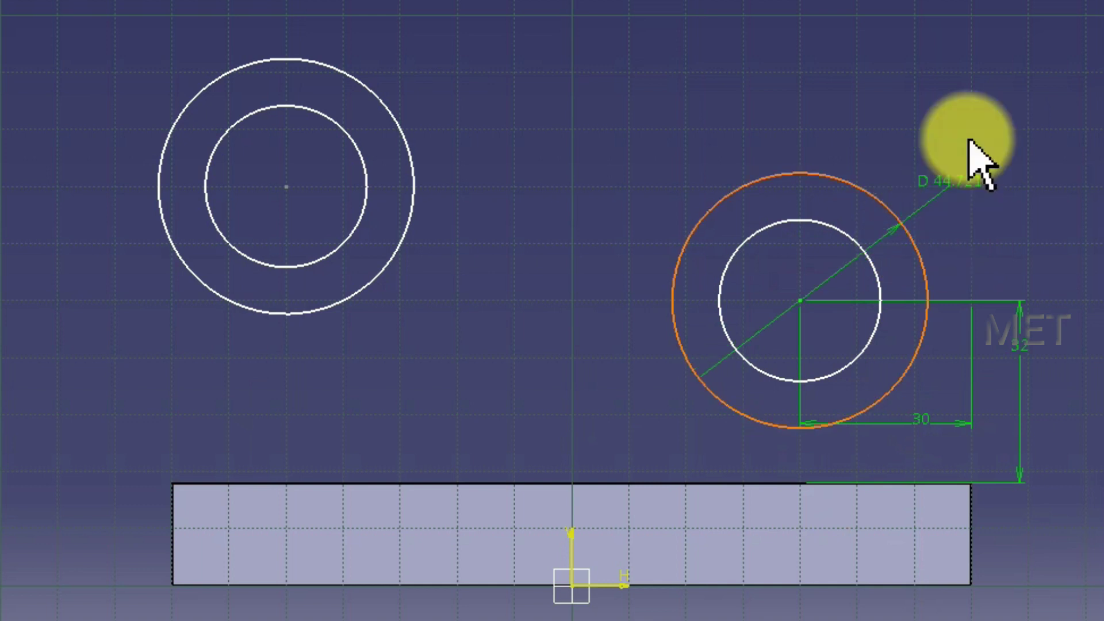
pyautogui.click(975, 112)
pyautogui.click(870, 271)
pyautogui.click(1011, 214)
# Dimension the left circle pair: centre 52 above the base, 20 from the left edge, and both diameters.
pyautogui.click(286, 186)
pyautogui.click(291, 483)
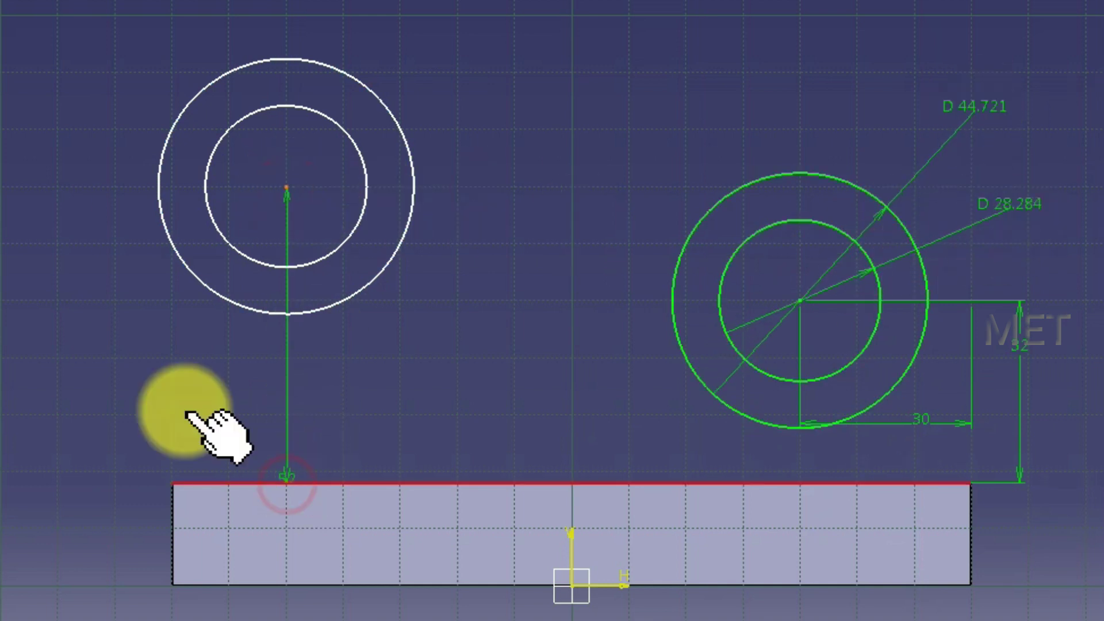
pyautogui.click(89, 330)
pyautogui.click(173, 520)
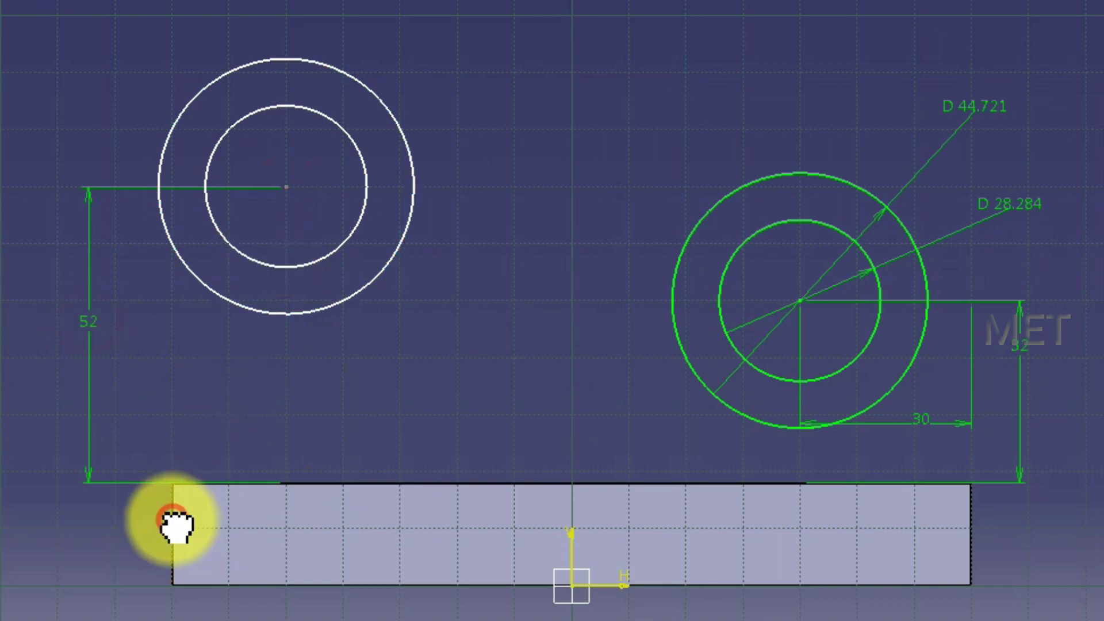
pyautogui.click(286, 190)
pyautogui.click(229, 378)
pyautogui.click(366, 193)
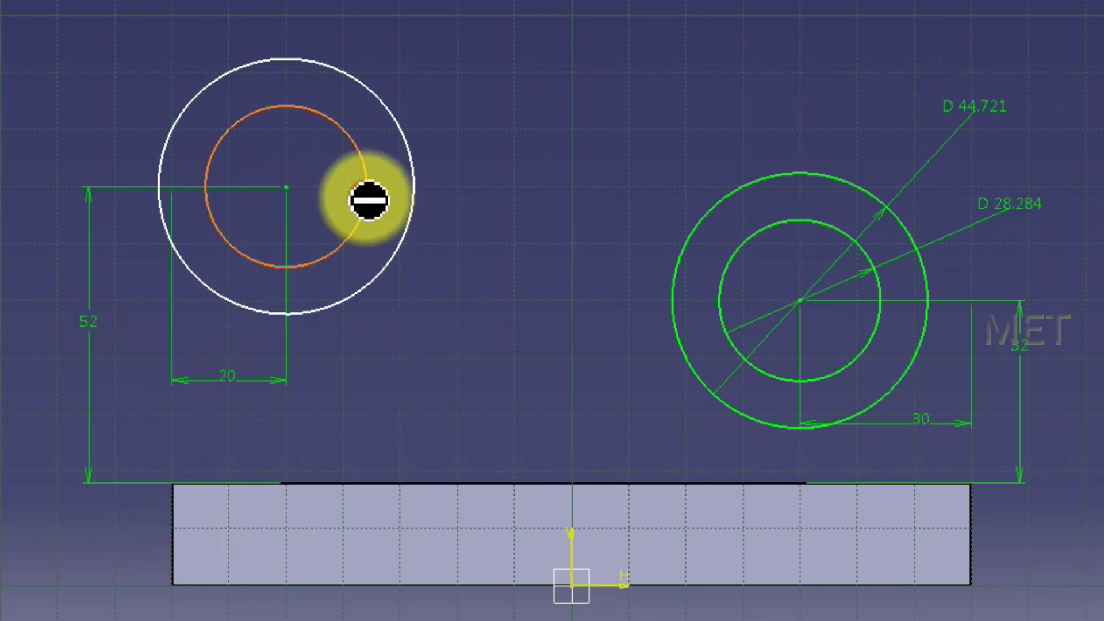
pyautogui.click(488, 116)
pyautogui.click(411, 203)
pyautogui.click(521, 196)
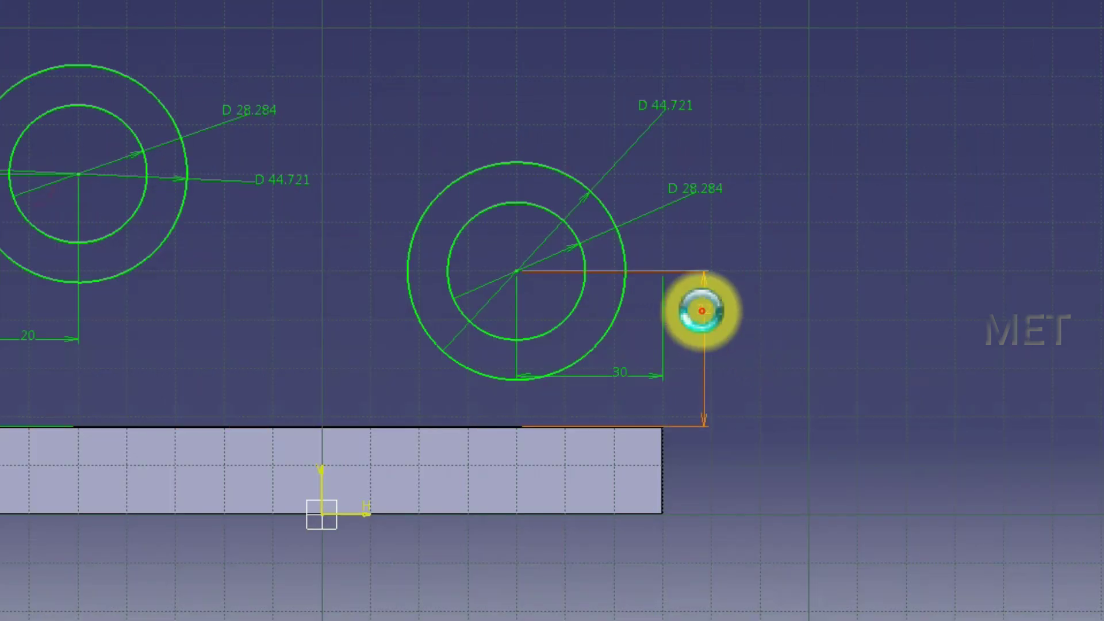
# Set the right circle pair to height 38, horizontal 20, and diameters 18 and 40.
pyautogui.doubleClick(703, 313)
pyautogui.write('38')
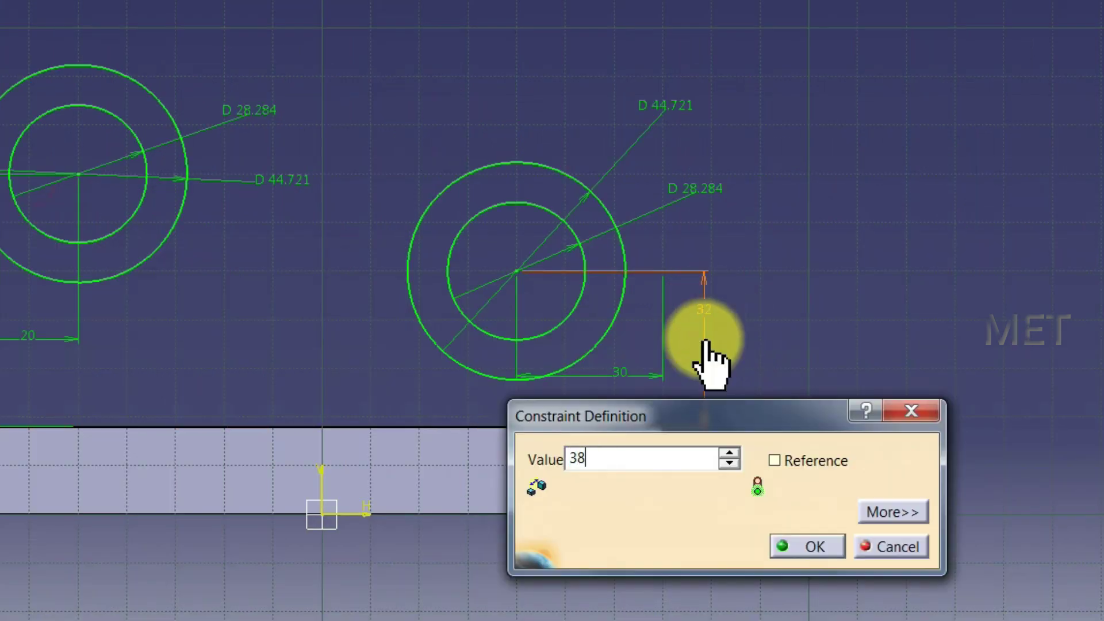
pyautogui.click(833, 551)
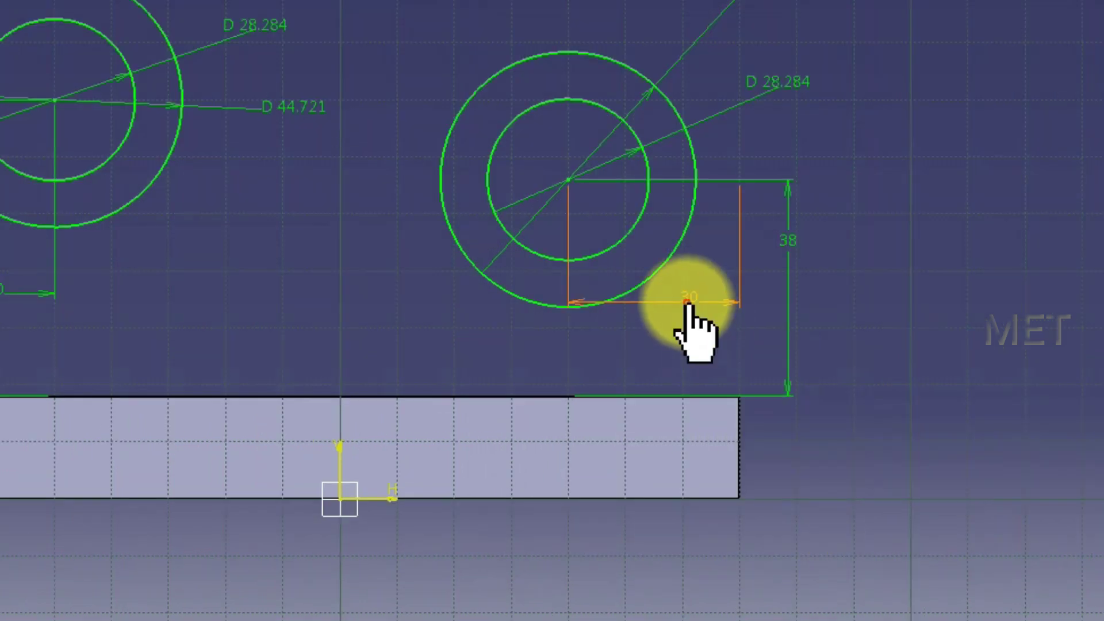
pyautogui.doubleClick(687, 301)
pyautogui.write('20')
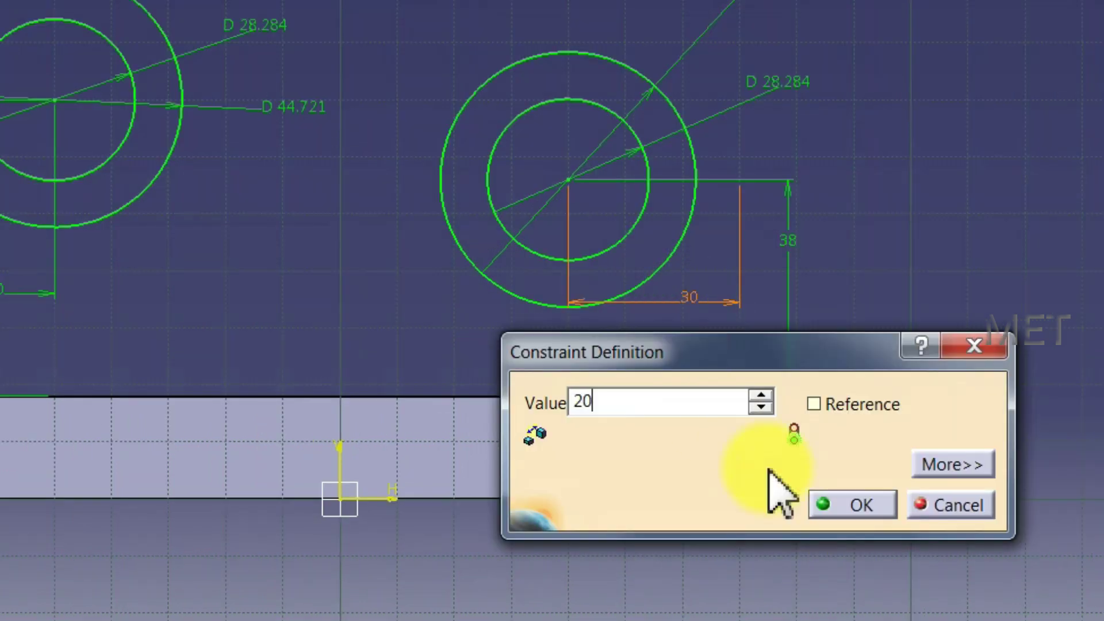
pyautogui.click(873, 505)
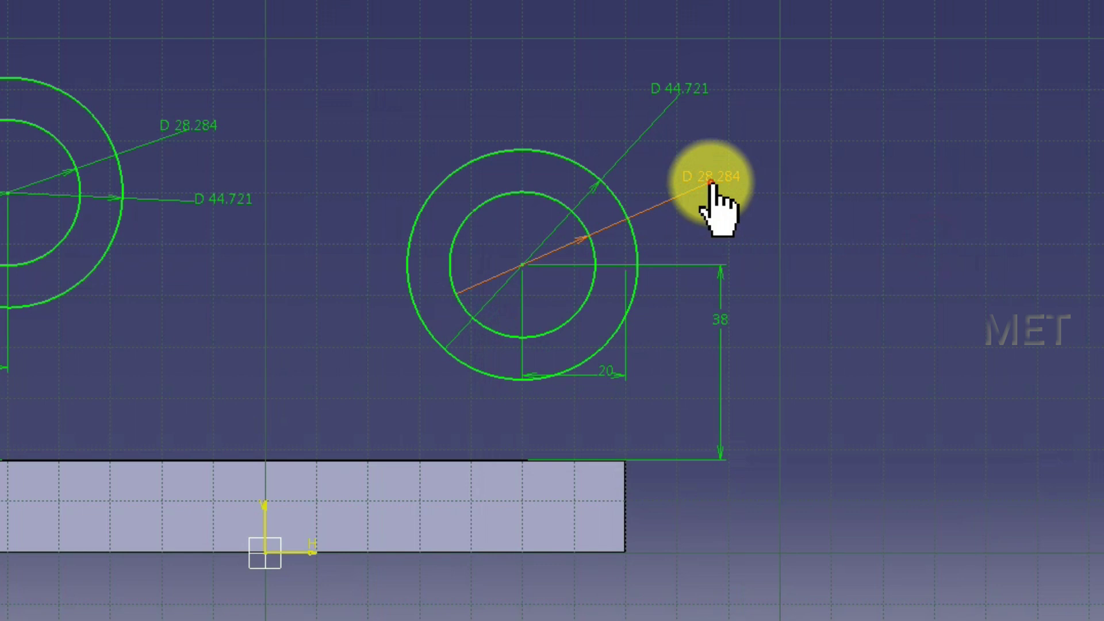
pyautogui.doubleClick(712, 183)
pyautogui.write('18')
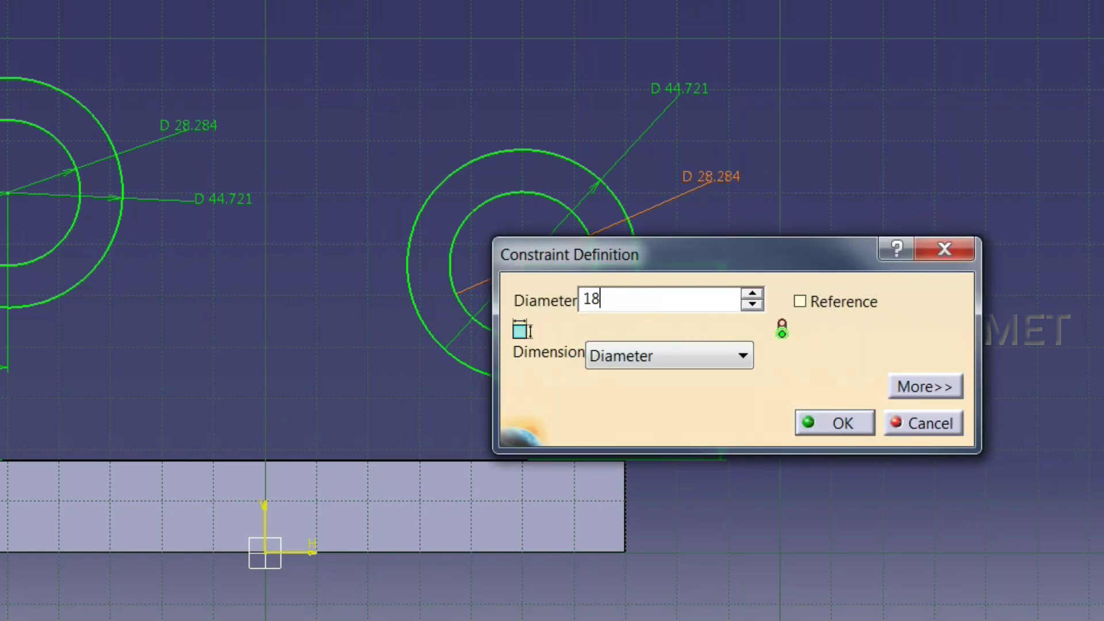
pyautogui.click(831, 423)
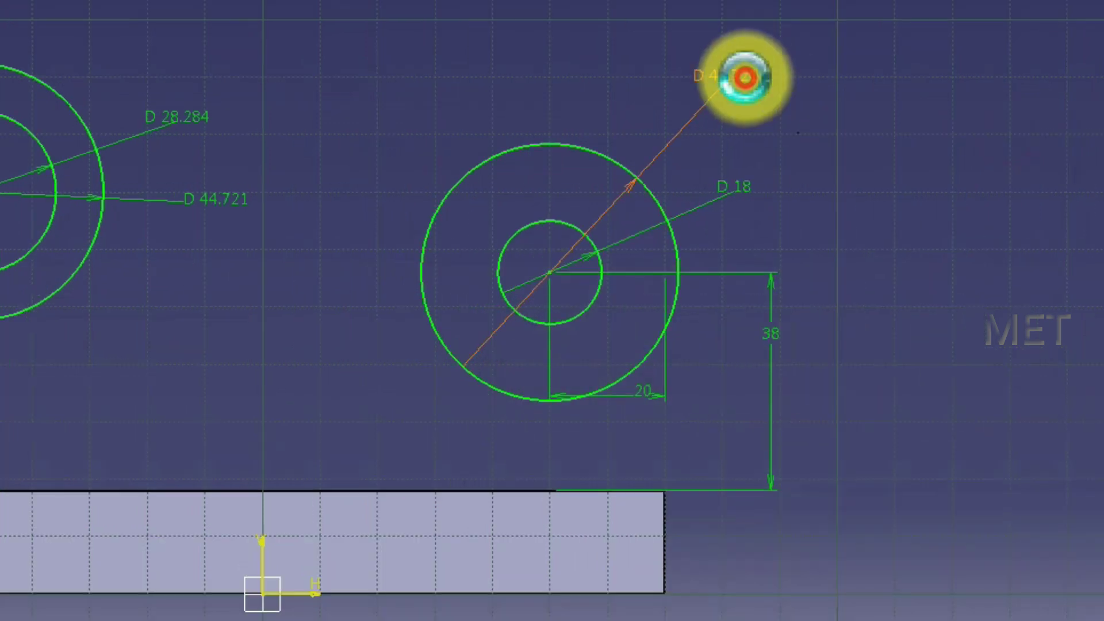
pyautogui.doubleClick(745, 77)
pyautogui.write('40')
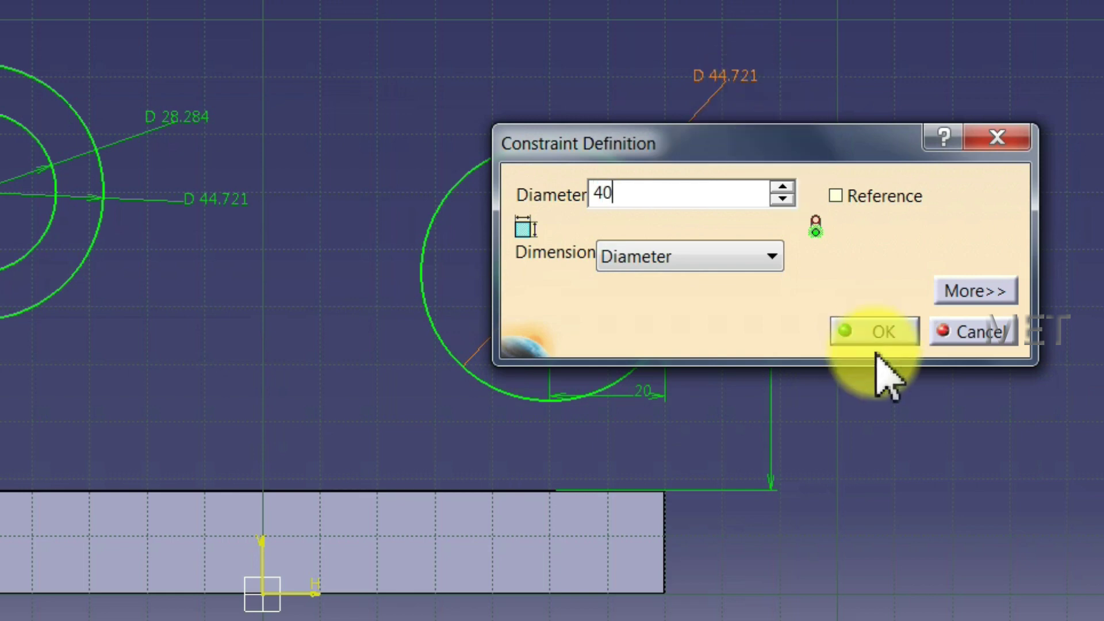
pyautogui.click(876, 338)
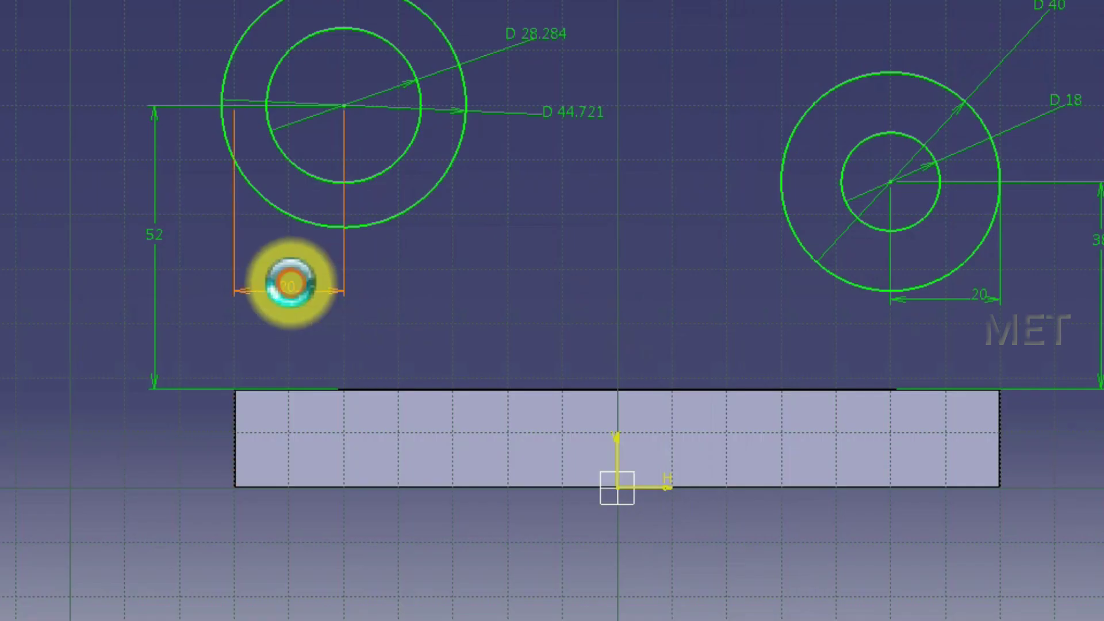
# Set the left circle pair to horizontal 50, height 100, and diameters 55 and 30.
pyautogui.doubleClick(290, 284)
pyautogui.write('50')
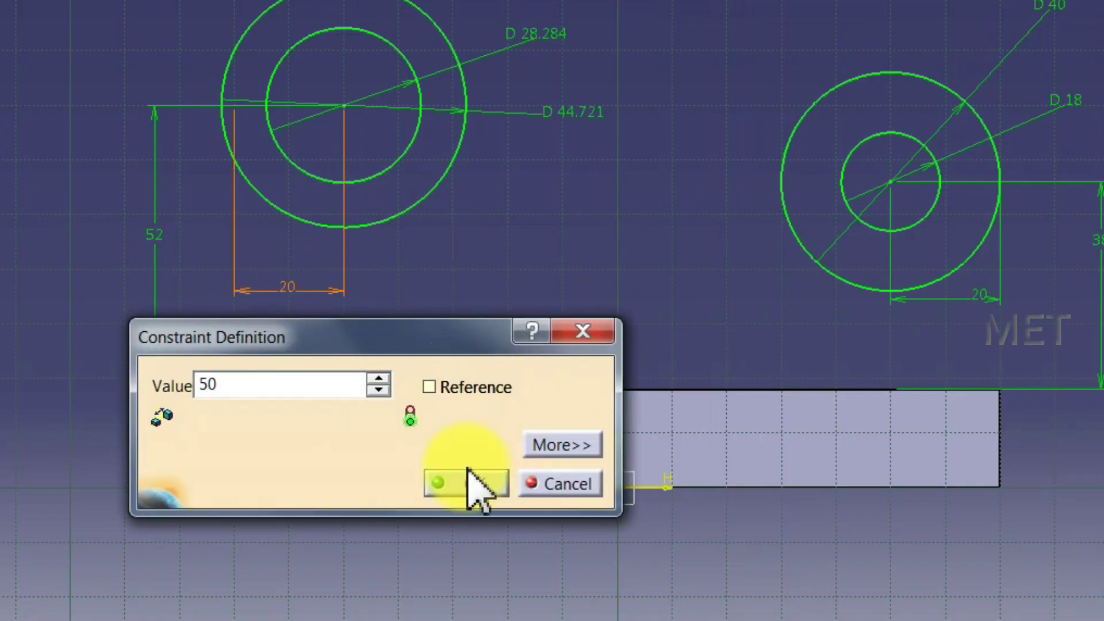
pyautogui.click(469, 482)
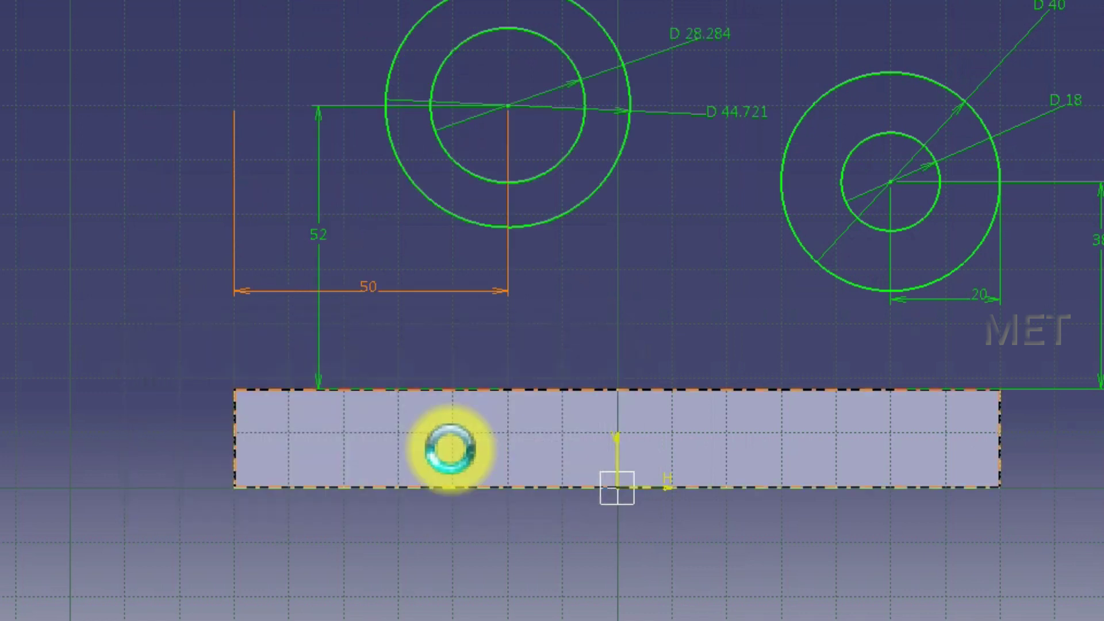
pyautogui.doubleClick(245, 323)
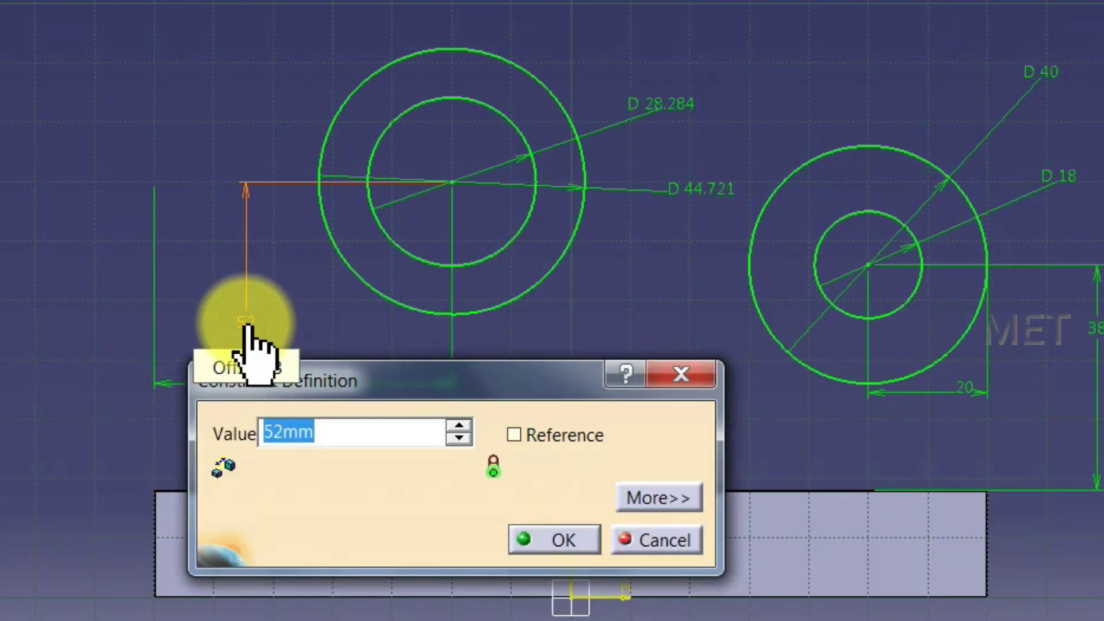
pyautogui.write('100')
pyautogui.click(578, 539)
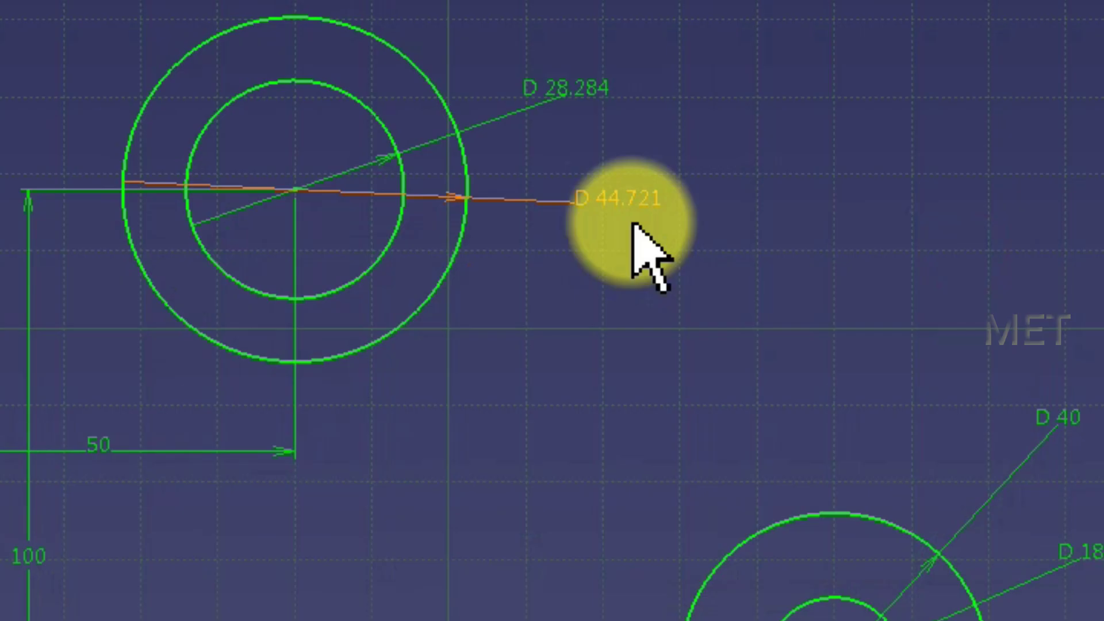
pyautogui.doubleClick(628, 196)
pyautogui.write('55')
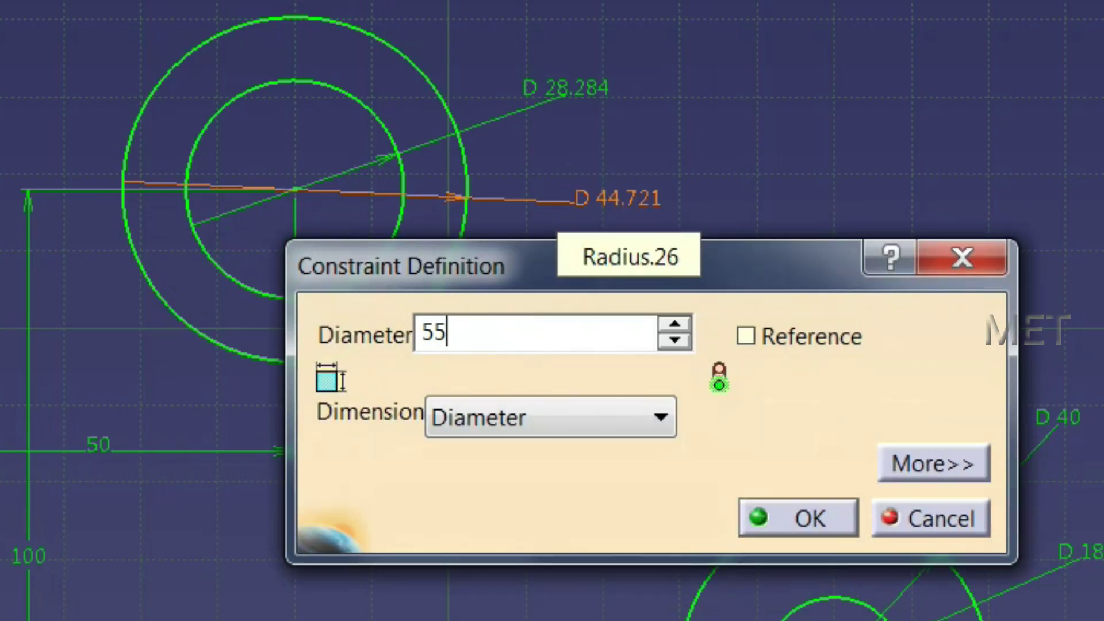
pyautogui.click(786, 519)
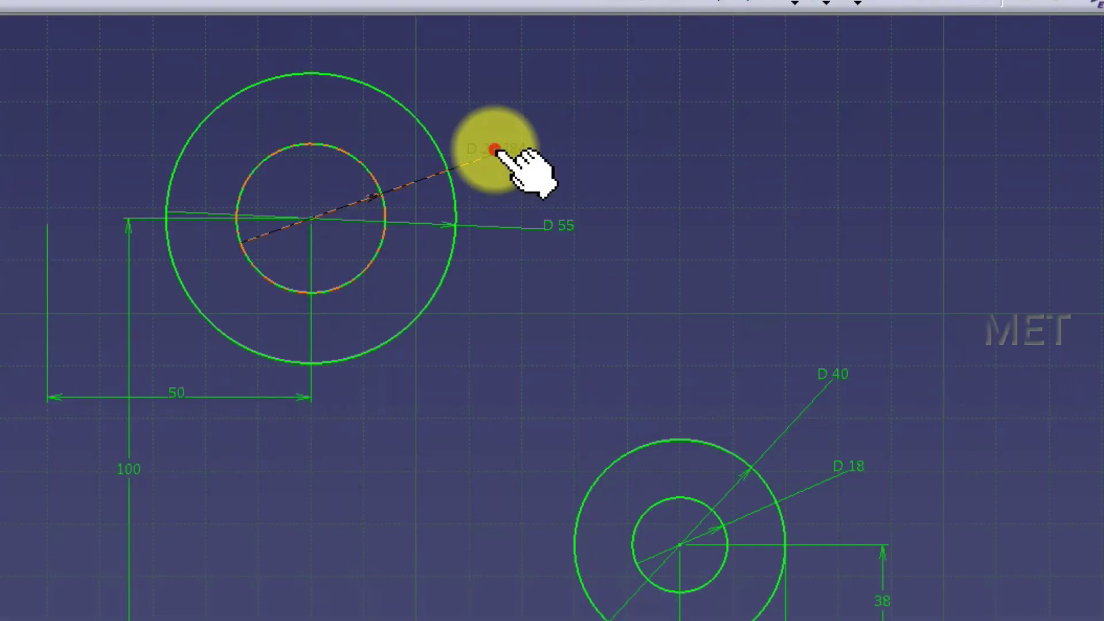
pyautogui.doubleClick(506, 156)
pyautogui.write('0mm')
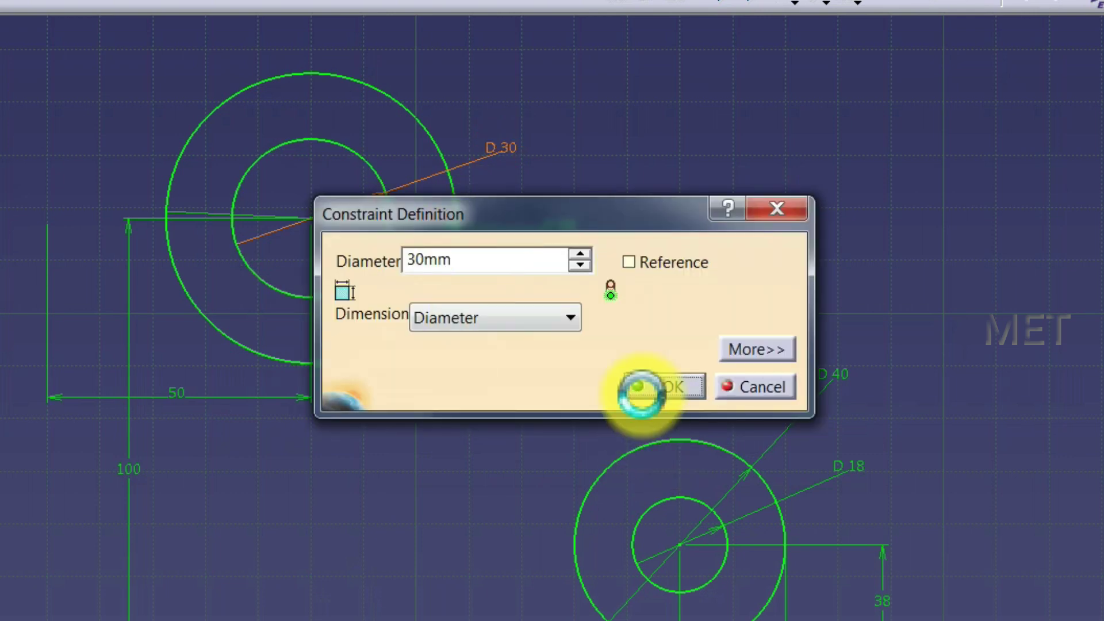
pyautogui.click(641, 390)
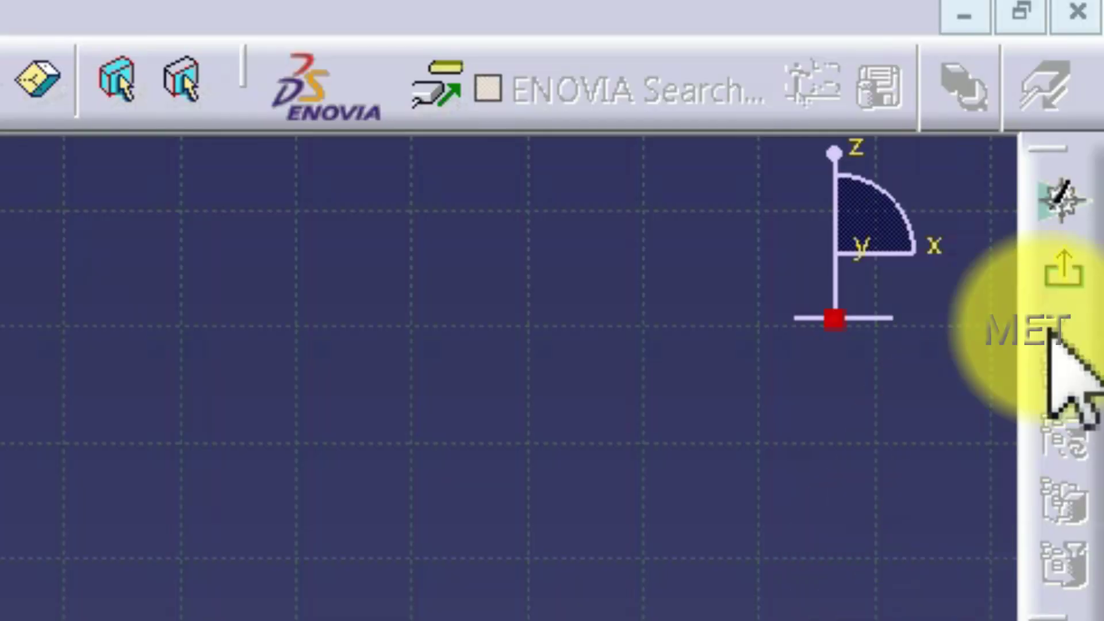
# Exit the sketcher and Multi-Pad domains 1 and 4 of the ring profiles by 24 mm.
pyautogui.click(1094, 93)
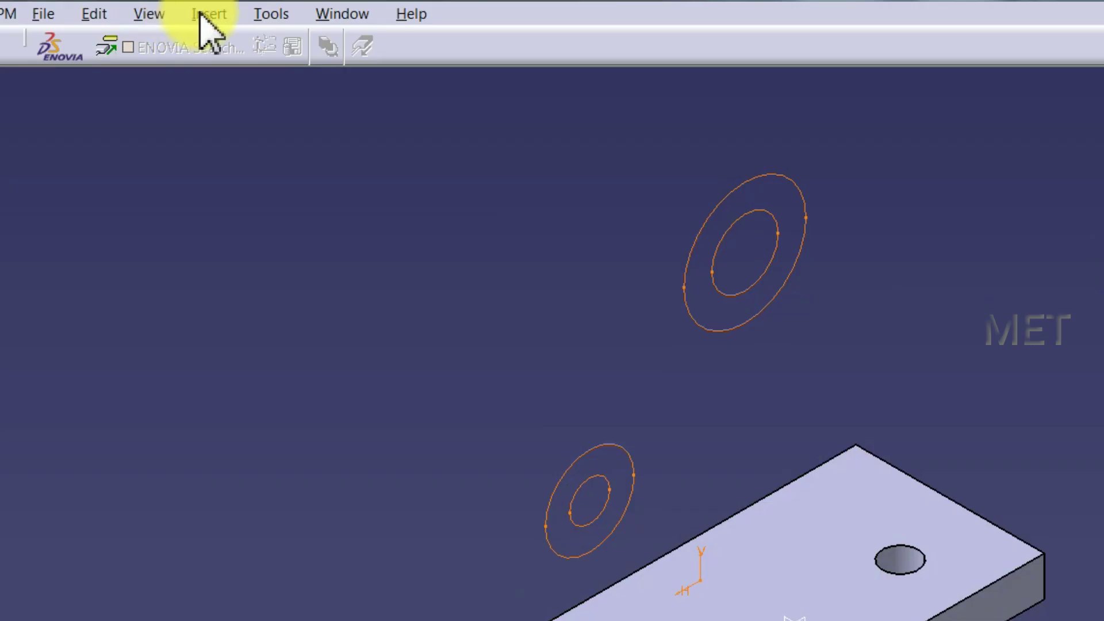
pyautogui.click(227, 24)
pyautogui.moveTo(283, 298)
pyautogui.click(506, 577)
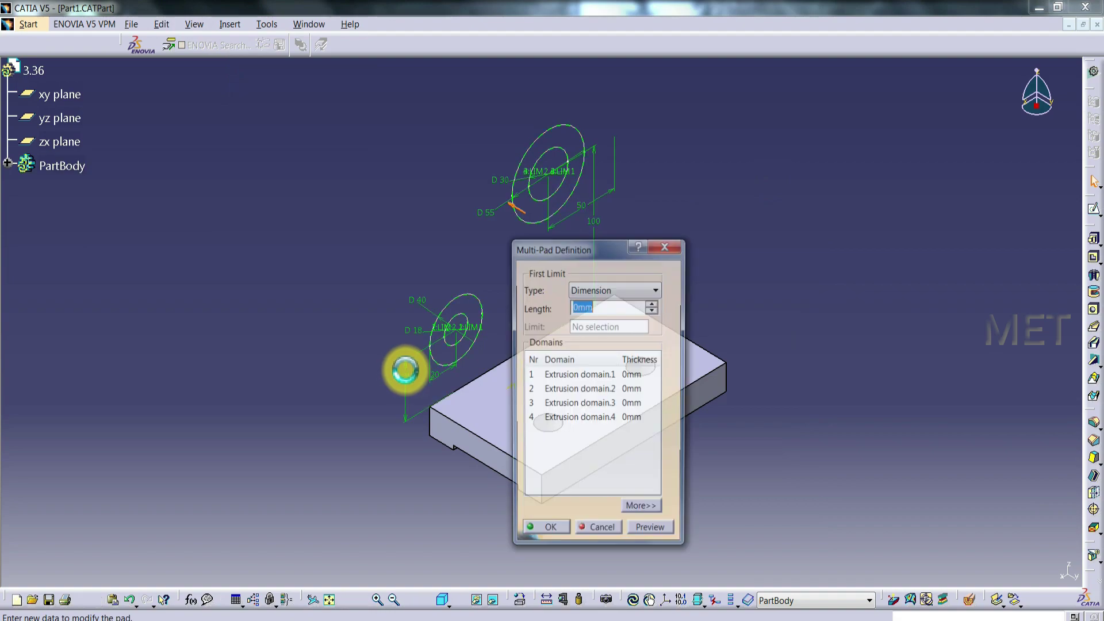
pyautogui.click(566, 375)
pyautogui.write('24')
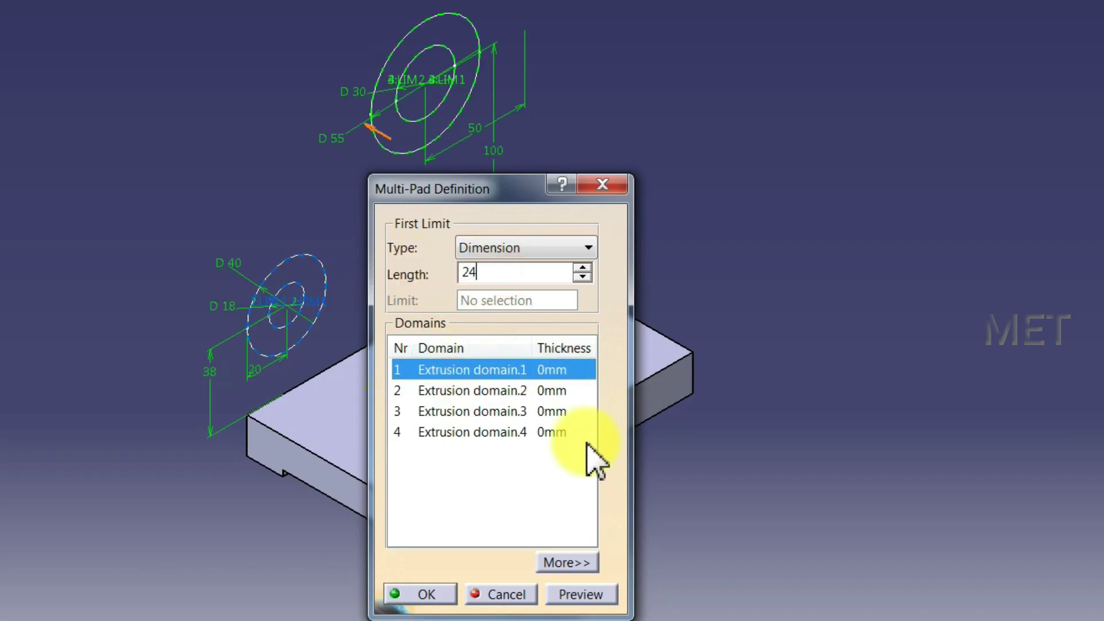
pyautogui.click(572, 564)
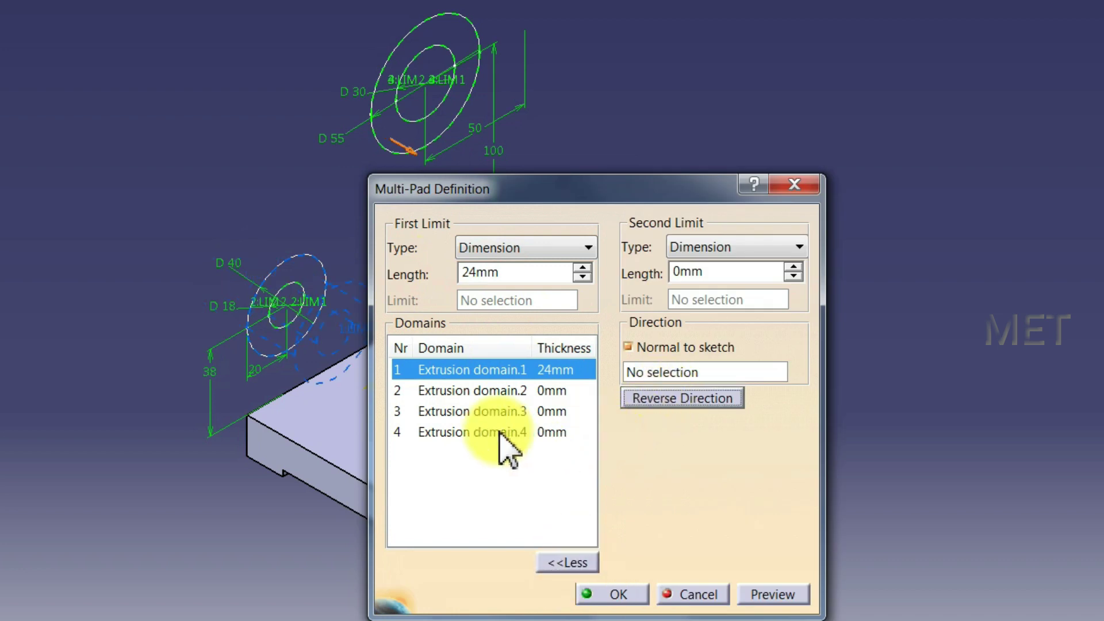
pyautogui.click(477, 436)
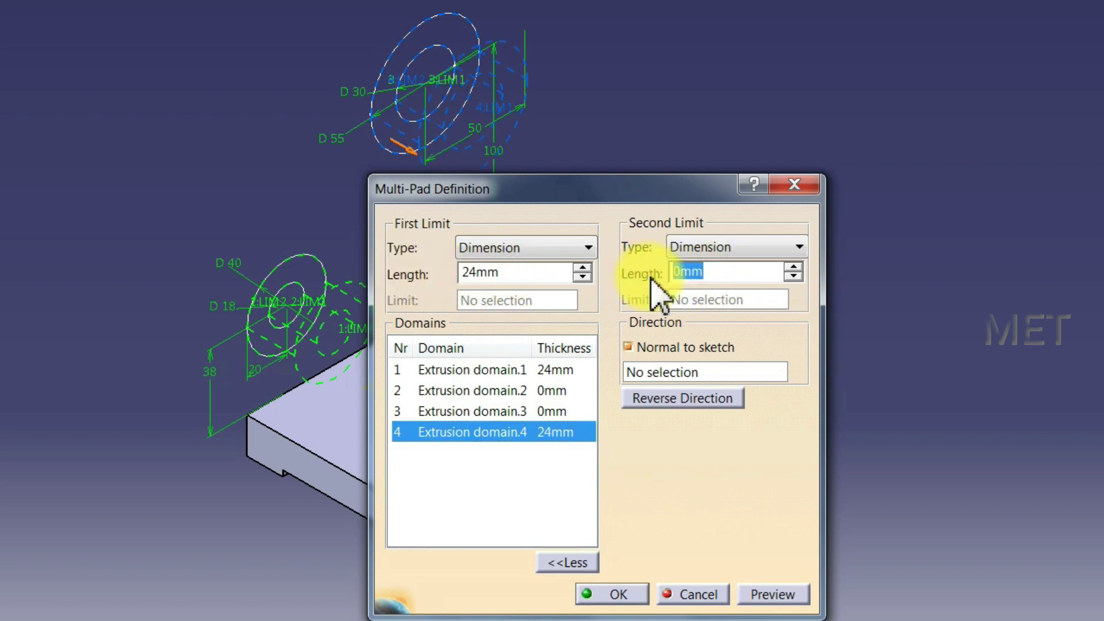
pyautogui.write('12')
pyautogui.click(611, 598)
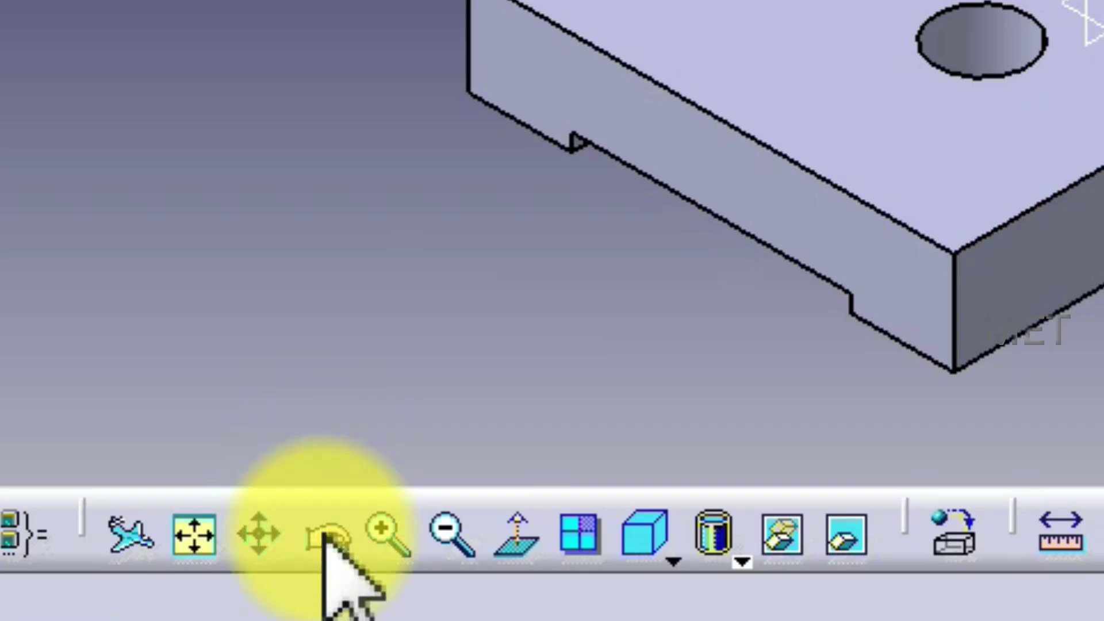
# Rotate the part to reach the base's front side face and sketch on it.
pyautogui.click(362, 602)
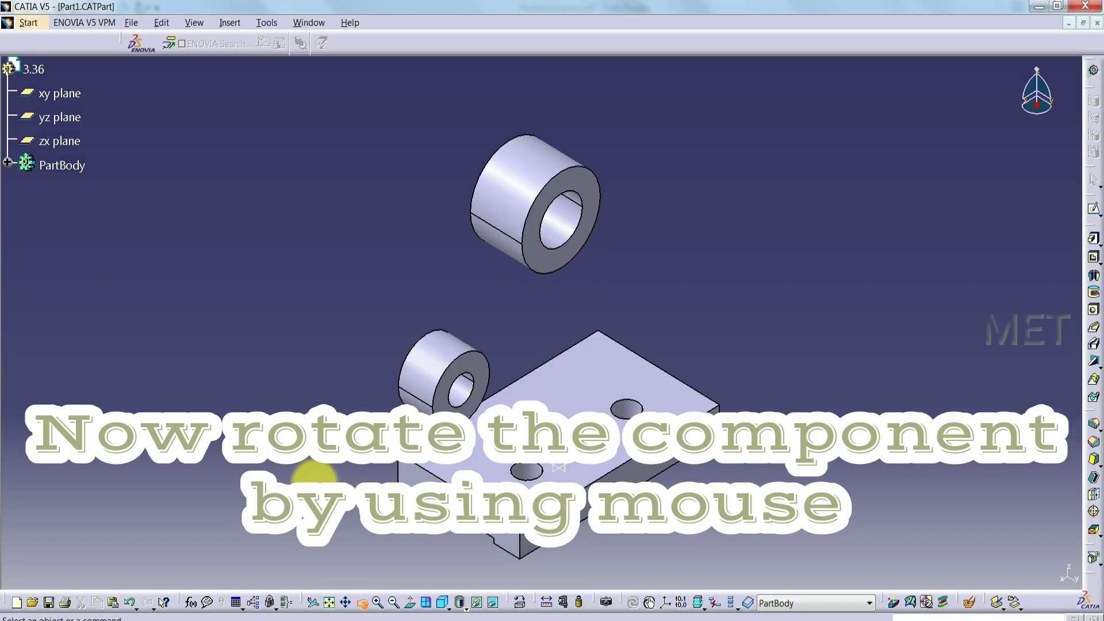
pyautogui.moveTo(314, 476)
pyautogui.mouseDown()
pyautogui.moveTo(715, 508)
pyautogui.moveTo(577, 498)
pyautogui.moveTo(720, 351)
pyautogui.moveTo(712, 382)
pyautogui.moveTo(636, 445)
pyautogui.mouseUp()
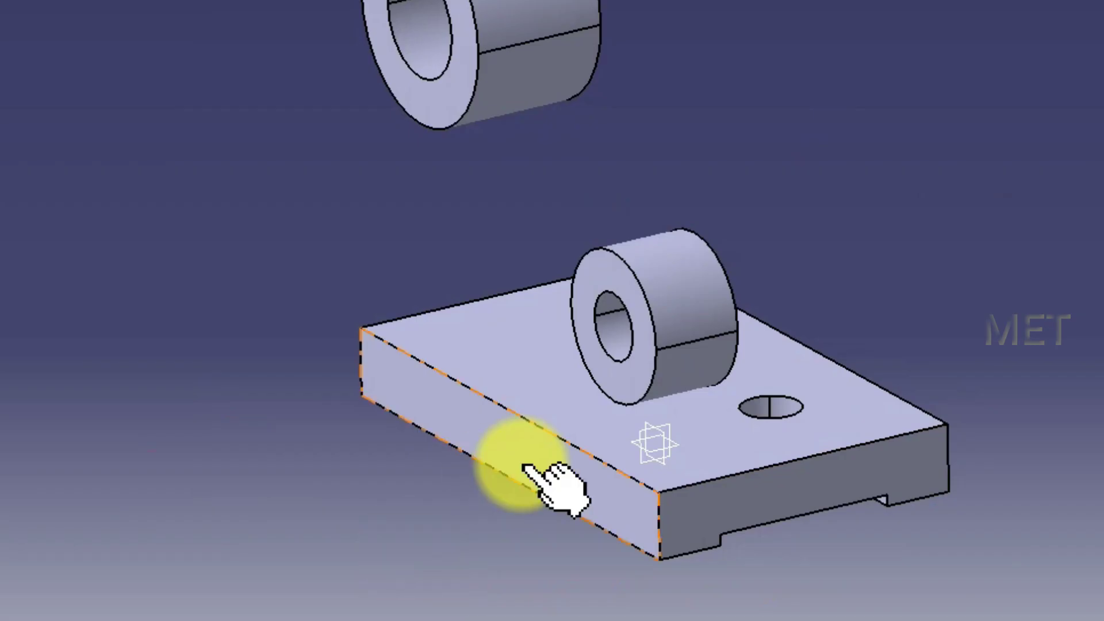
pyautogui.click(550, 460)
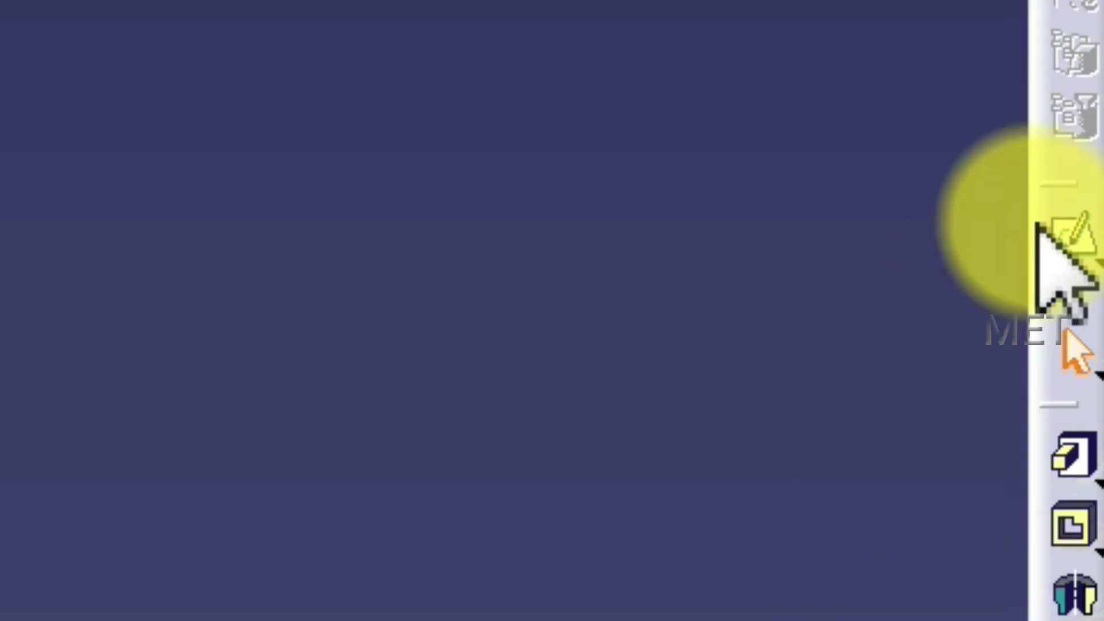
pyautogui.click(1094, 208)
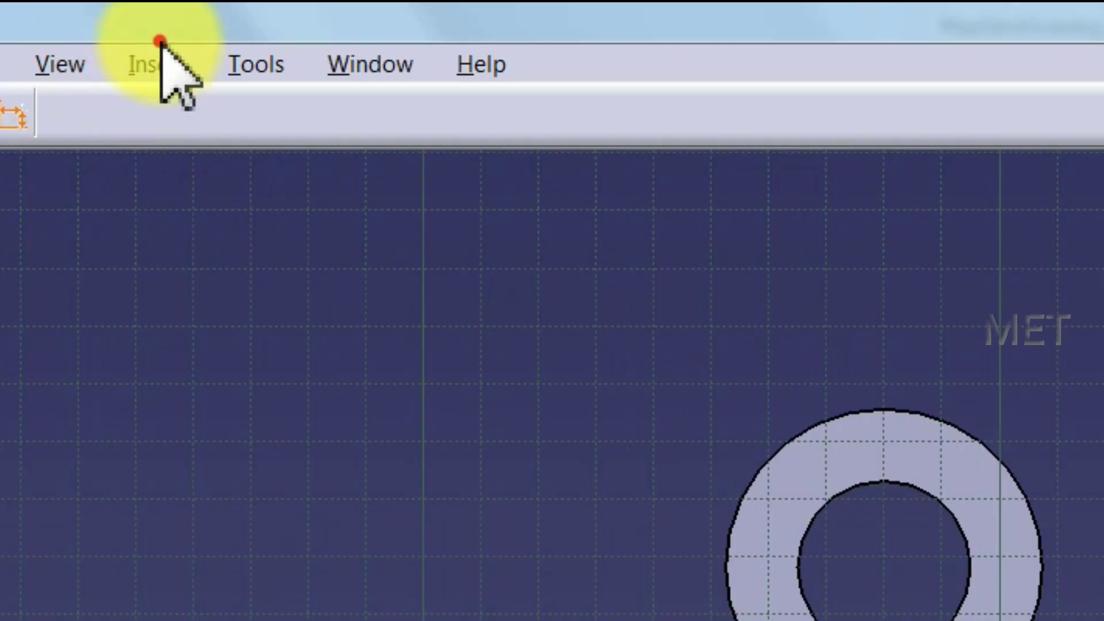
# Project the base's top edge plus the small and large ring outer edges into the sketch.
pyautogui.click(230, 19)
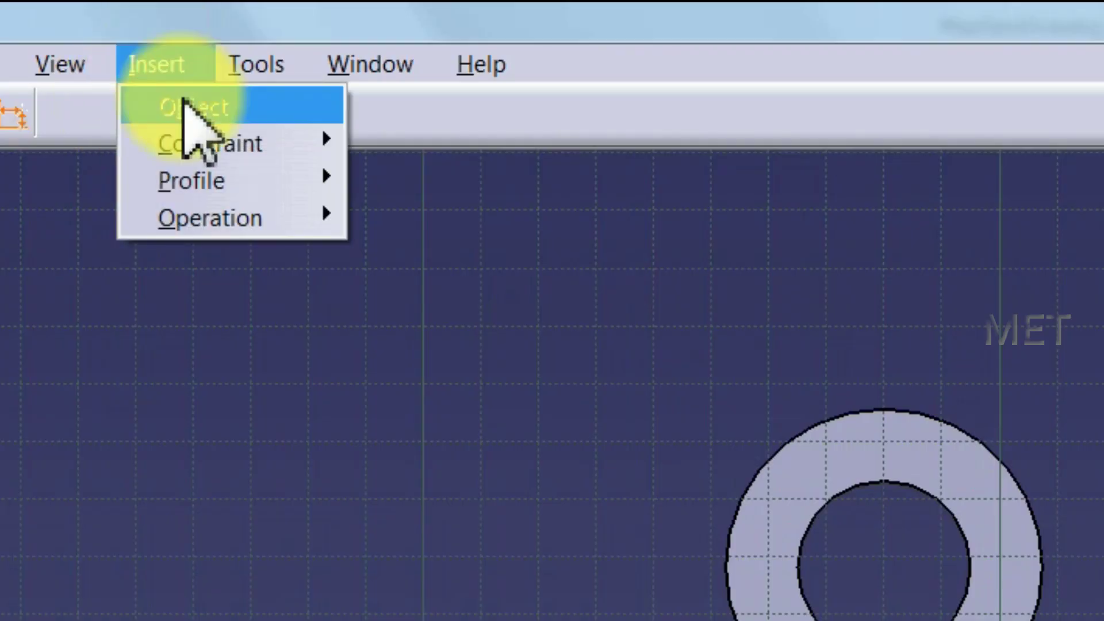
pyautogui.moveTo(451, 367)
pyautogui.click(703, 378)
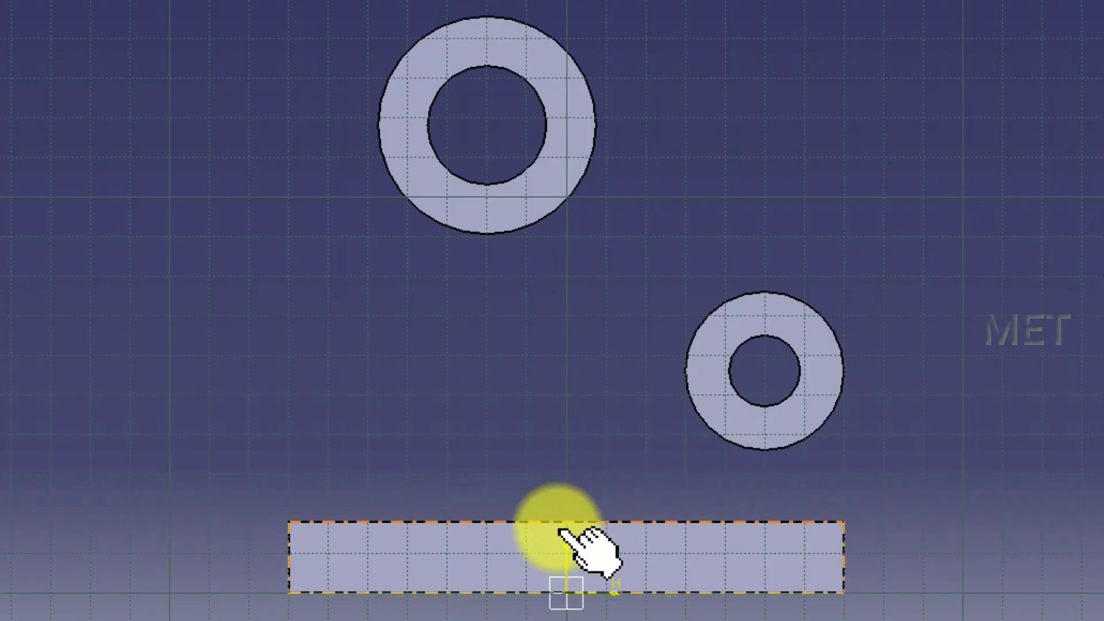
pyautogui.click(559, 520)
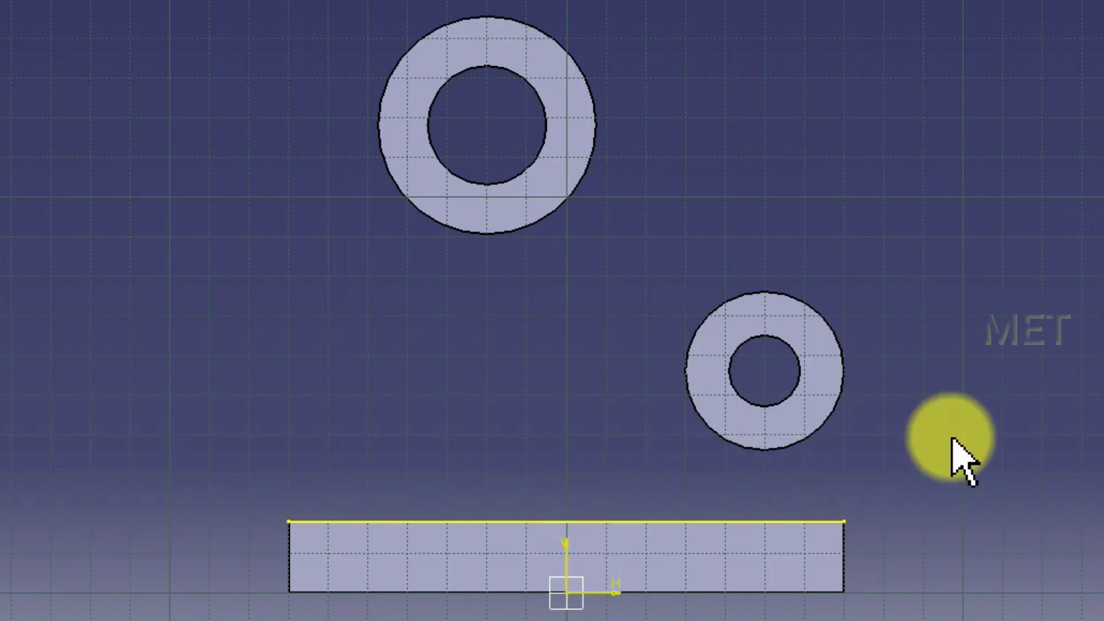
pyautogui.click(848, 366)
pyautogui.click(591, 91)
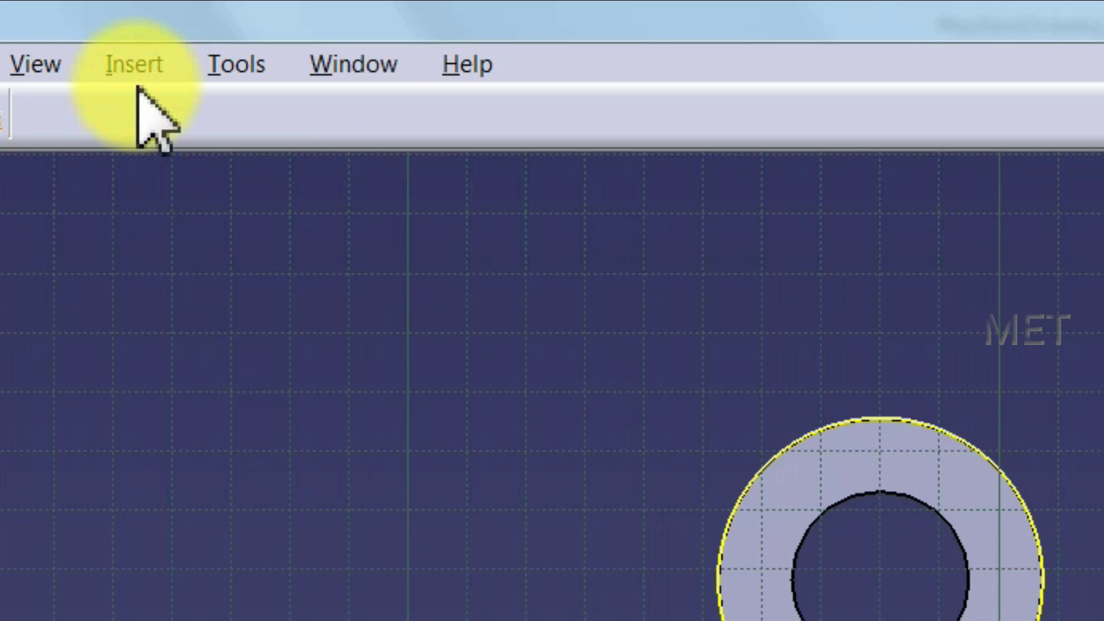
# Draw slanted lines from both base top corners, plus horizontal and vertical lines near the small ring.
pyautogui.click(231, 26)
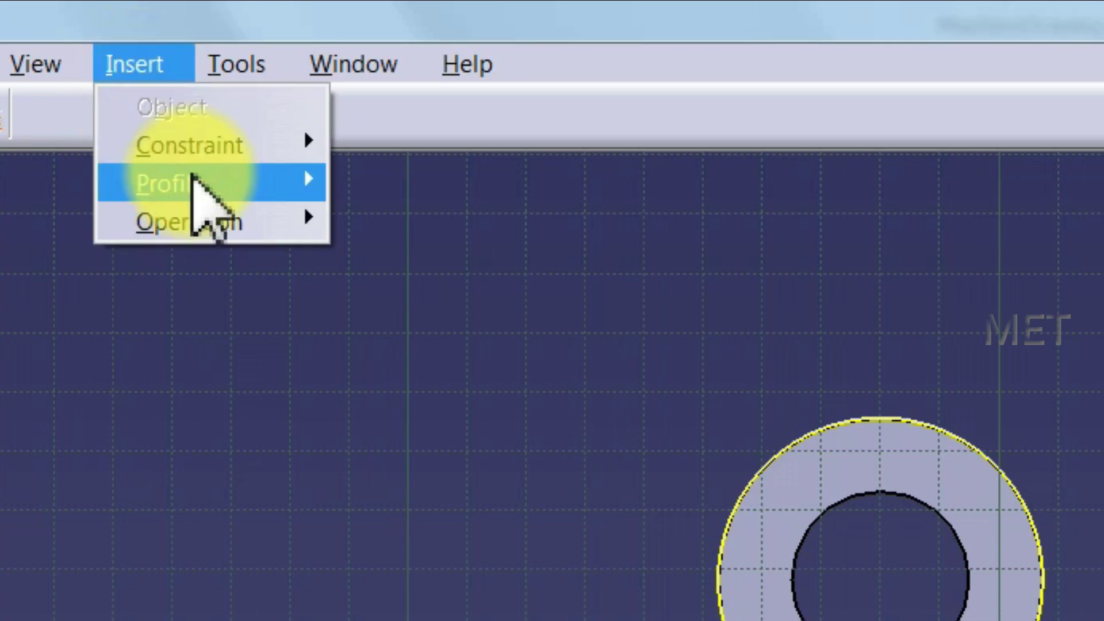
pyautogui.moveTo(388, 374)
pyautogui.click(670, 362)
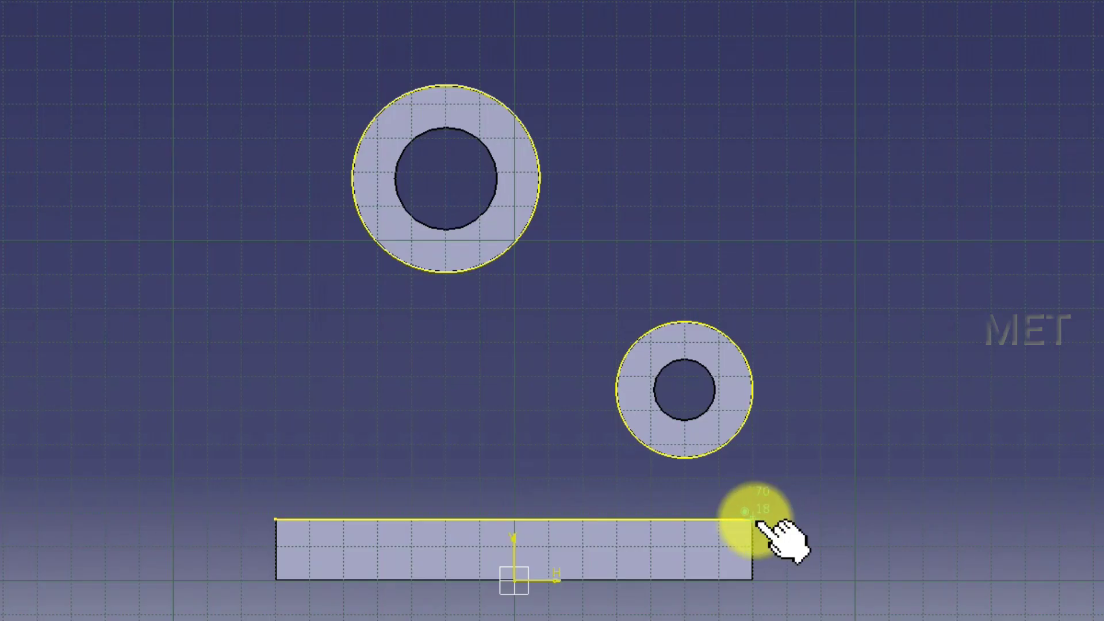
pyautogui.click(754, 521)
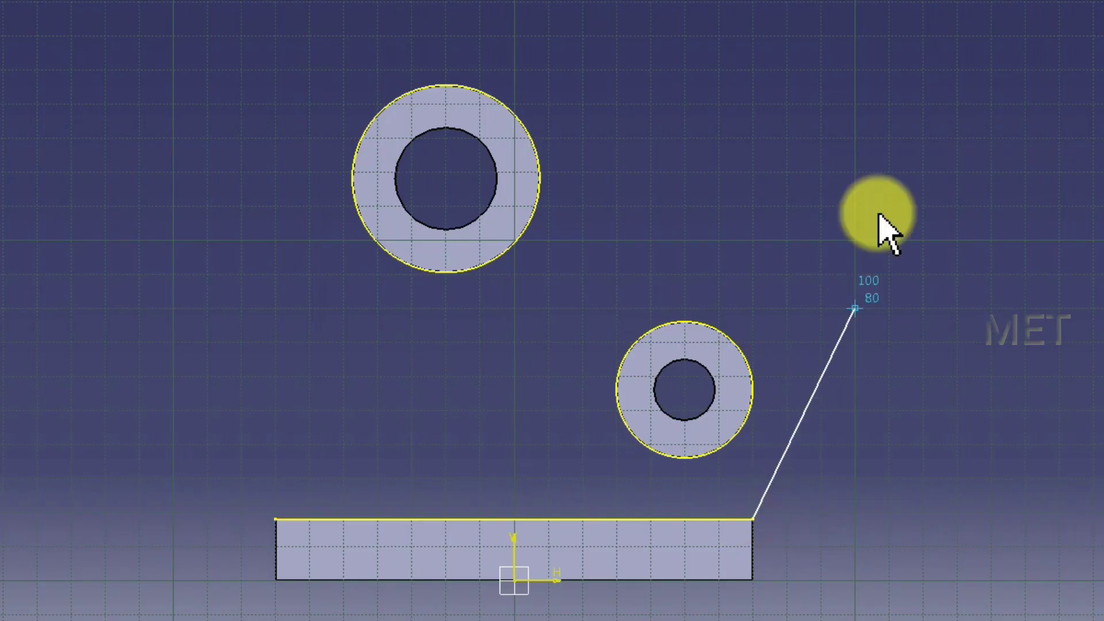
pyautogui.click(888, 205)
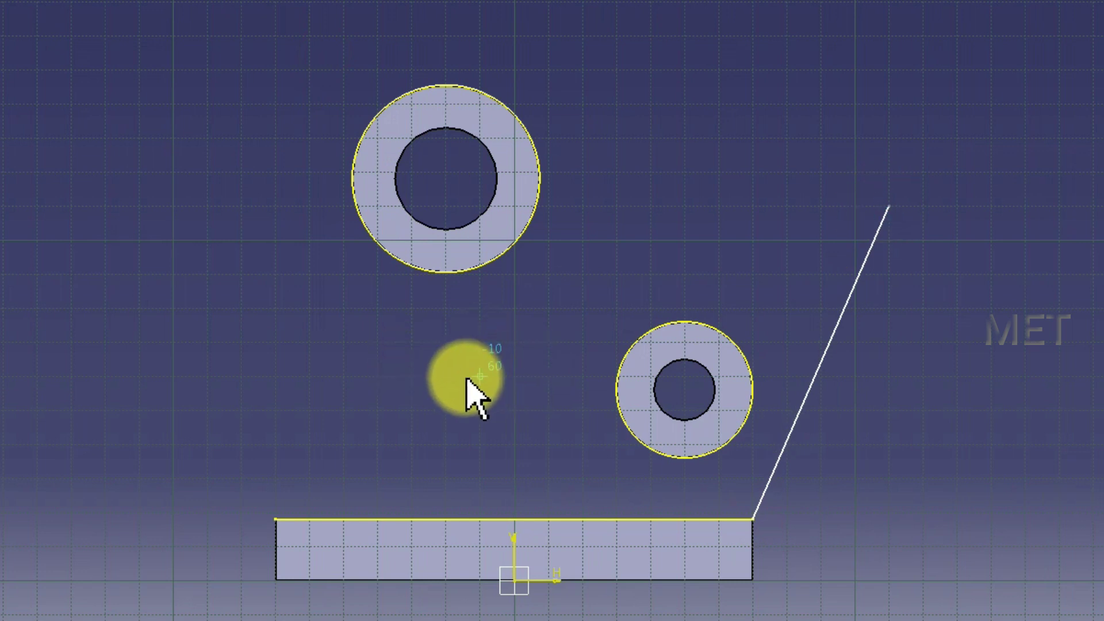
pyautogui.click(479, 376)
pyautogui.click(788, 376)
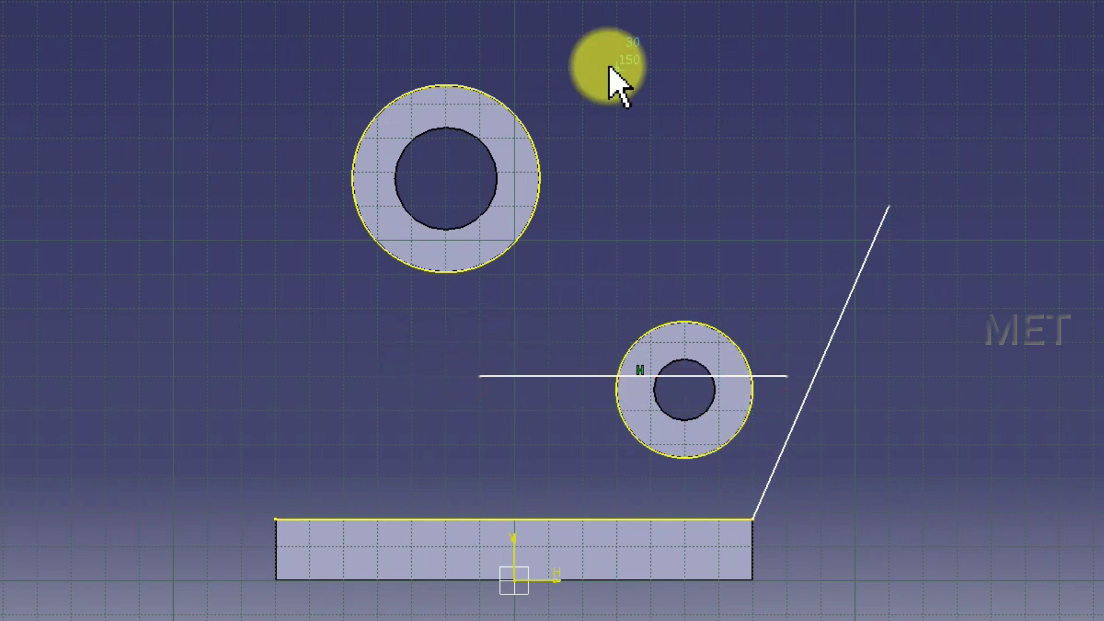
pyautogui.click(583, 69)
pyautogui.click(583, 444)
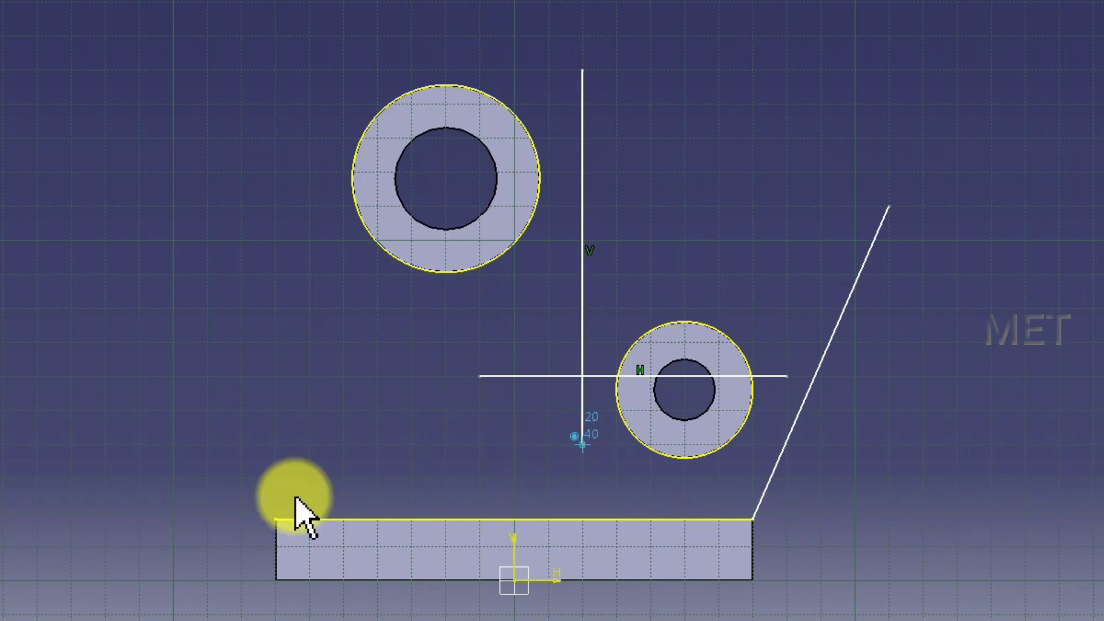
pyautogui.click(275, 520)
pyautogui.click(210, 68)
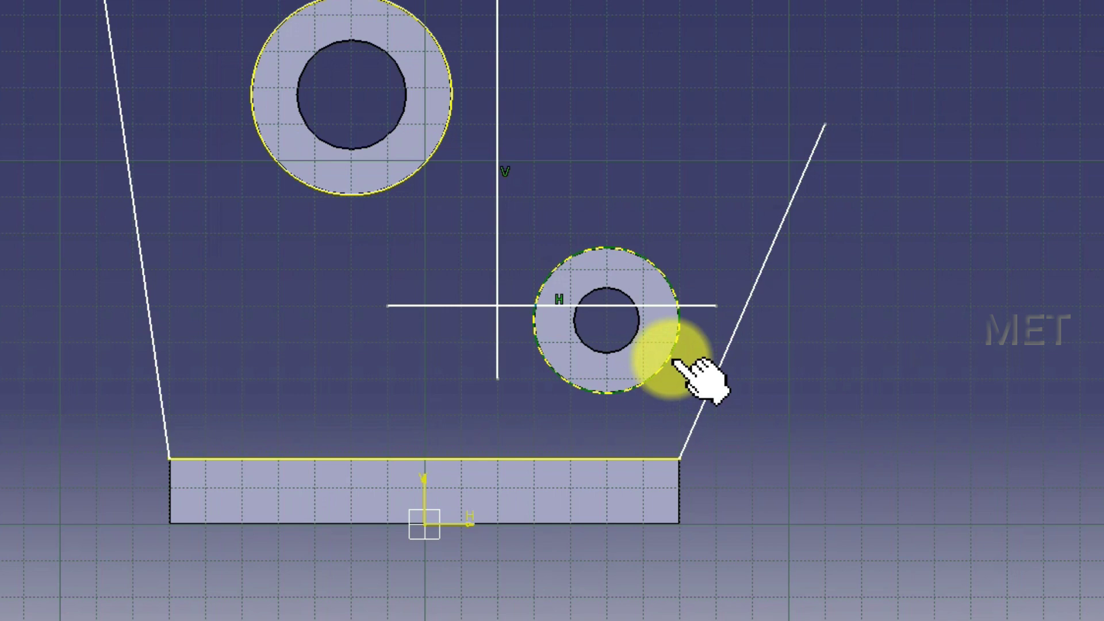
# Make two lines tangent to the small ring's outer circle using Tangency constraints.
pyautogui.click(673, 360)
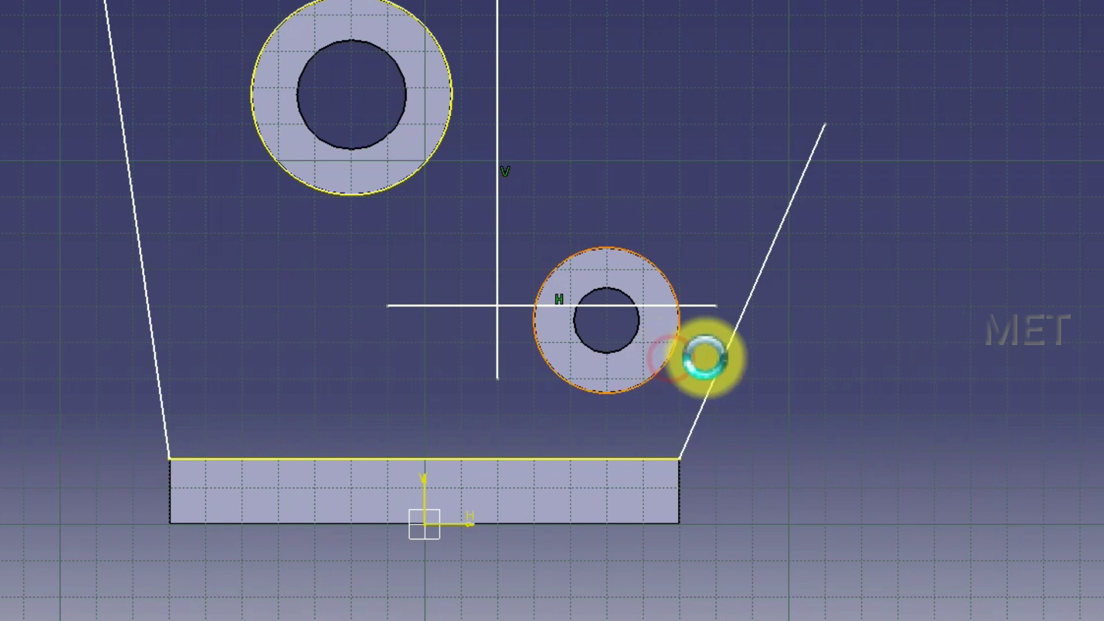
pyautogui.click(1064, 374)
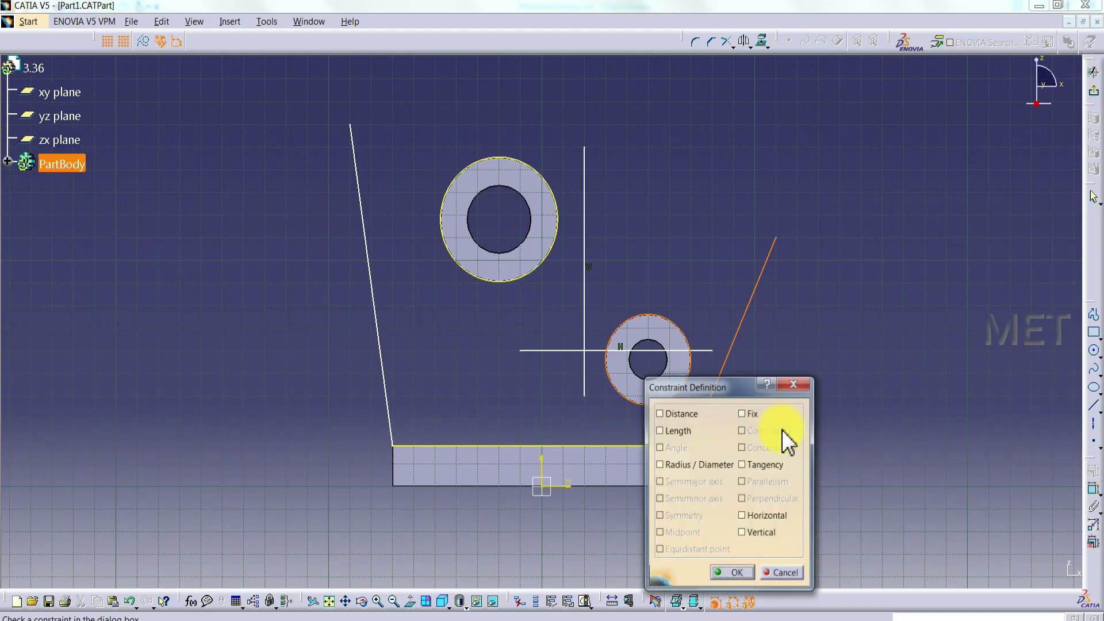
pyautogui.click(788, 315)
pyautogui.click(747, 525)
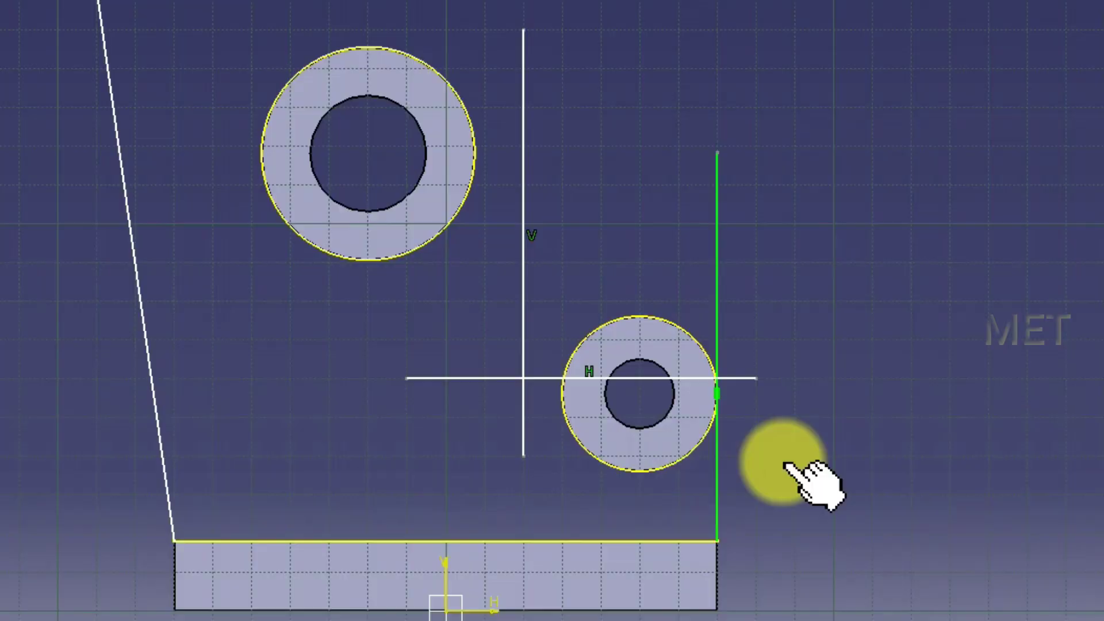
pyautogui.click(656, 322)
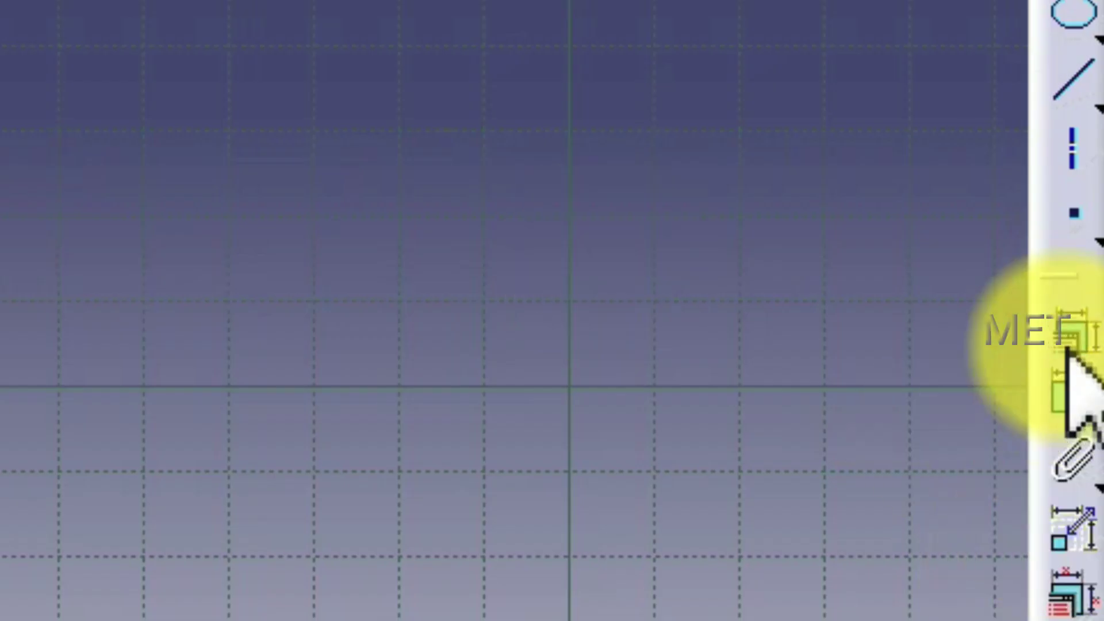
pyautogui.click(1093, 473)
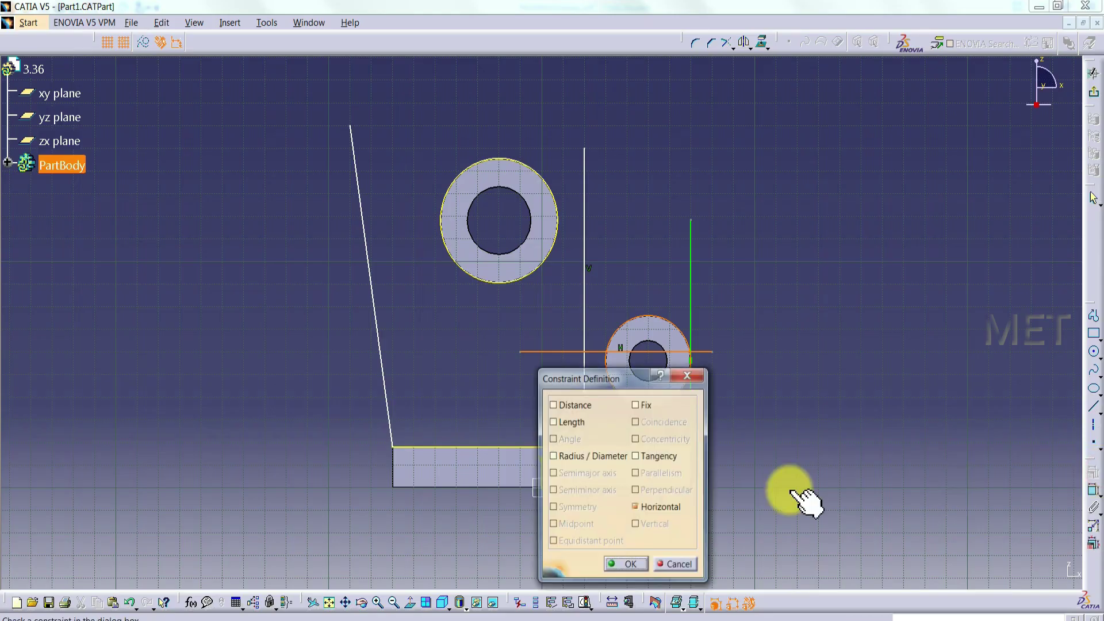
pyautogui.click(635, 456)
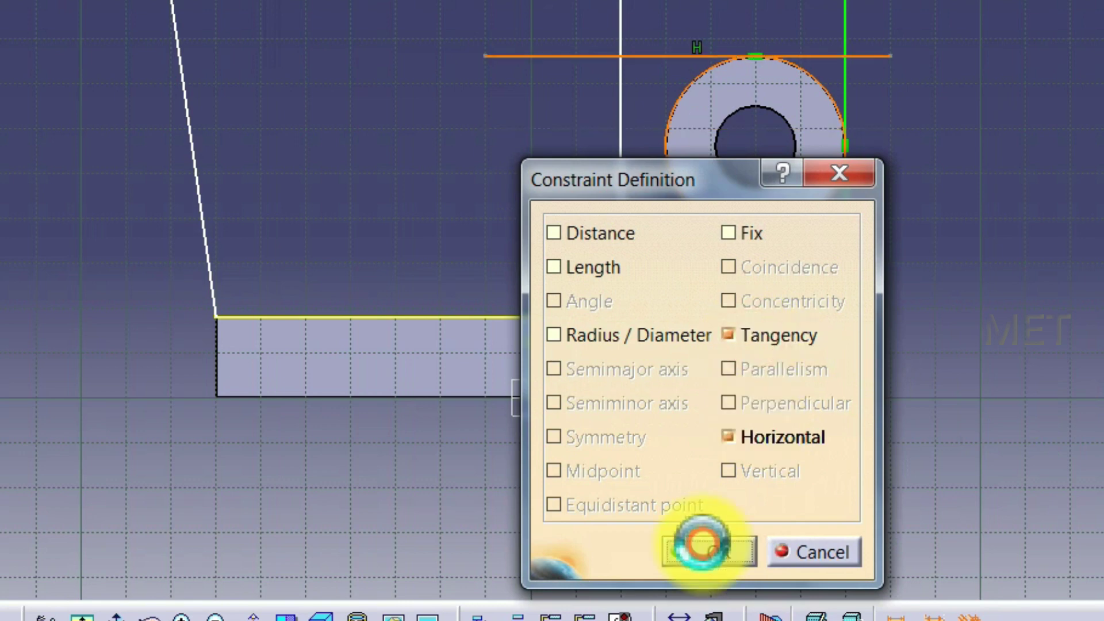
pyautogui.click(702, 546)
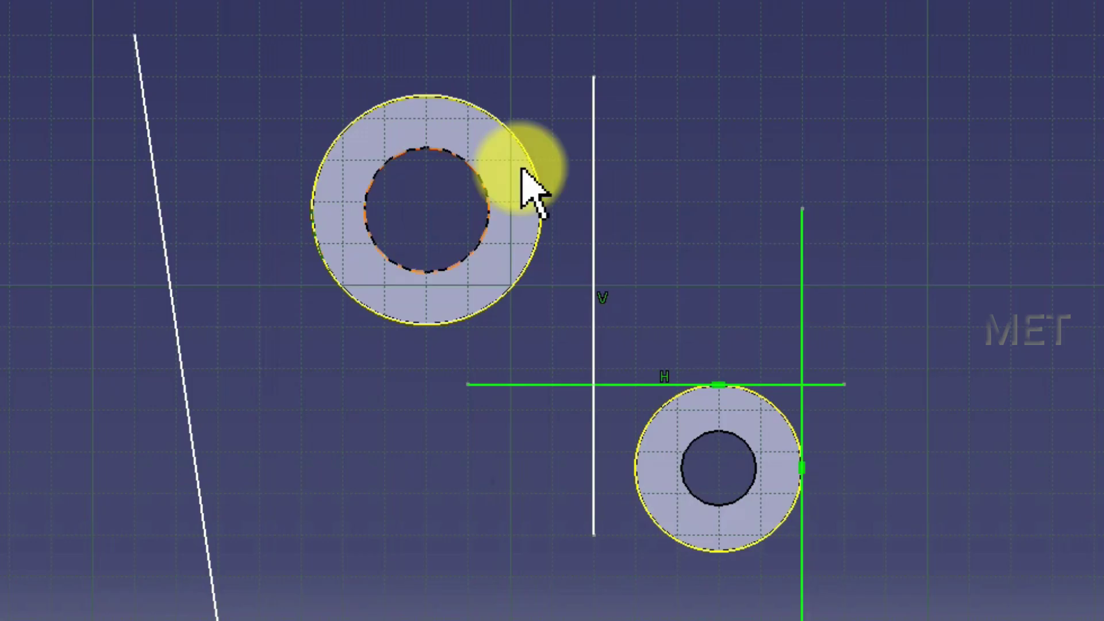
# Make the vertical line and the left slanted line tangent to the upper ring.
pyautogui.click(541, 205)
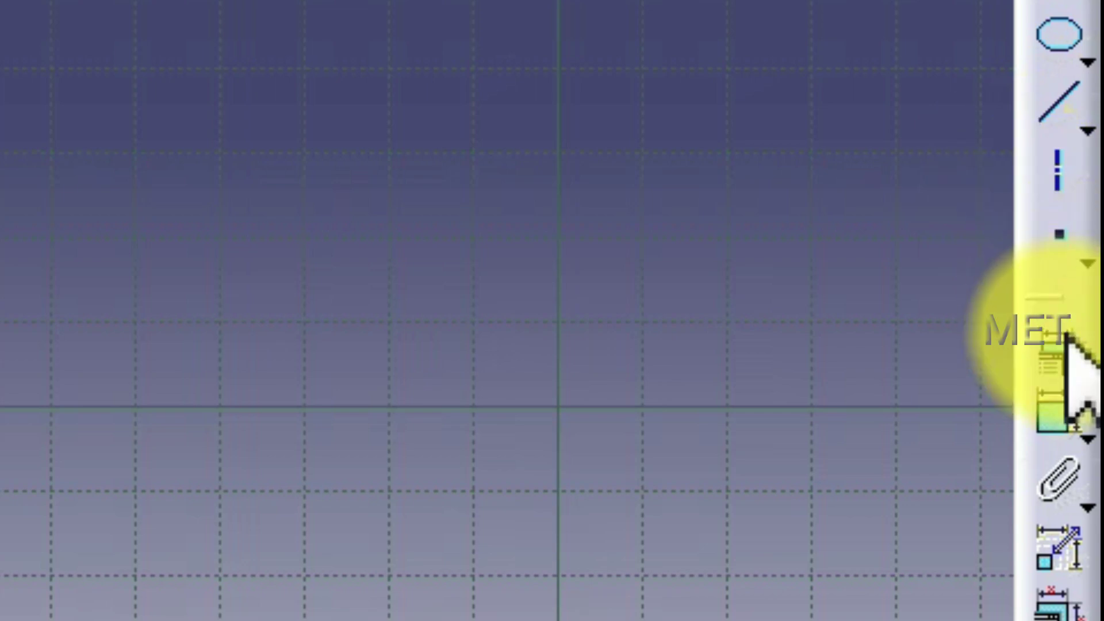
pyautogui.click(1065, 335)
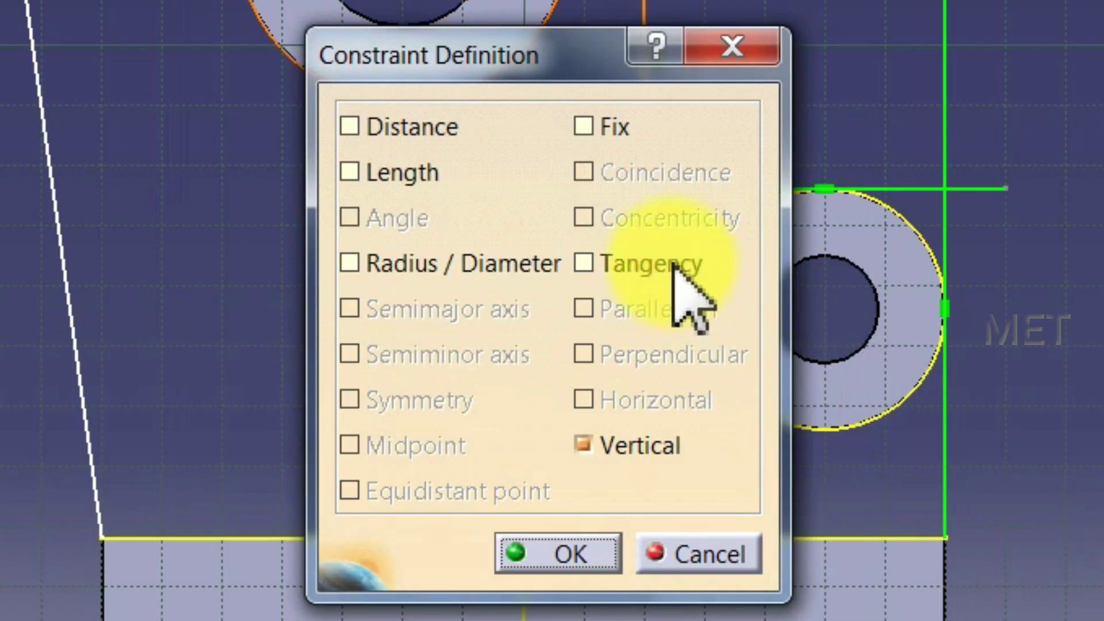
pyautogui.click(674, 266)
pyautogui.click(587, 546)
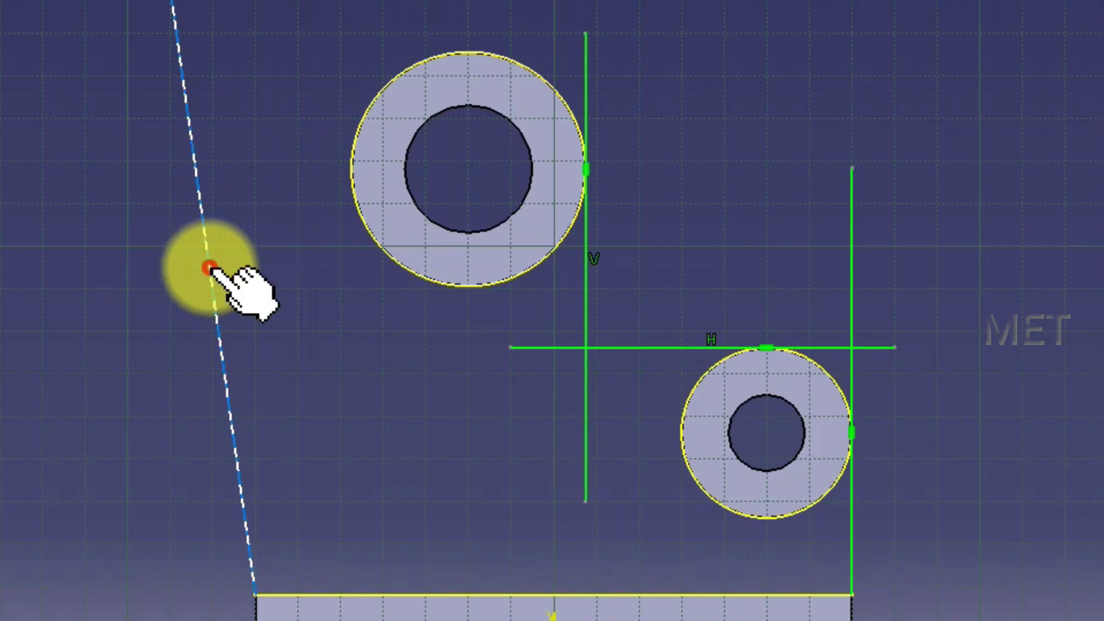
pyautogui.keyDown('ctrl'); pyautogui.click(209, 268); pyautogui.keyUp('ctrl')
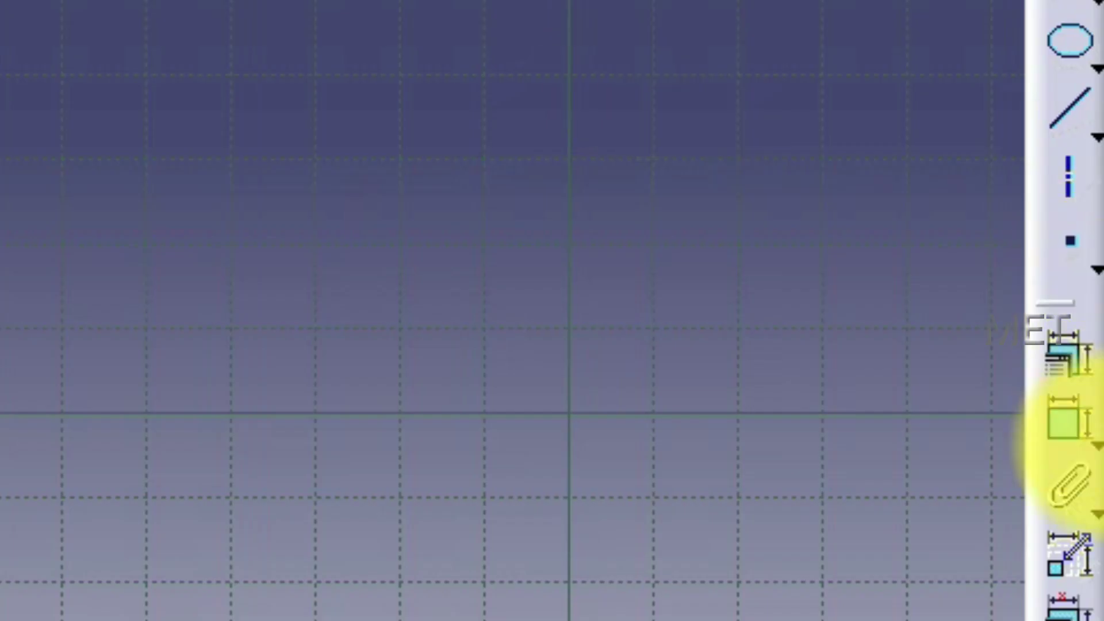
pyautogui.click(1061, 368)
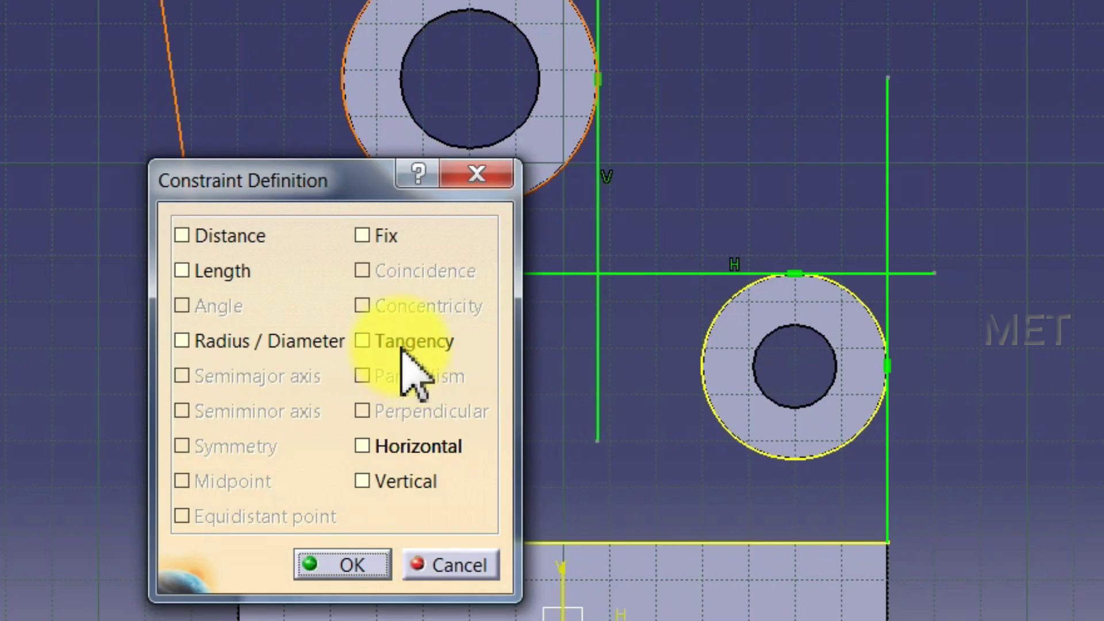
pyautogui.click(406, 344)
pyautogui.click(368, 573)
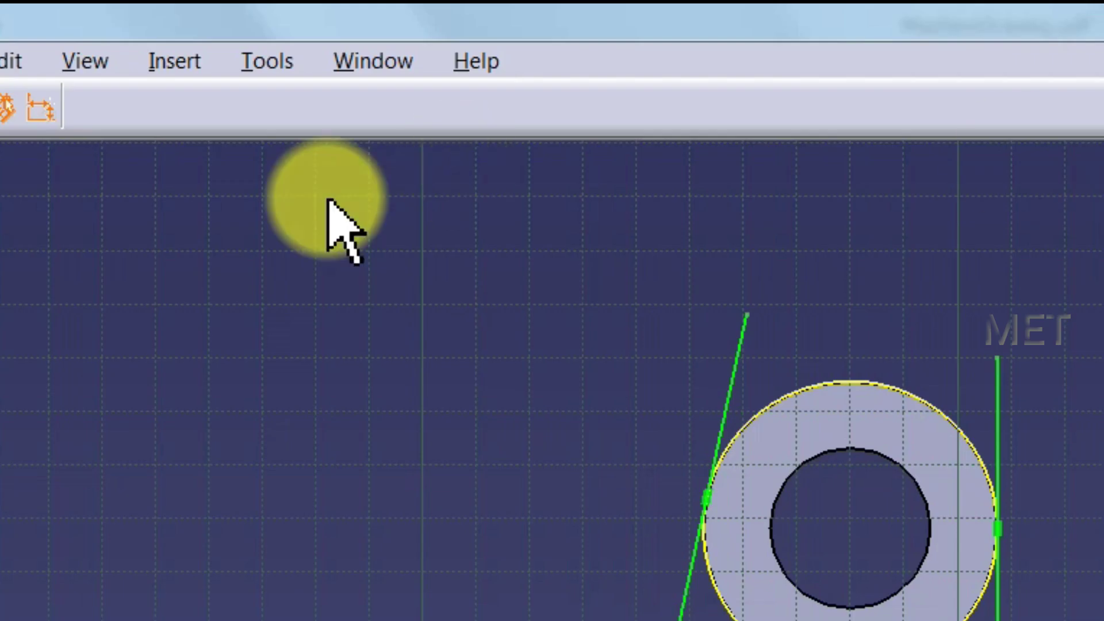
# Quick Trim the excess slanted, vertical and horizontal line ends and surplus ring arcs.
pyautogui.click(229, 23)
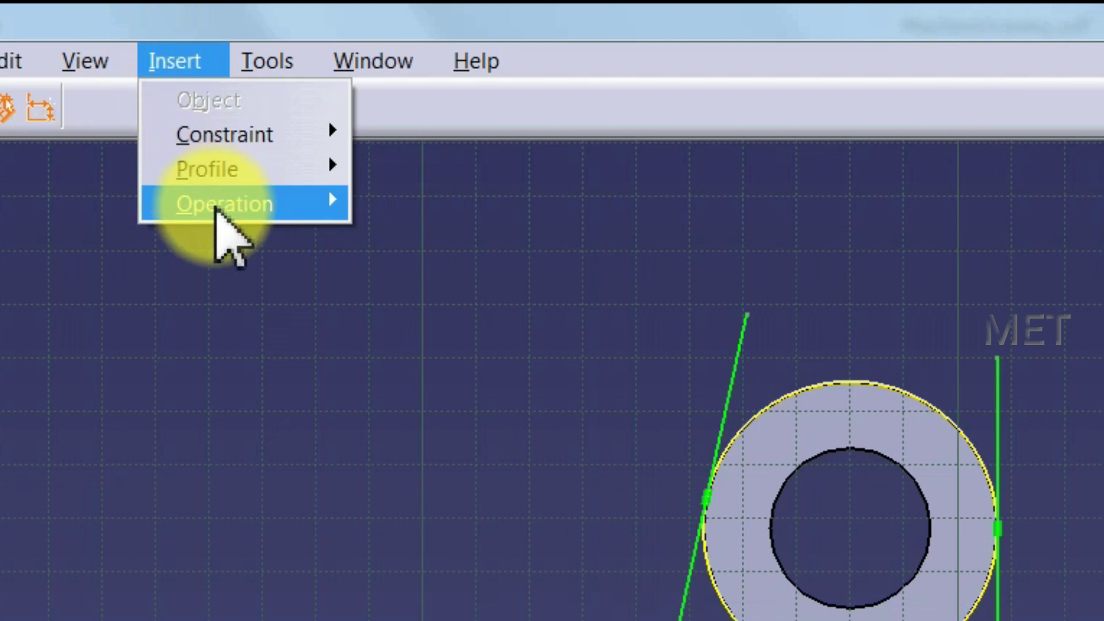
pyautogui.moveTo(447, 274)
pyautogui.click(673, 324)
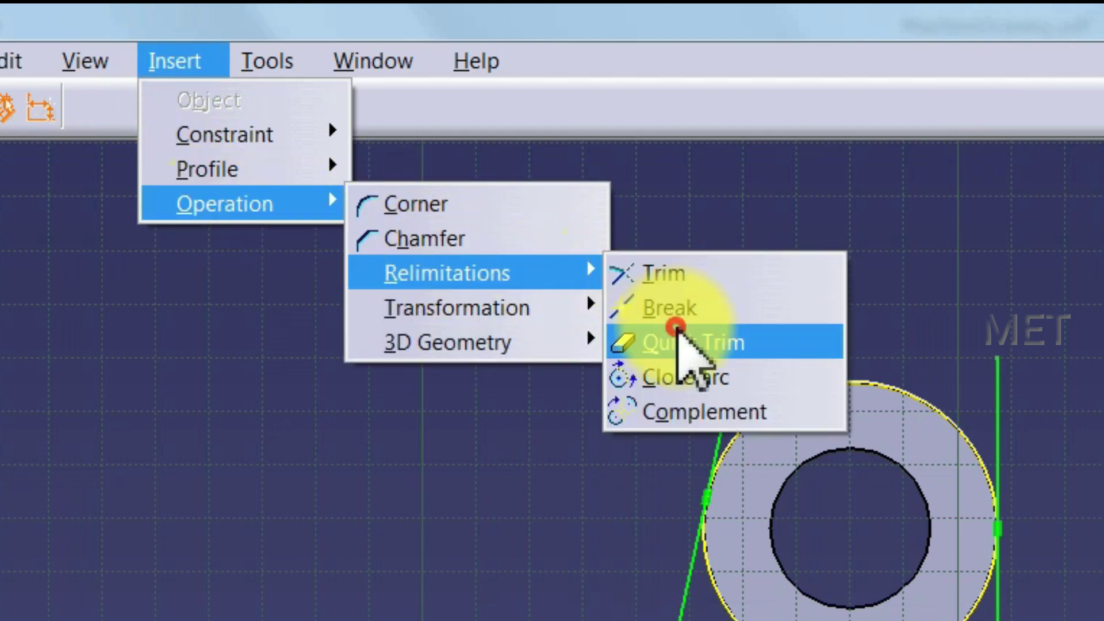
pyautogui.click(333, 61)
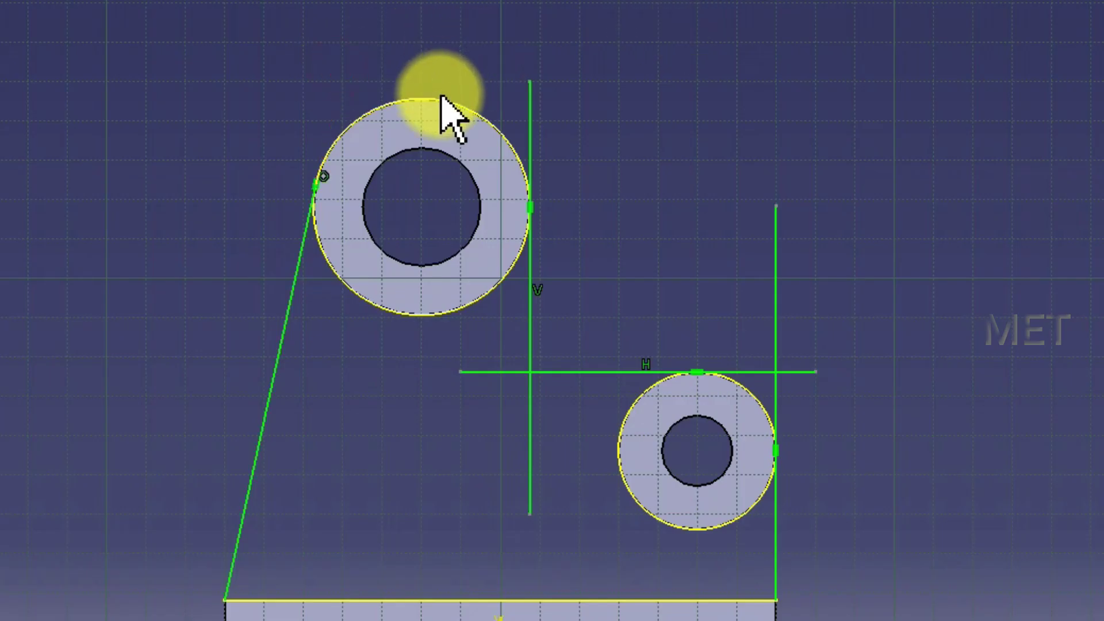
pyautogui.click(685, 79)
pyautogui.click(528, 98)
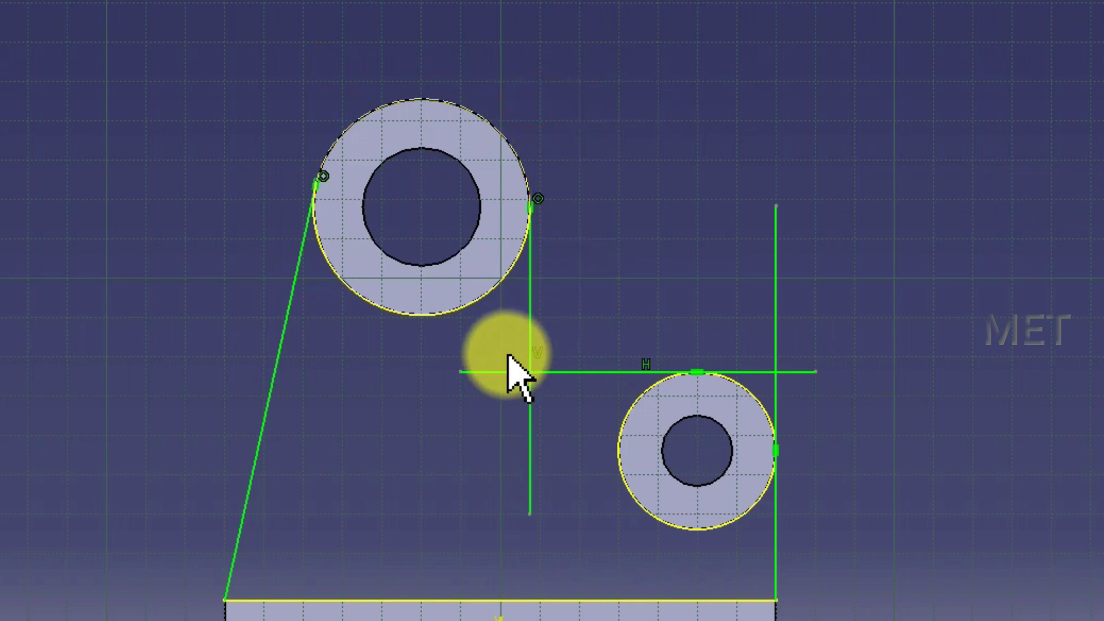
pyautogui.click(497, 374)
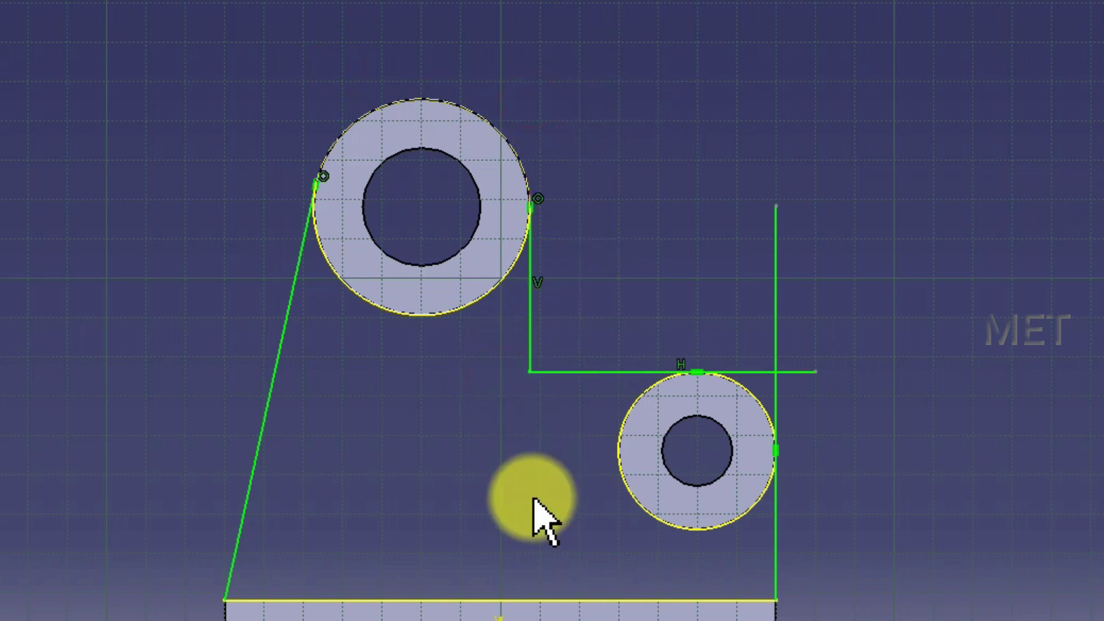
pyautogui.click(747, 372)
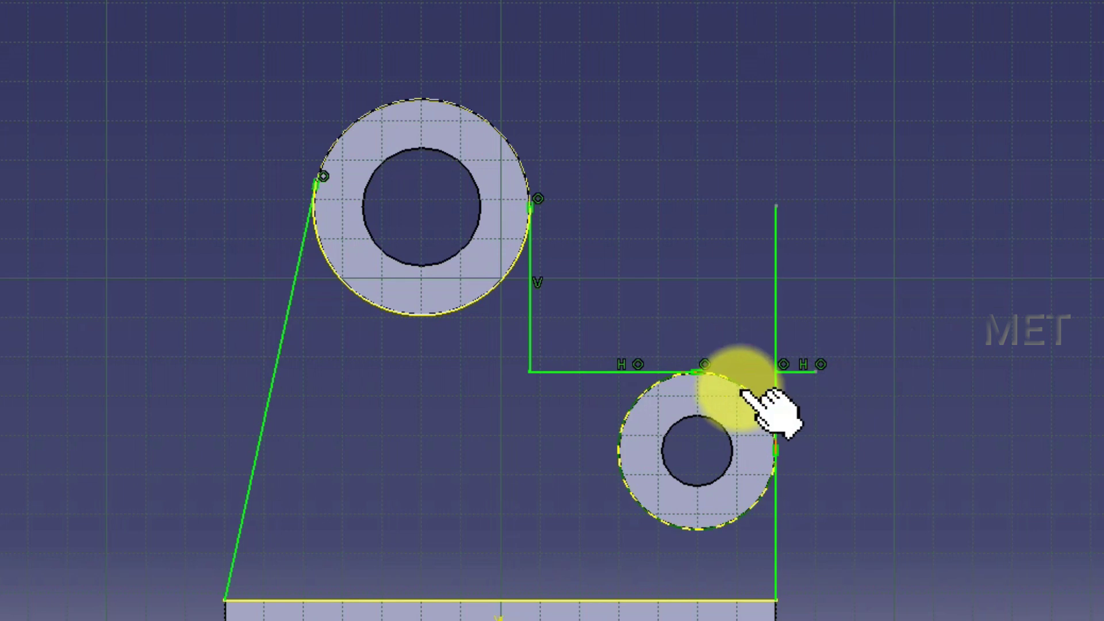
pyautogui.click(777, 271)
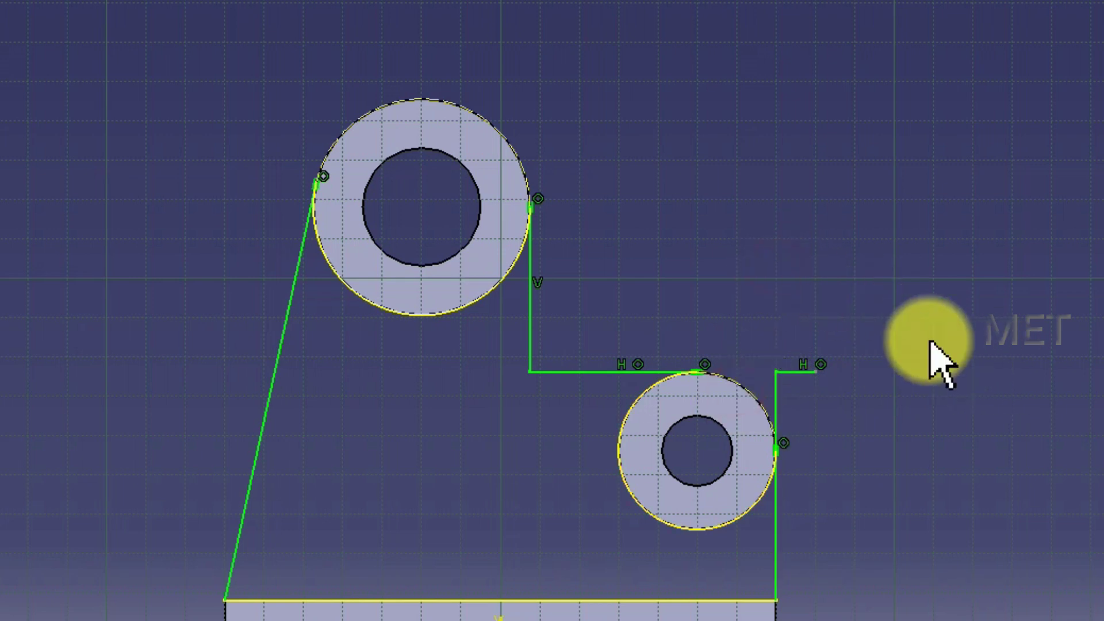
pyautogui.click(806, 372)
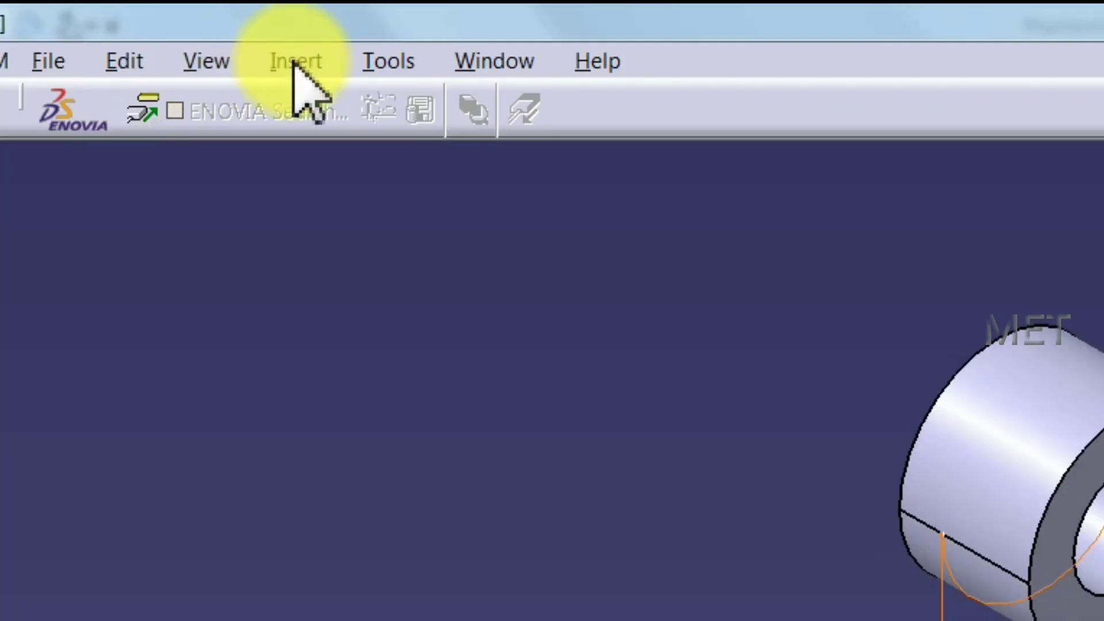
# Pad the web sketch 12 mm with reversed direction toward the ring bosses.
pyautogui.click(229, 22)
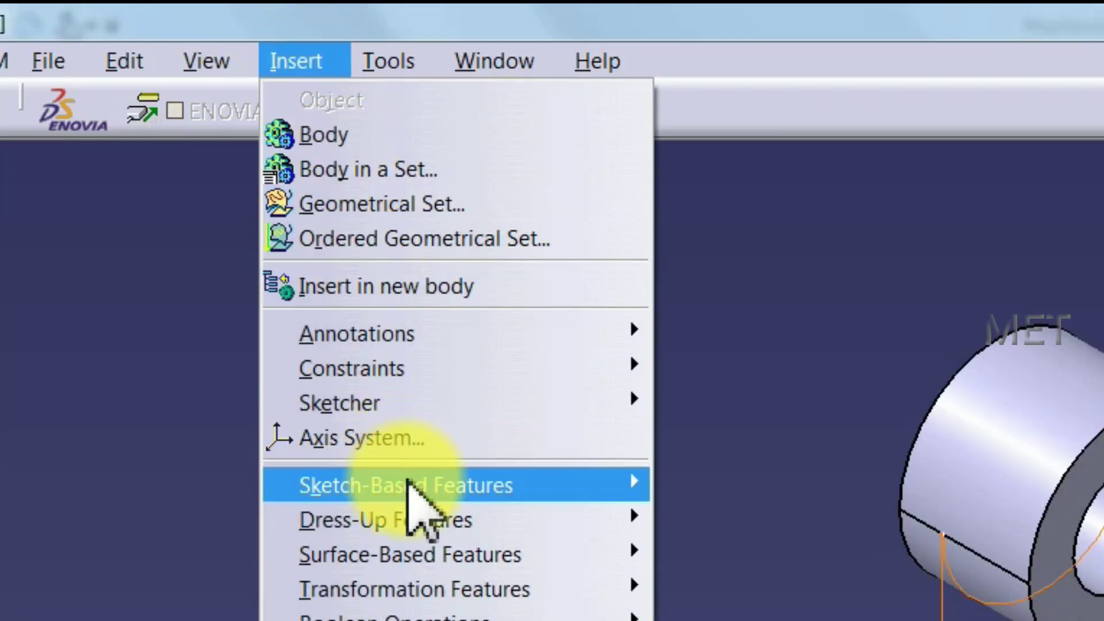
pyautogui.moveTo(406, 484)
pyautogui.click(683, 491)
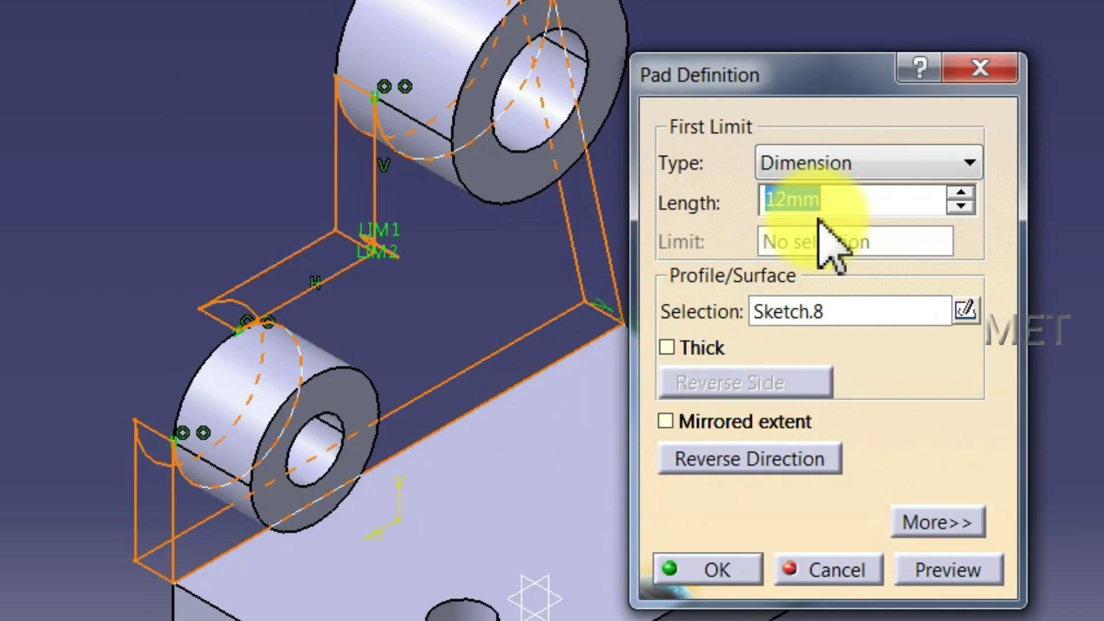
pyautogui.click(834, 199)
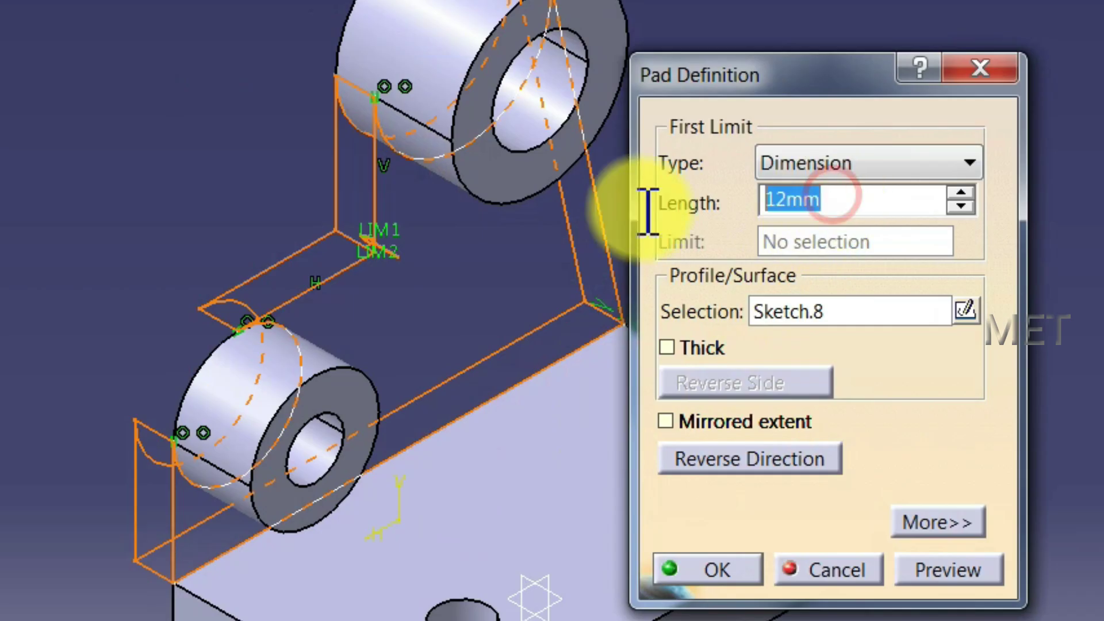
pyautogui.click(694, 465)
pyautogui.click(749, 567)
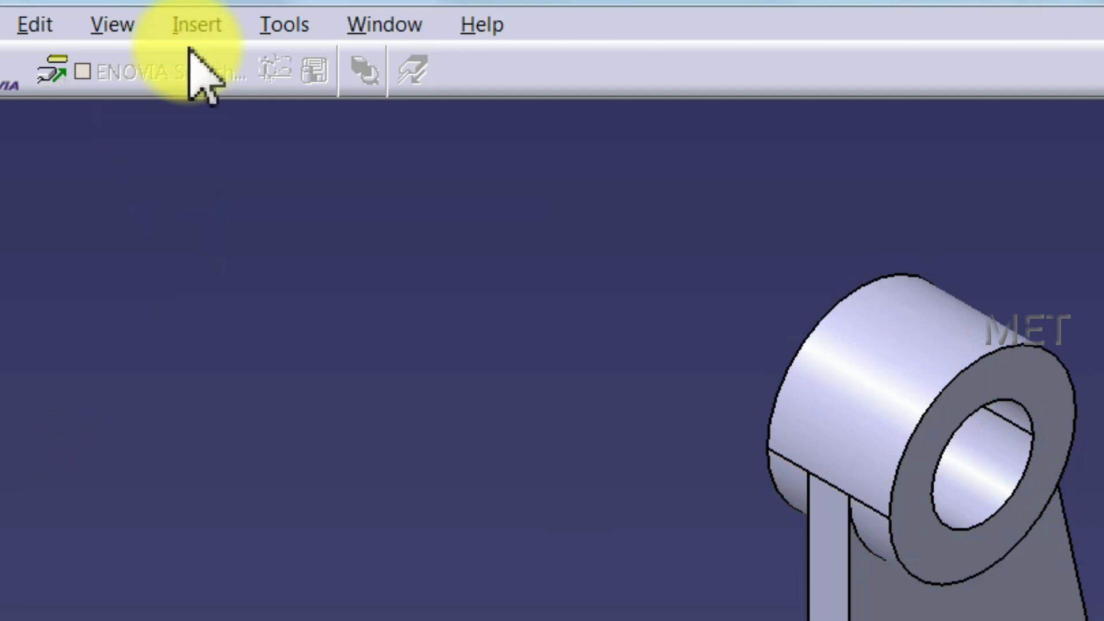
# Apply a 25 mm Edge Fillet to the web's inner corner edge.
pyautogui.click(196, 26)
pyautogui.moveTo(283, 458)
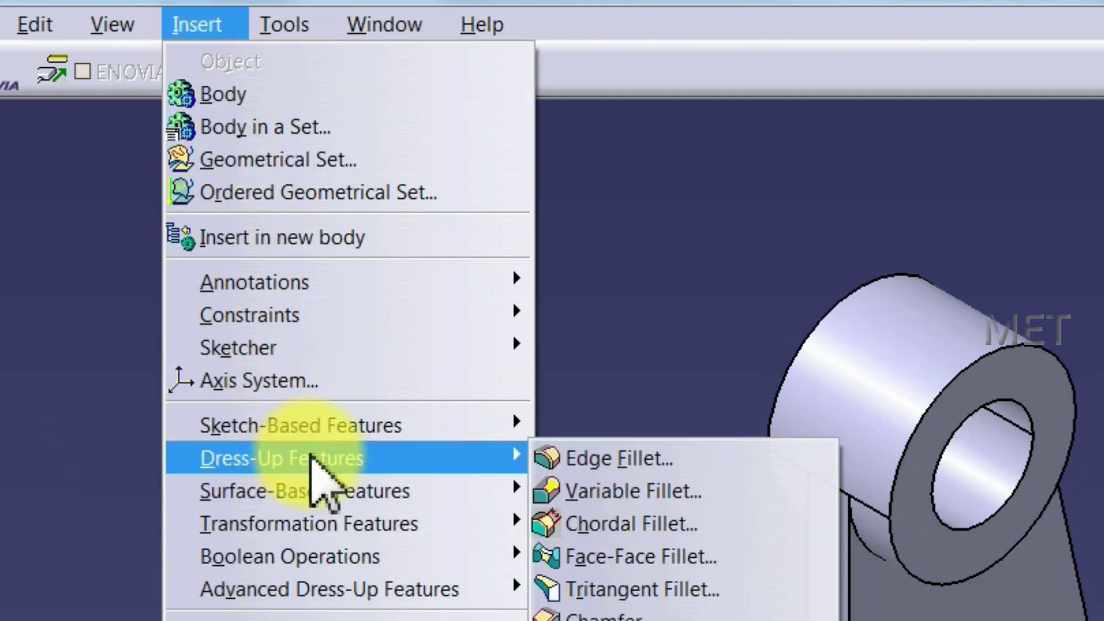
pyautogui.click(548, 455)
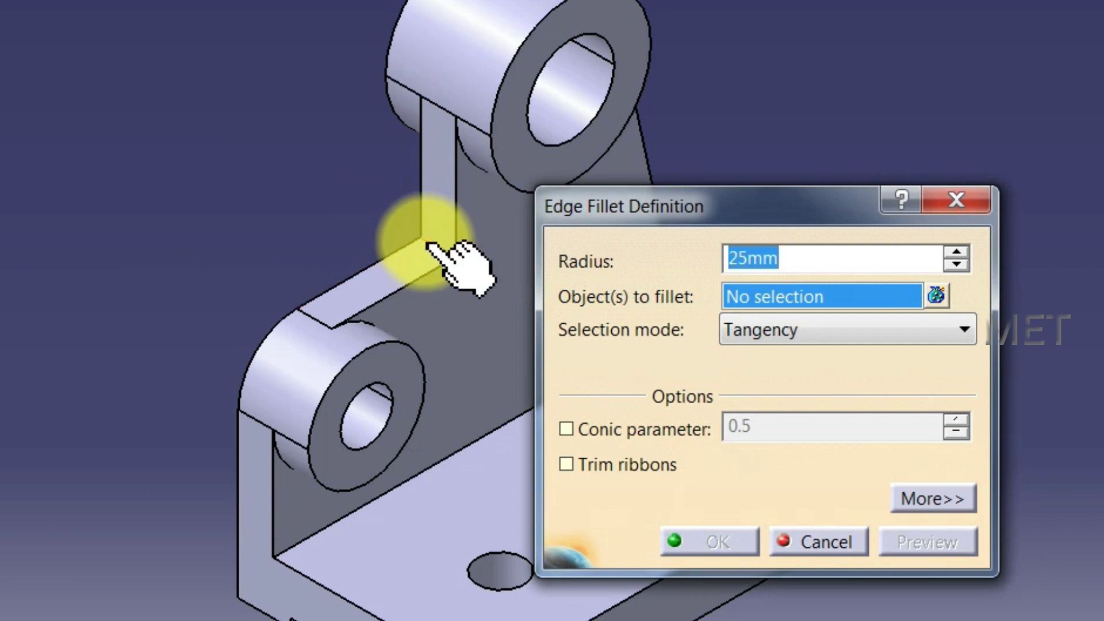
pyautogui.click(429, 245)
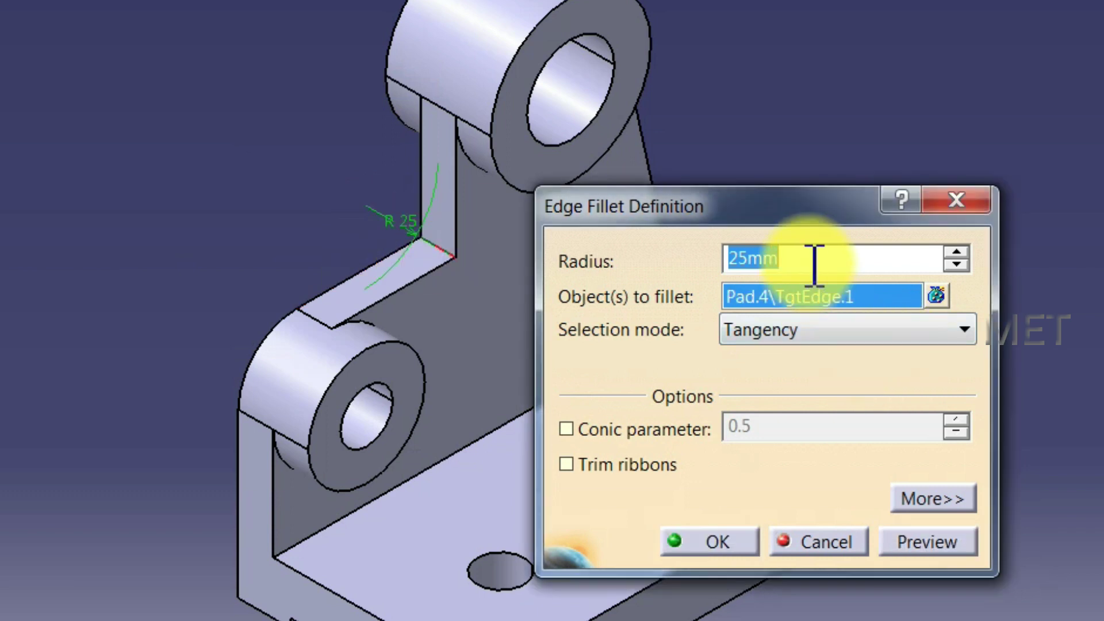
pyautogui.write('25')
pyautogui.click(713, 544)
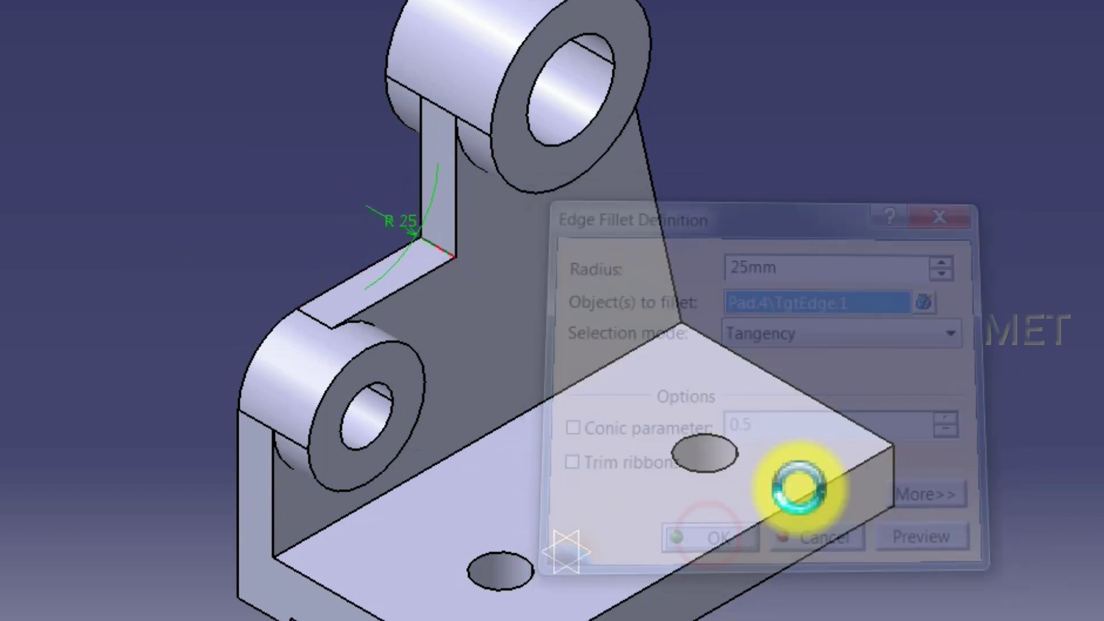